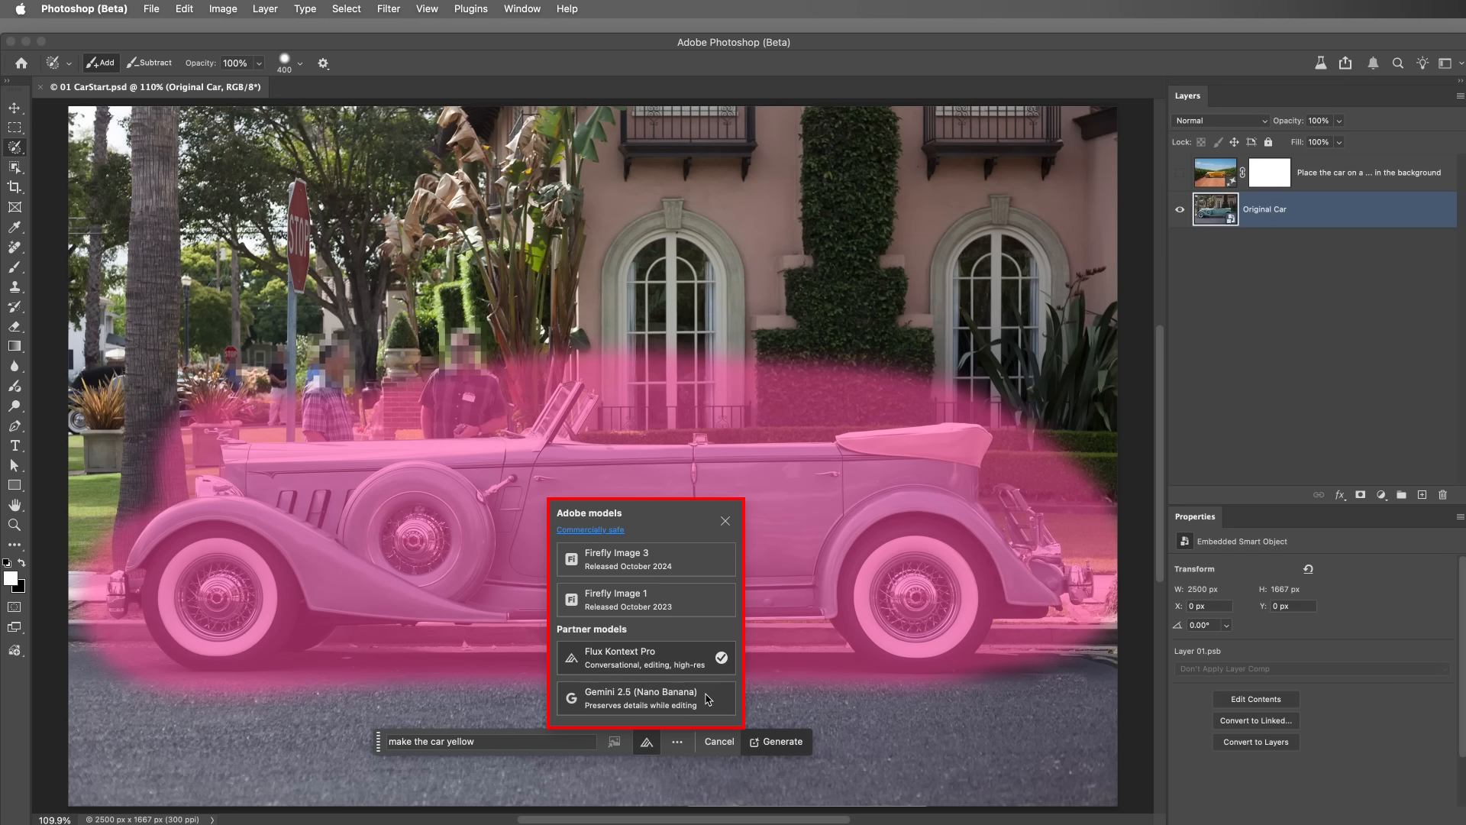
# - Generate the brushed area with the Flux Kontext Pro model using the prompt "make the car yellow"
pyautogui.click(693, 668)
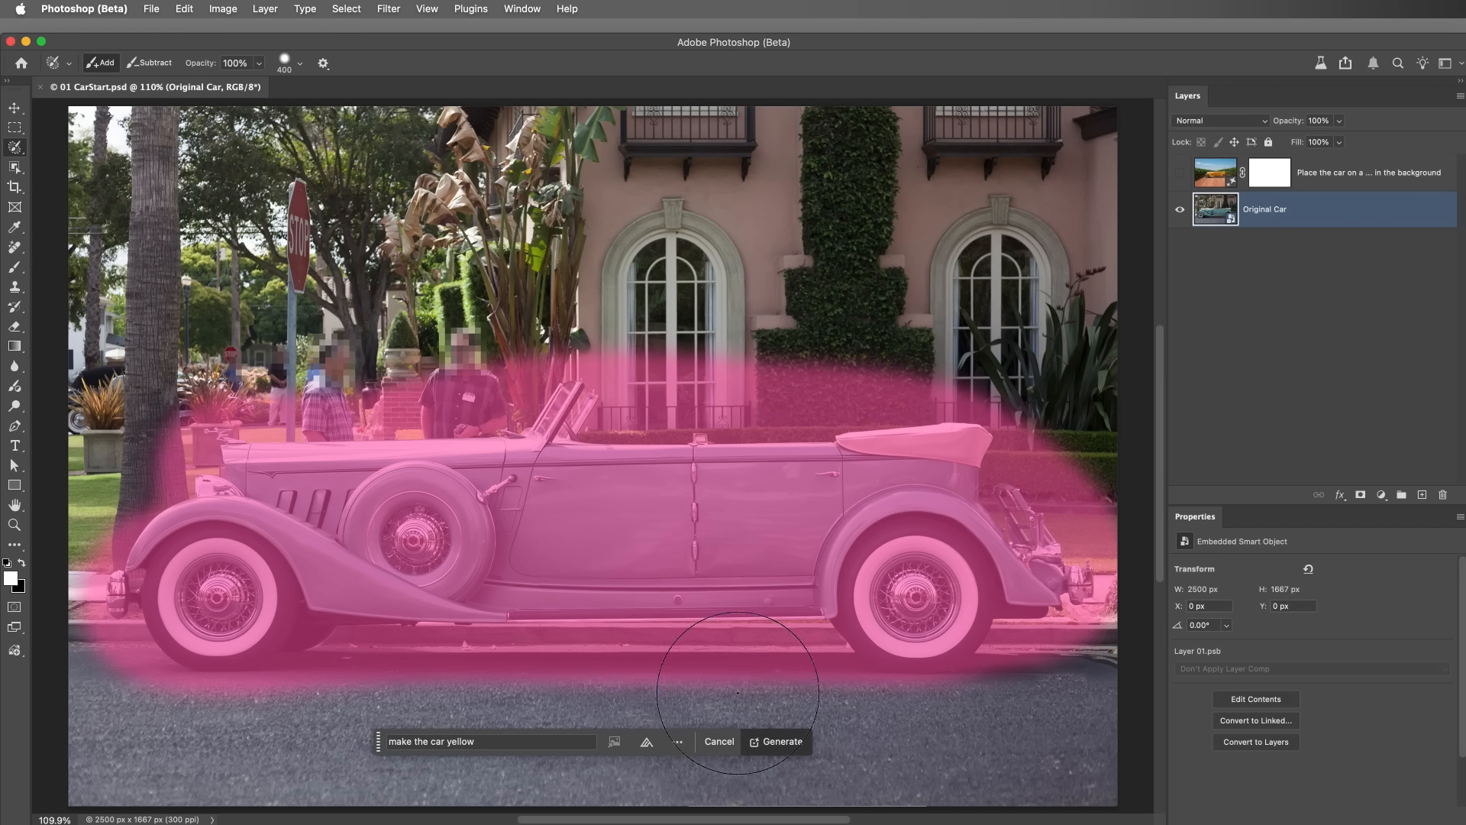
pyautogui.click(780, 745)
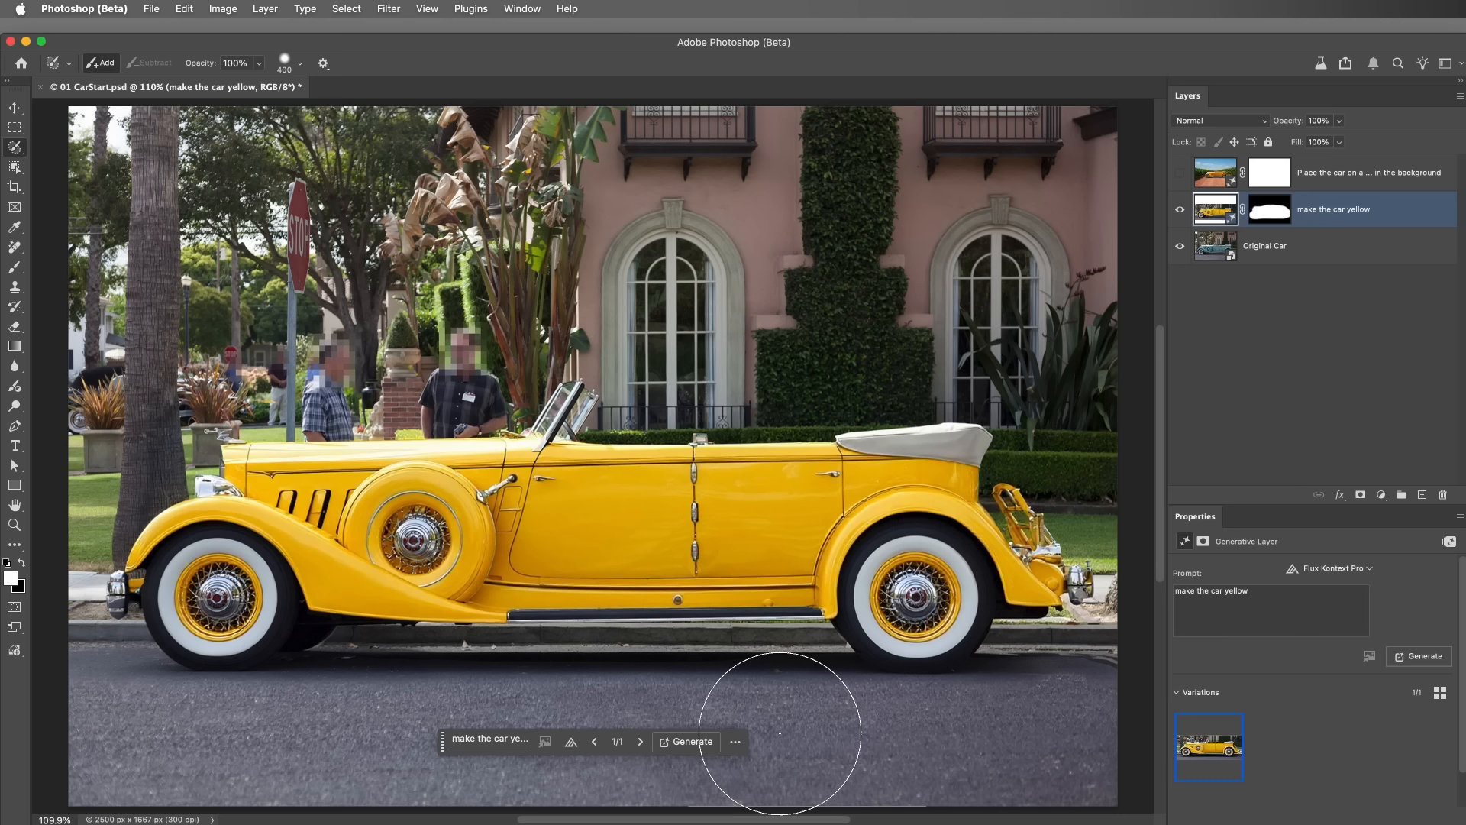
# - Paint black on the yellow car layer's mask over the front and rear wheels to restore the original wire spokes
pyautogui.press('b')
pyautogui.press('x')
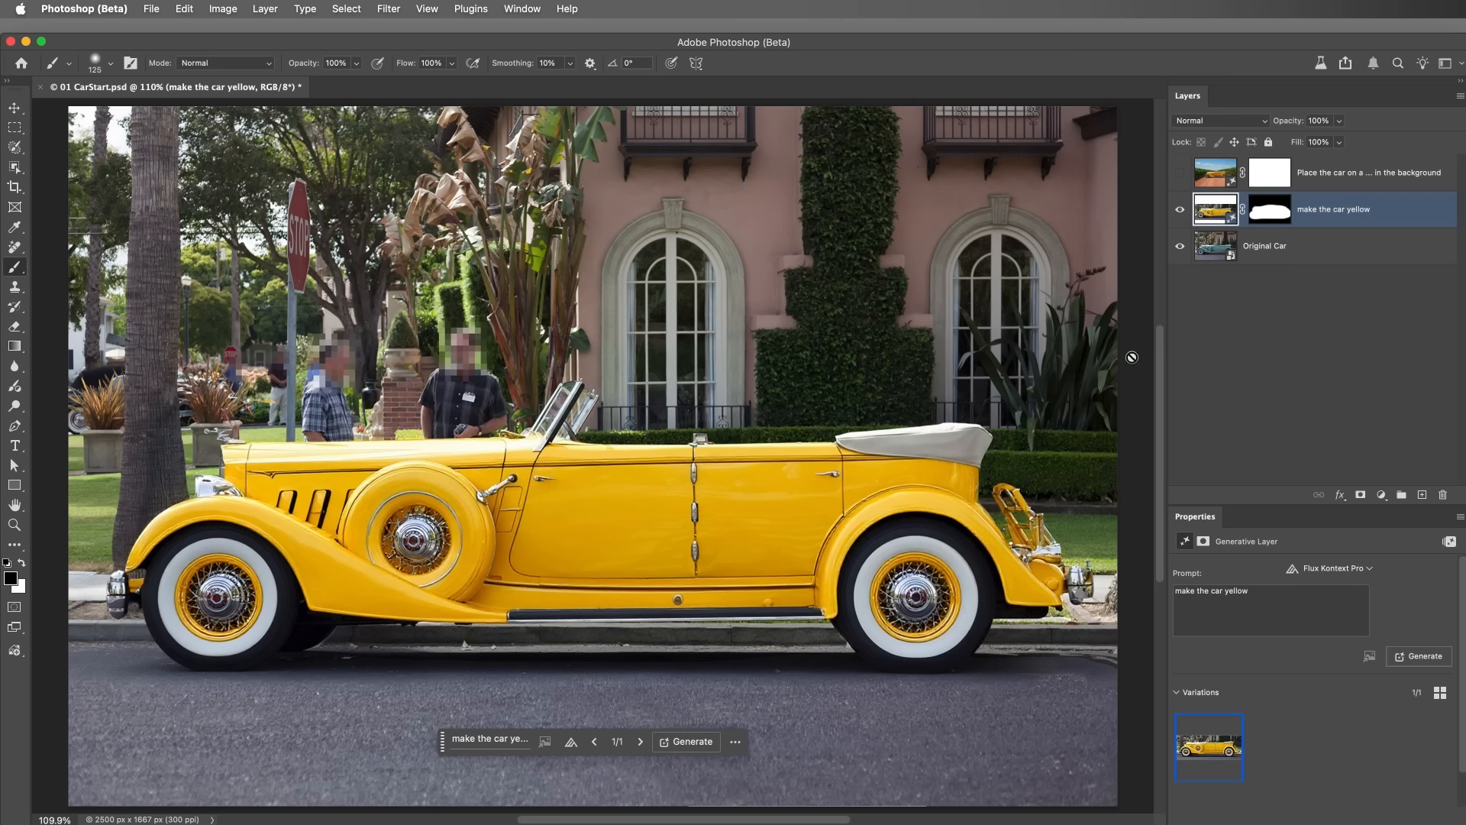
pyautogui.click(1268, 215)
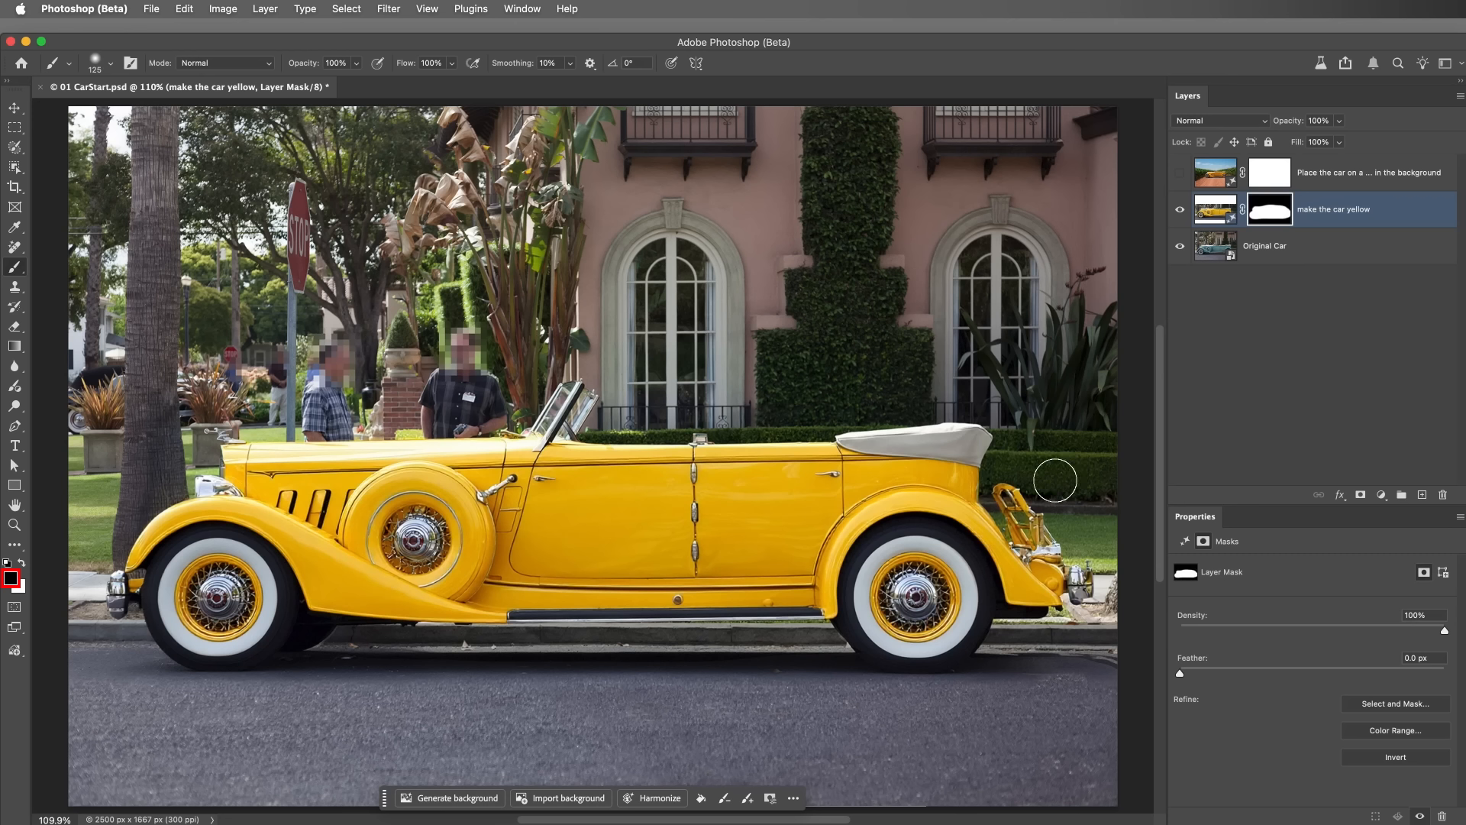
pyautogui.moveTo(955, 569)
pyautogui.mouseDown()
pyautogui.moveTo(874, 571)
pyautogui.moveTo(887, 618)
pyautogui.moveTo(954, 592)
pyautogui.moveTo(913, 585)
pyautogui.mouseUp()
pyautogui.moveTo(244, 584)
pyautogui.mouseDown()
pyautogui.moveTo(219, 565)
pyautogui.moveTo(186, 589)
pyautogui.moveTo(208, 628)
pyautogui.moveTo(234, 629)
pyautogui.moveTo(244, 574)
pyautogui.mouseUp()
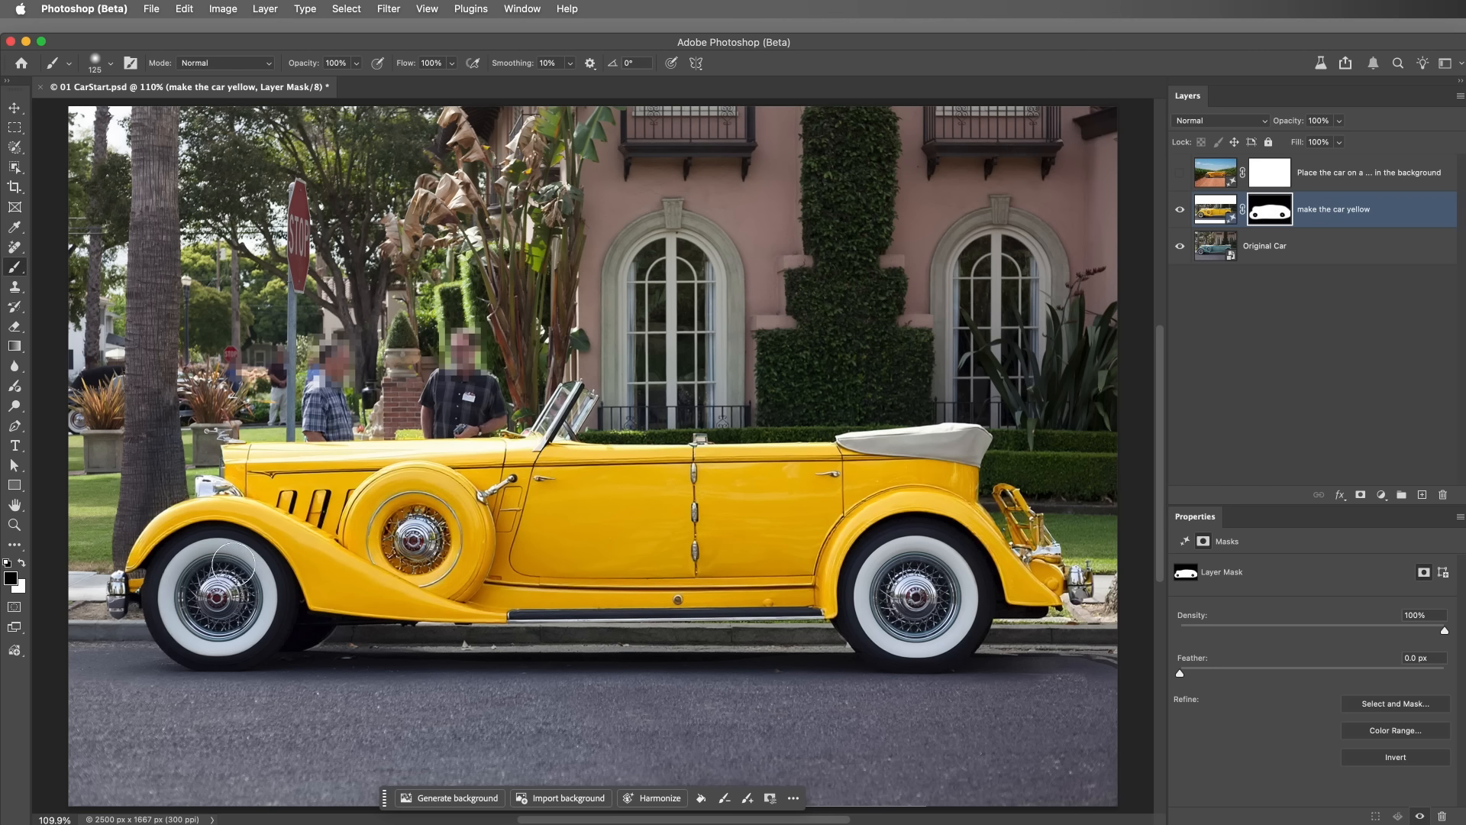
# - Select the whole image and generate a dirt road with corn fields, blue sky and puffy white clouds around the unaltered car using Gemini 2.5 (Nano Banana)
pyautogui.click(346, 10)
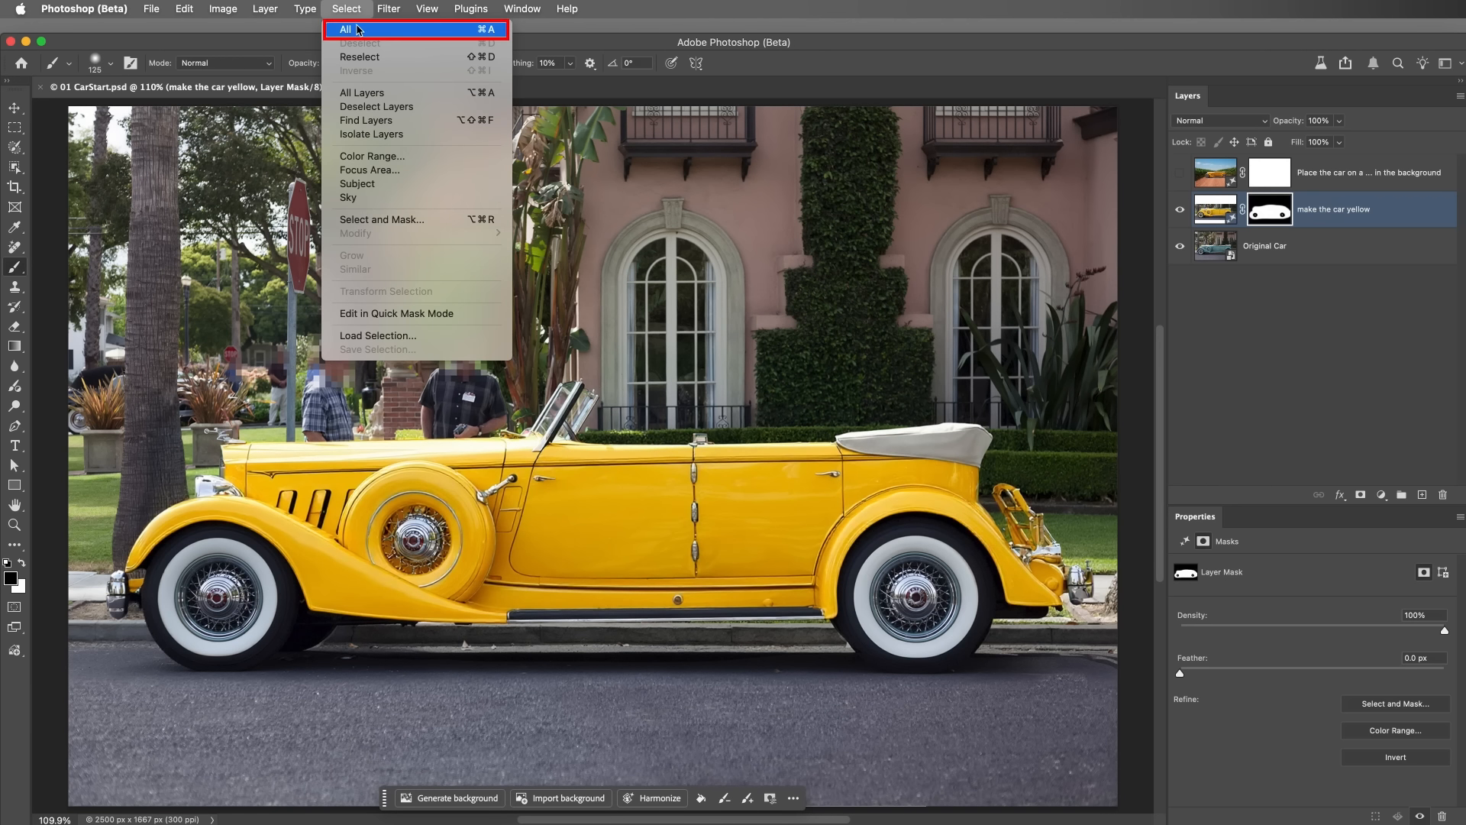
pyautogui.click(358, 31)
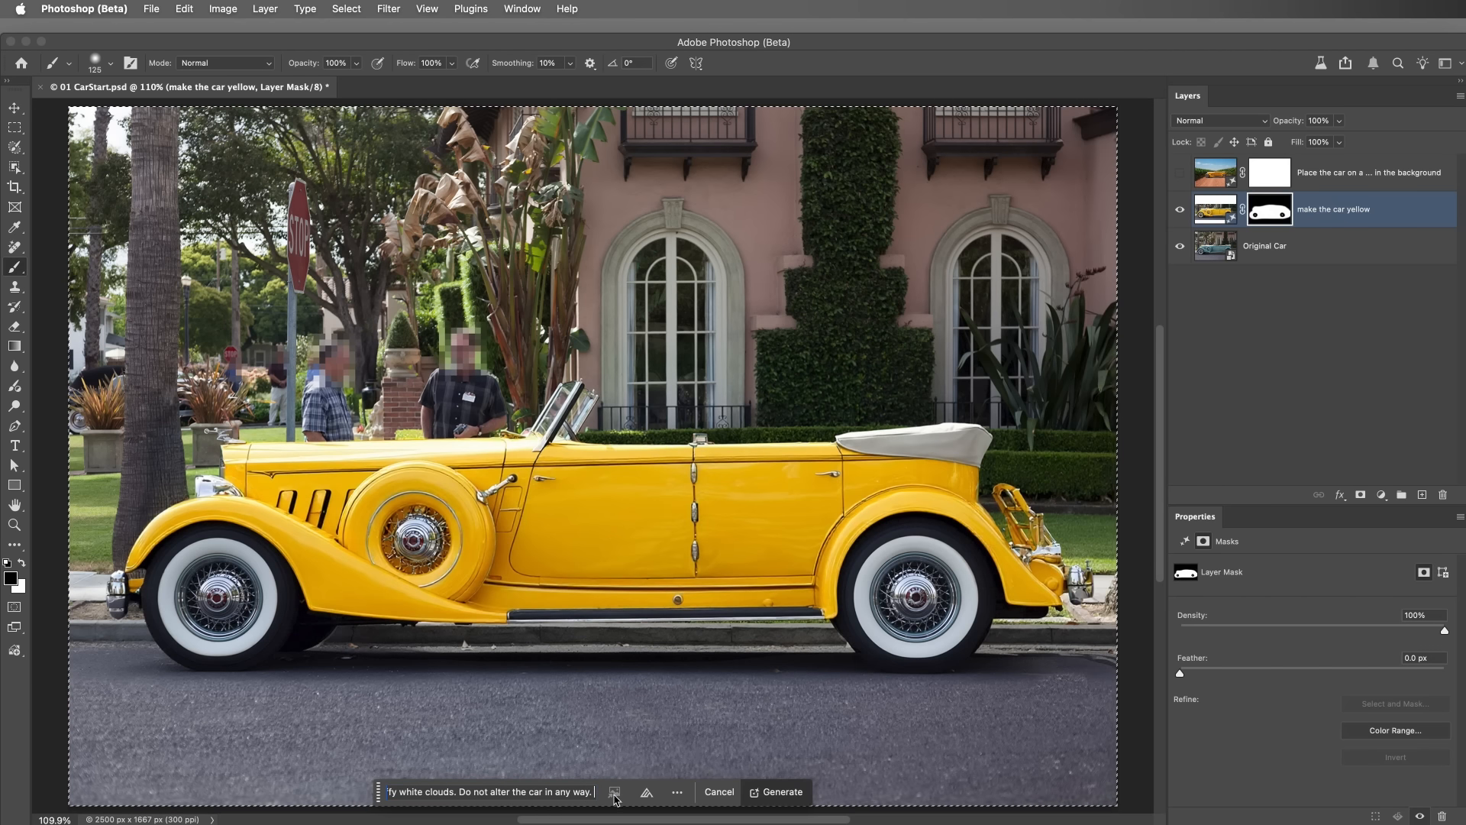
pyautogui.click(646, 794)
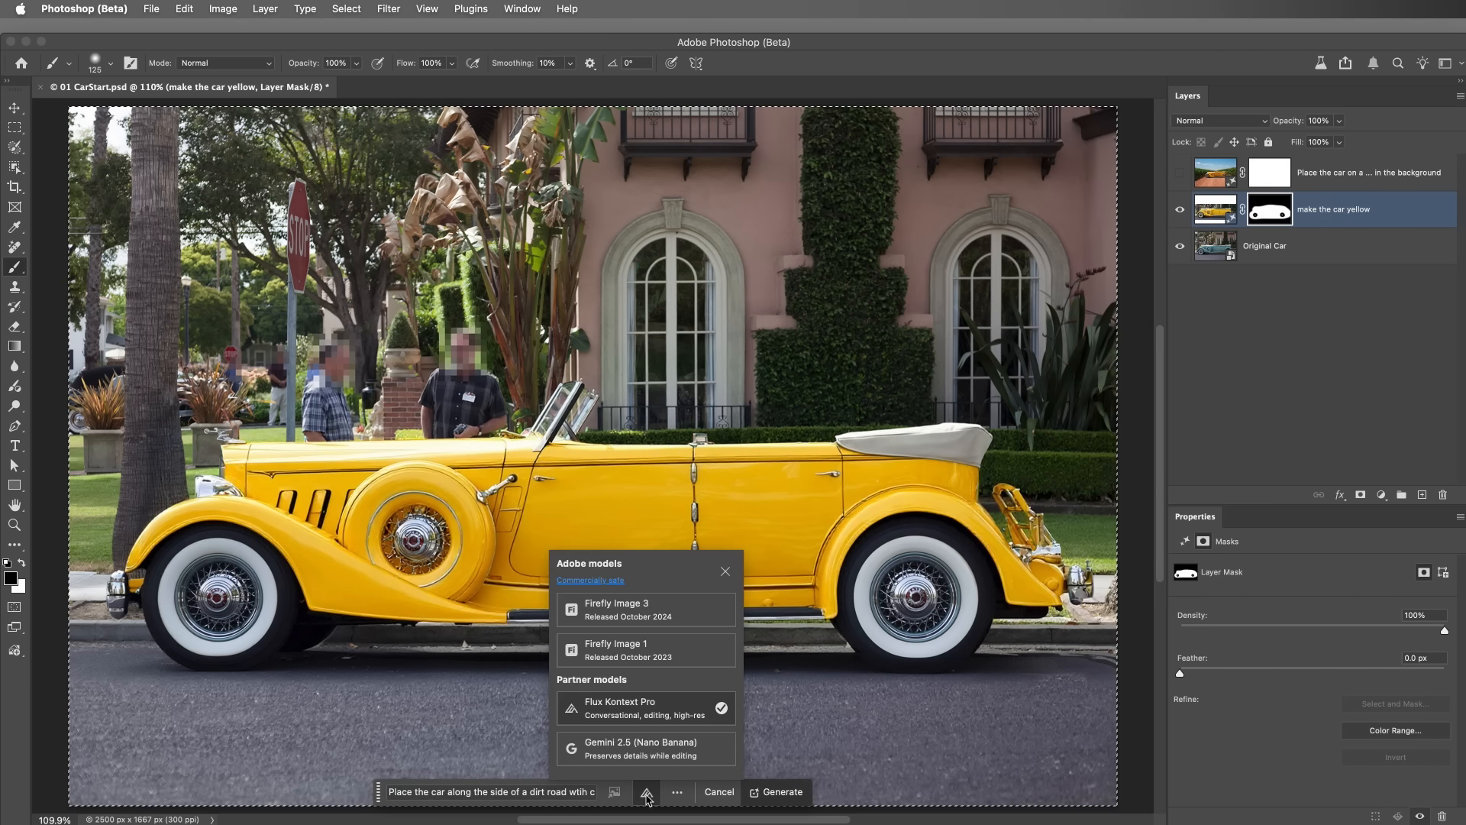
pyautogui.click(714, 757)
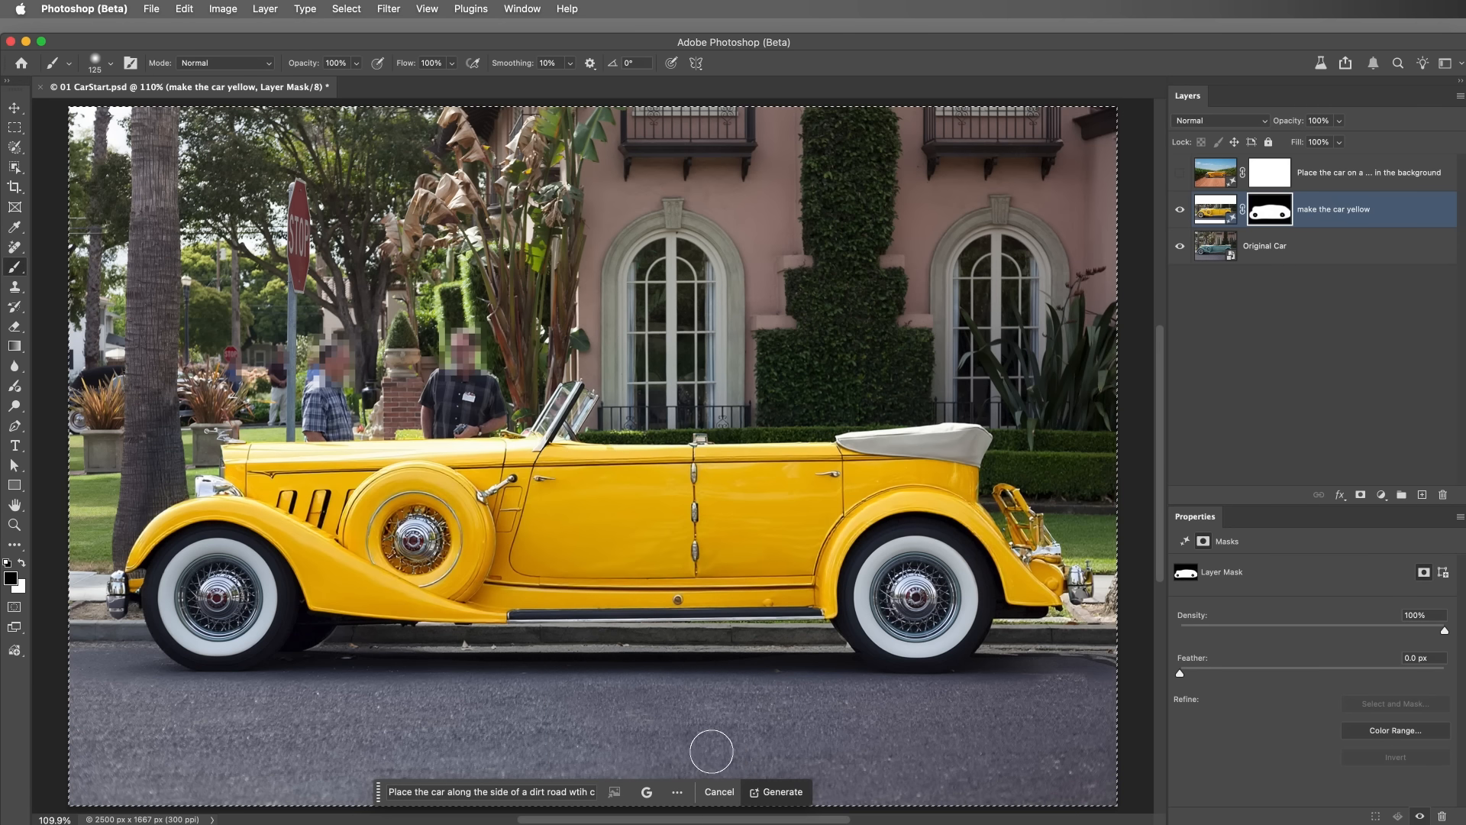
pyautogui.click(779, 799)
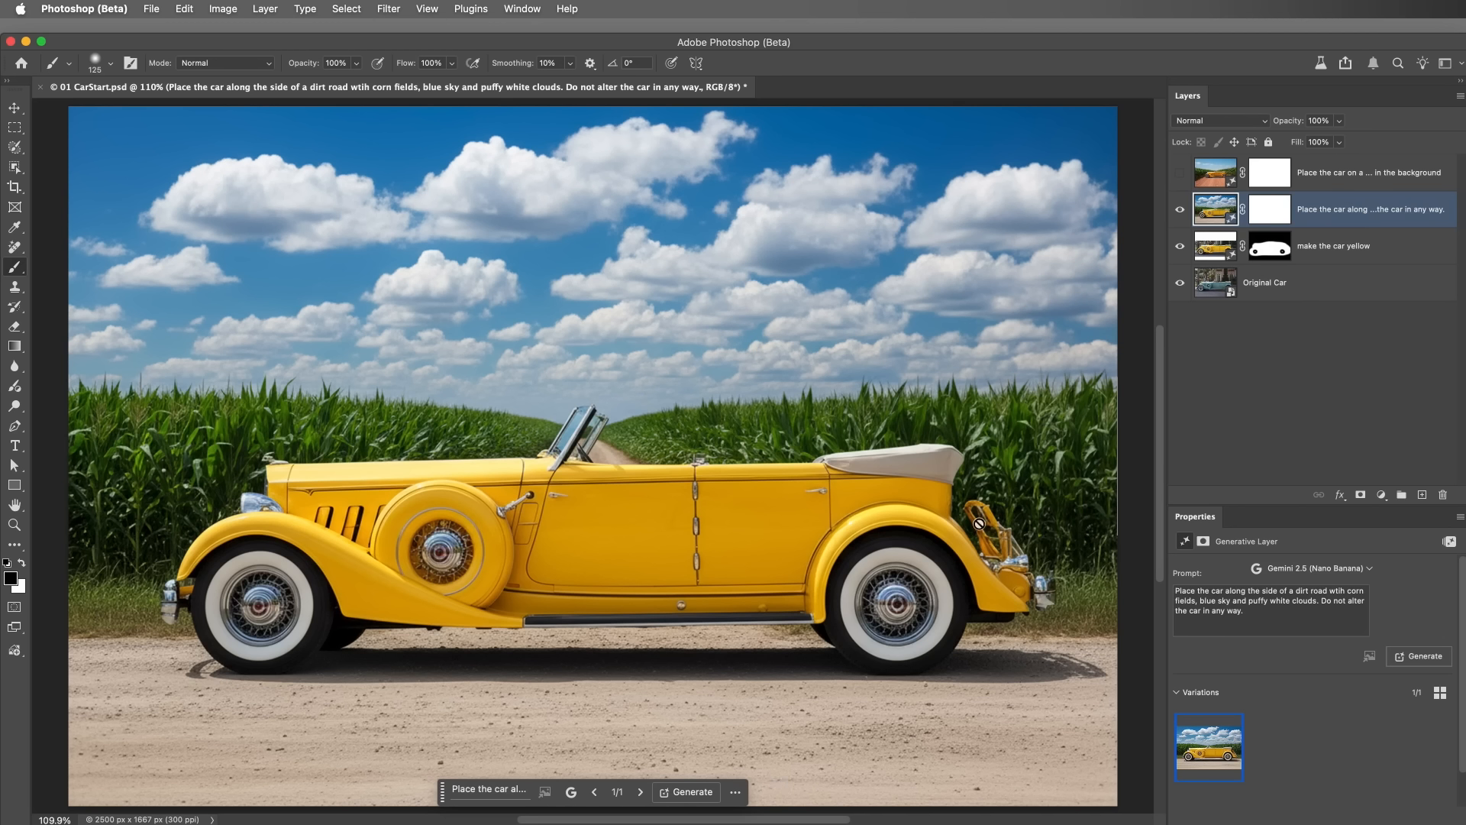
# - Show the hidden top layer "Place the car on a ... in the background" to compare the alternative dirt road scene
pyautogui.click(1183, 176)
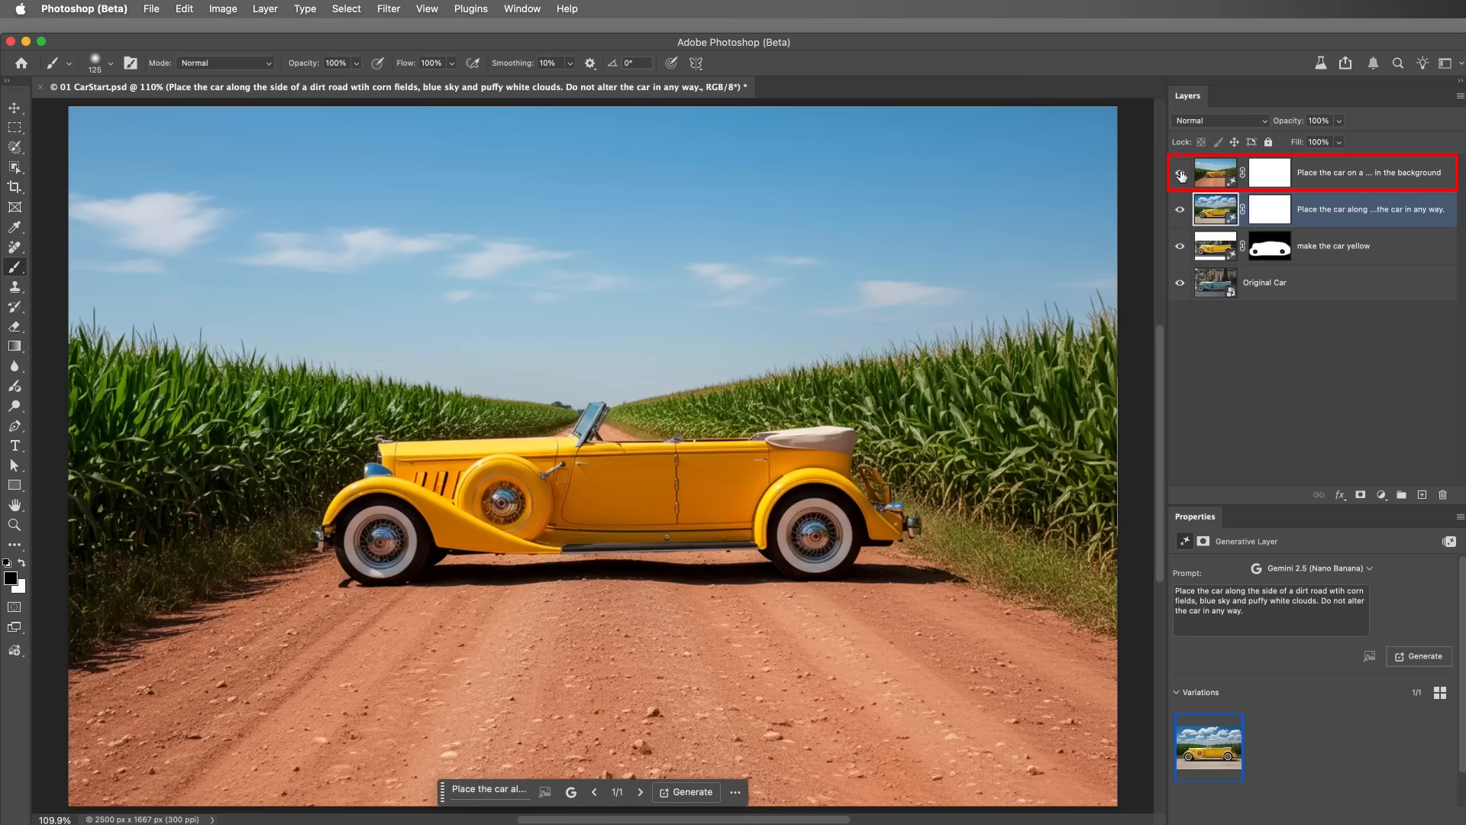
pyautogui.click(1210, 176)
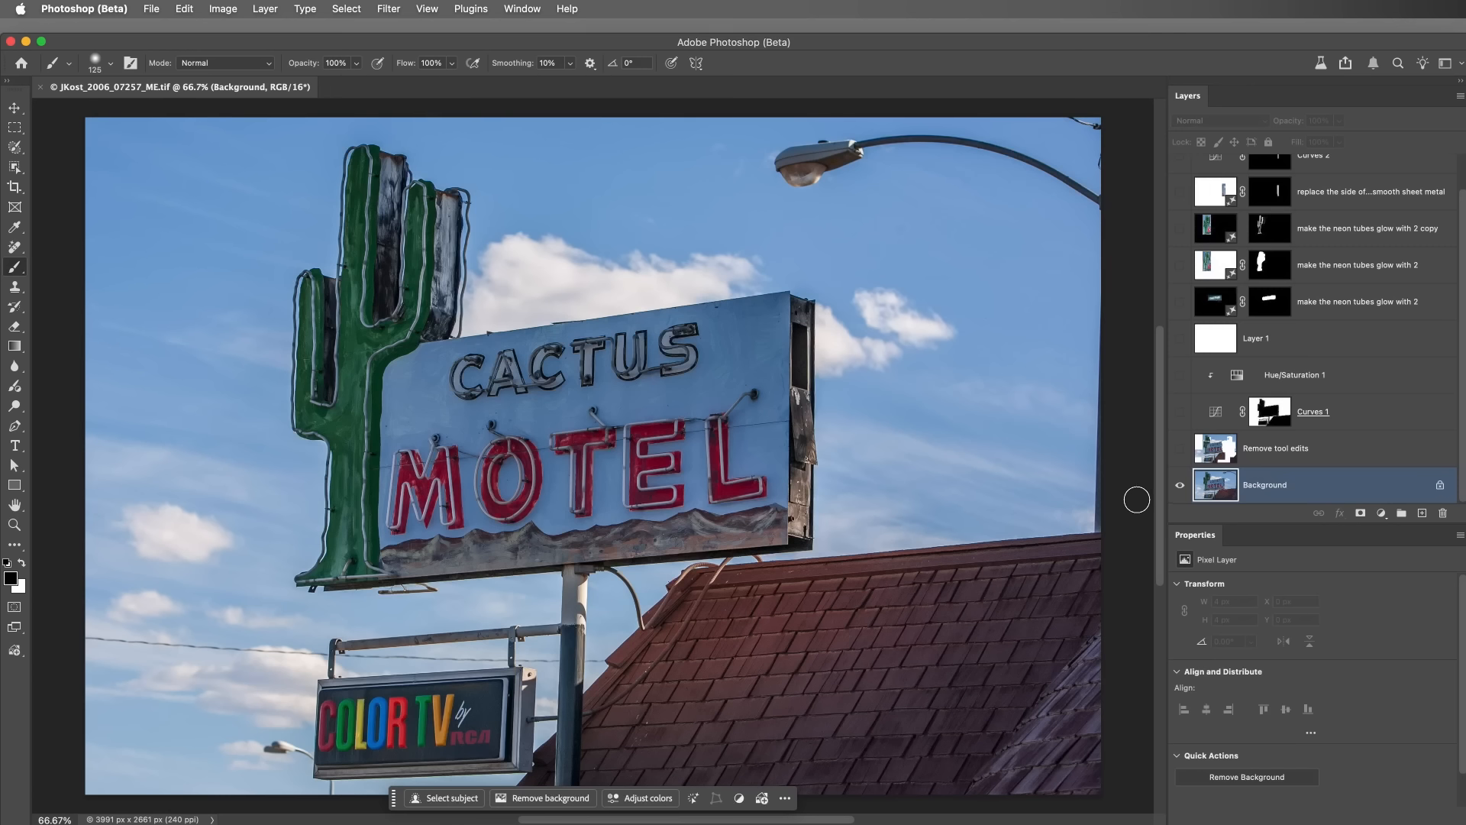
# - Show the Remove tool edits, Curves 1, Hue/Saturation 1 and Layer 1 layers in the motel sign image
pyautogui.click(1180, 449)
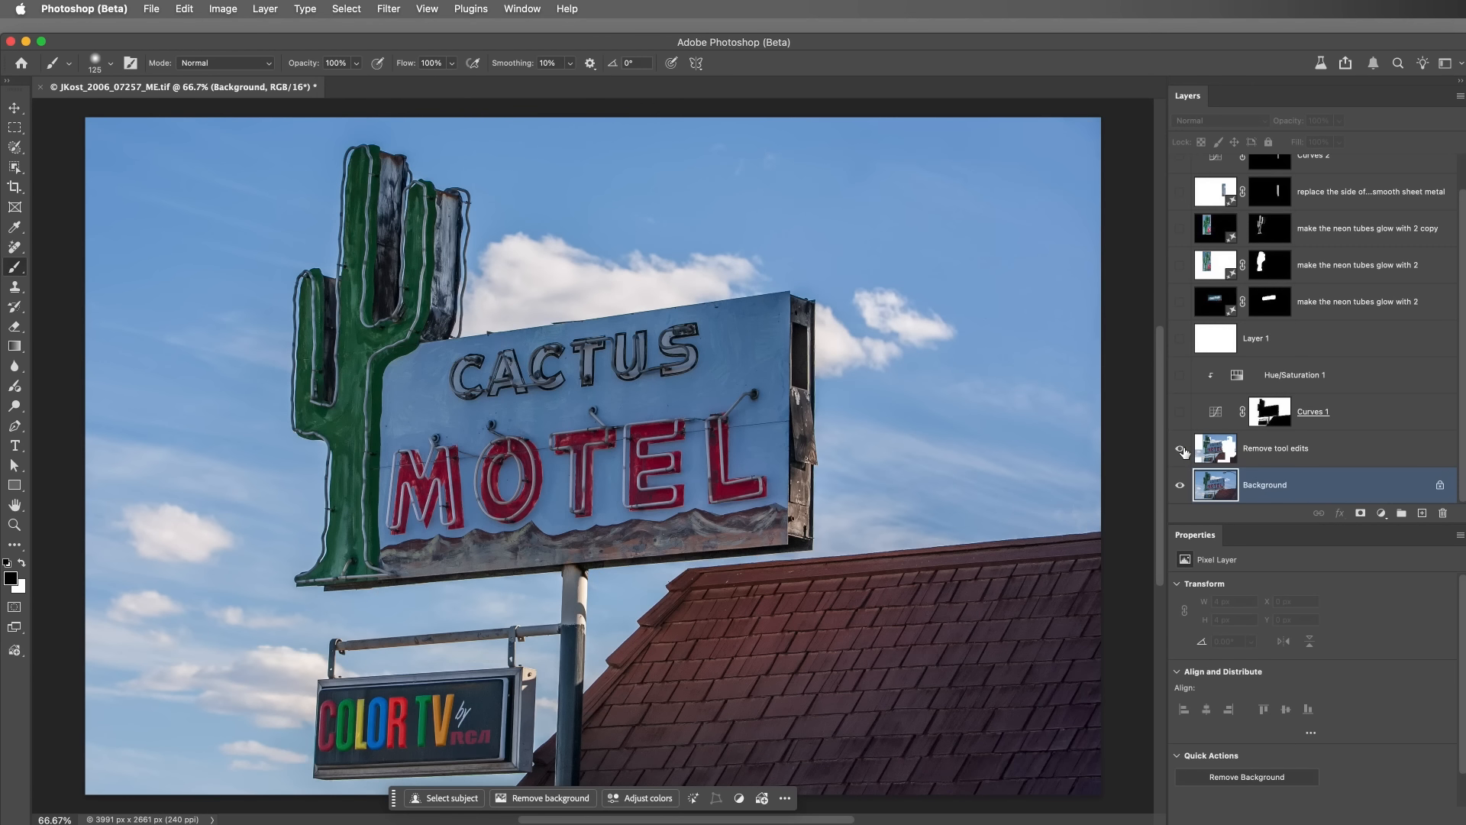
pyautogui.click(1180, 412)
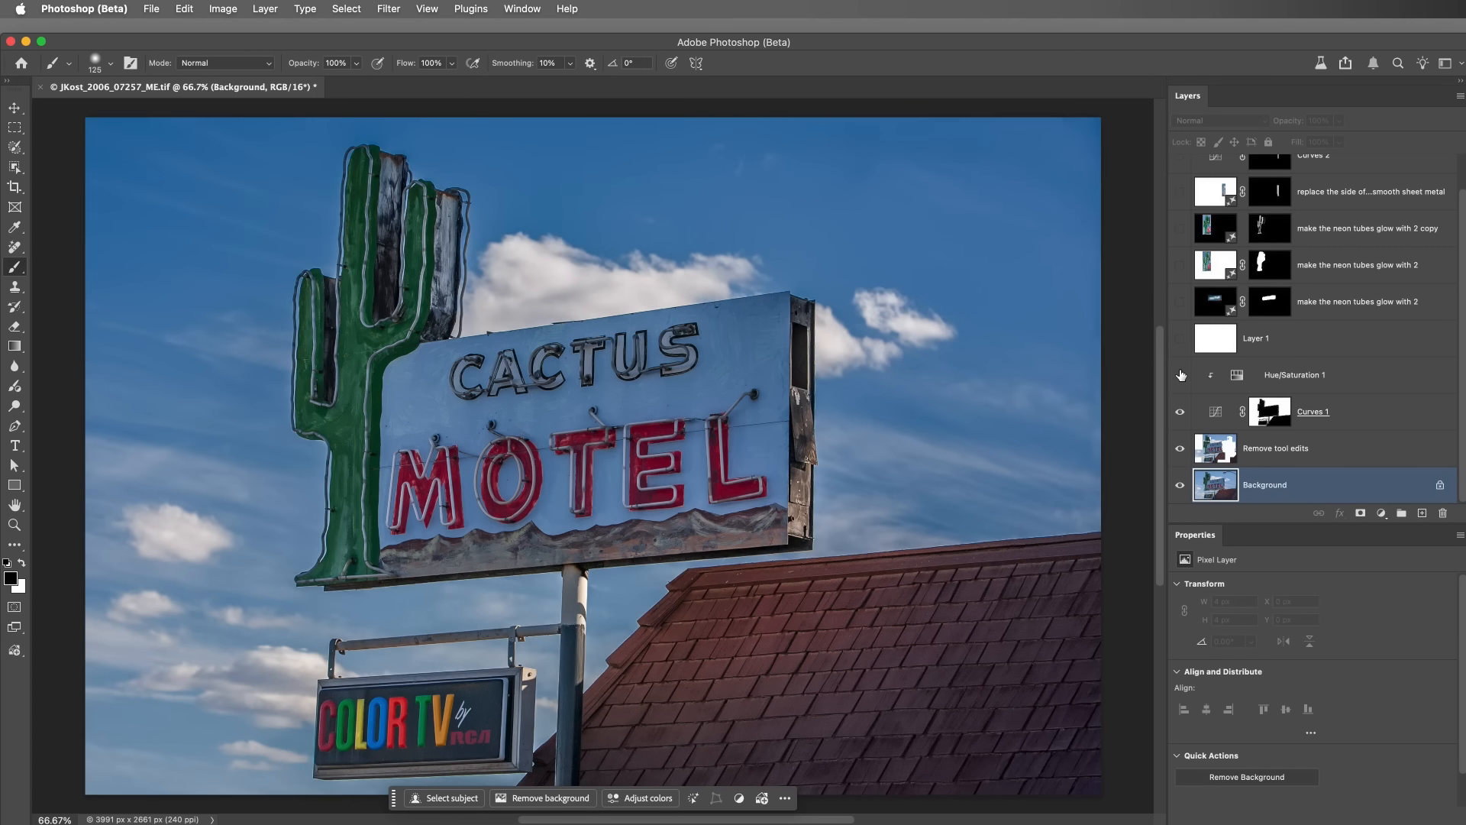
pyautogui.click(1180, 371)
pyautogui.click(1180, 338)
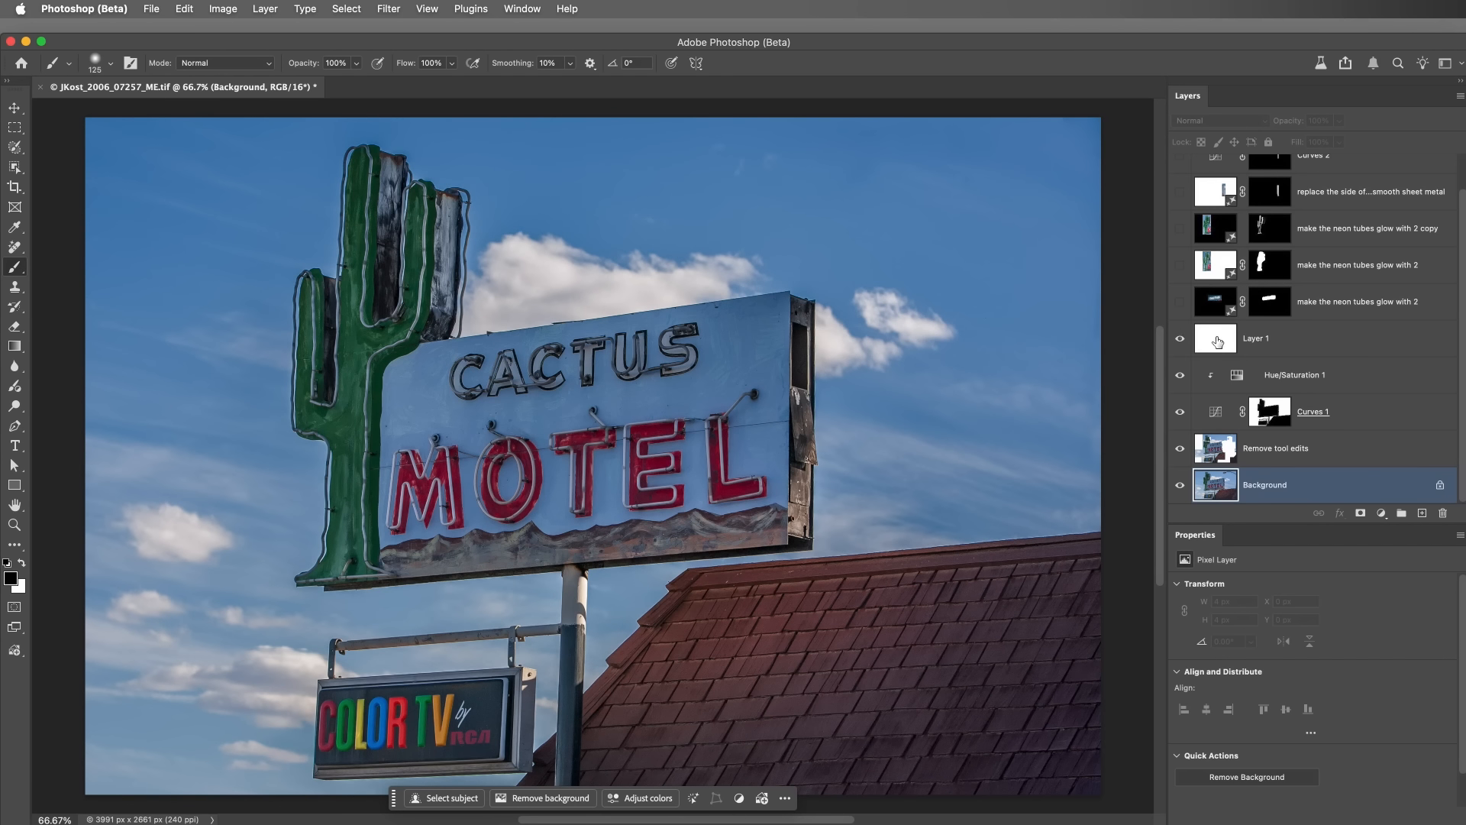
# - Make Layer 1 active and brush a selection over the MOTEL lettering on the sign
pyautogui.click(1217, 341)
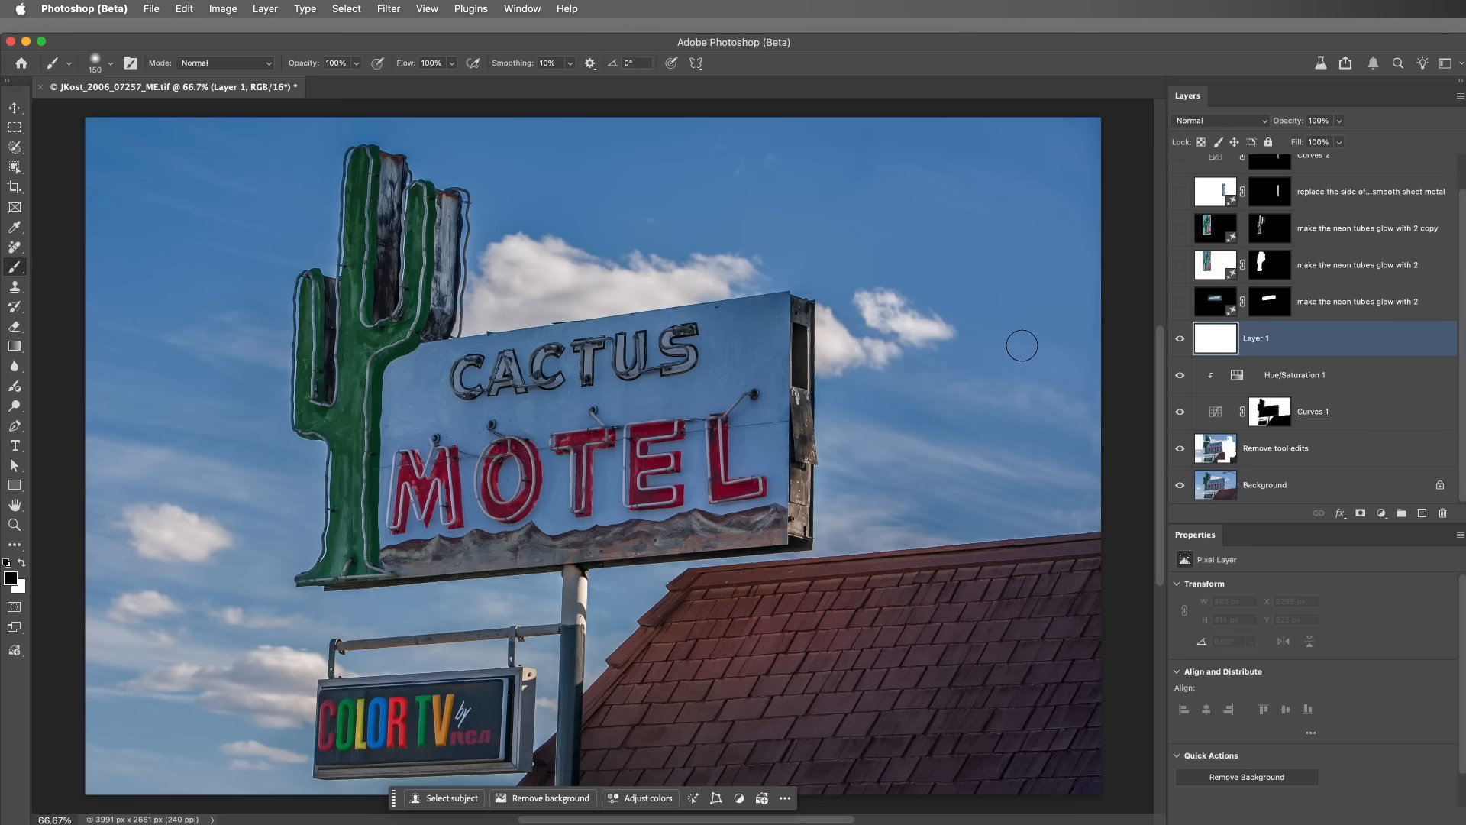
pyautogui.press('w')
pyautogui.moveTo(768, 389)
pyautogui.mouseDown()
pyautogui.moveTo(739, 406)
pyautogui.moveTo(416, 454)
pyautogui.moveTo(401, 514)
pyautogui.moveTo(745, 483)
pyautogui.moveTo(744, 451)
pyautogui.moveTo(493, 479)
pyautogui.moveTo(446, 463)
pyautogui.moveTo(746, 429)
pyautogui.mouseUp()
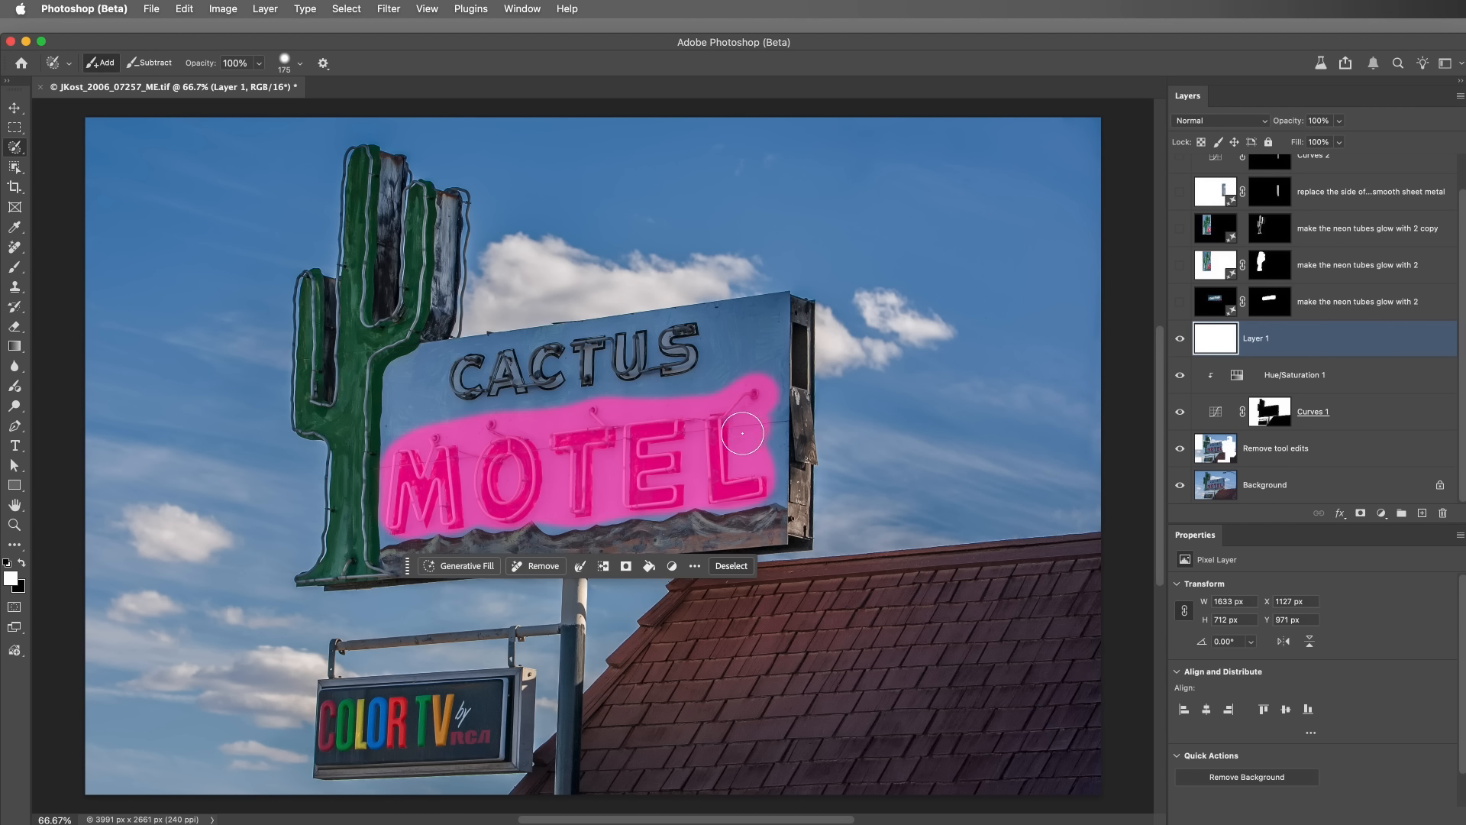
# - Generate with Flux Kontext Pro using the prompt: change "Motel" to "Diner". Make sure to add a connector from each tube of neon to the sign
pyautogui.click(490, 566)
pyautogui.write('change')
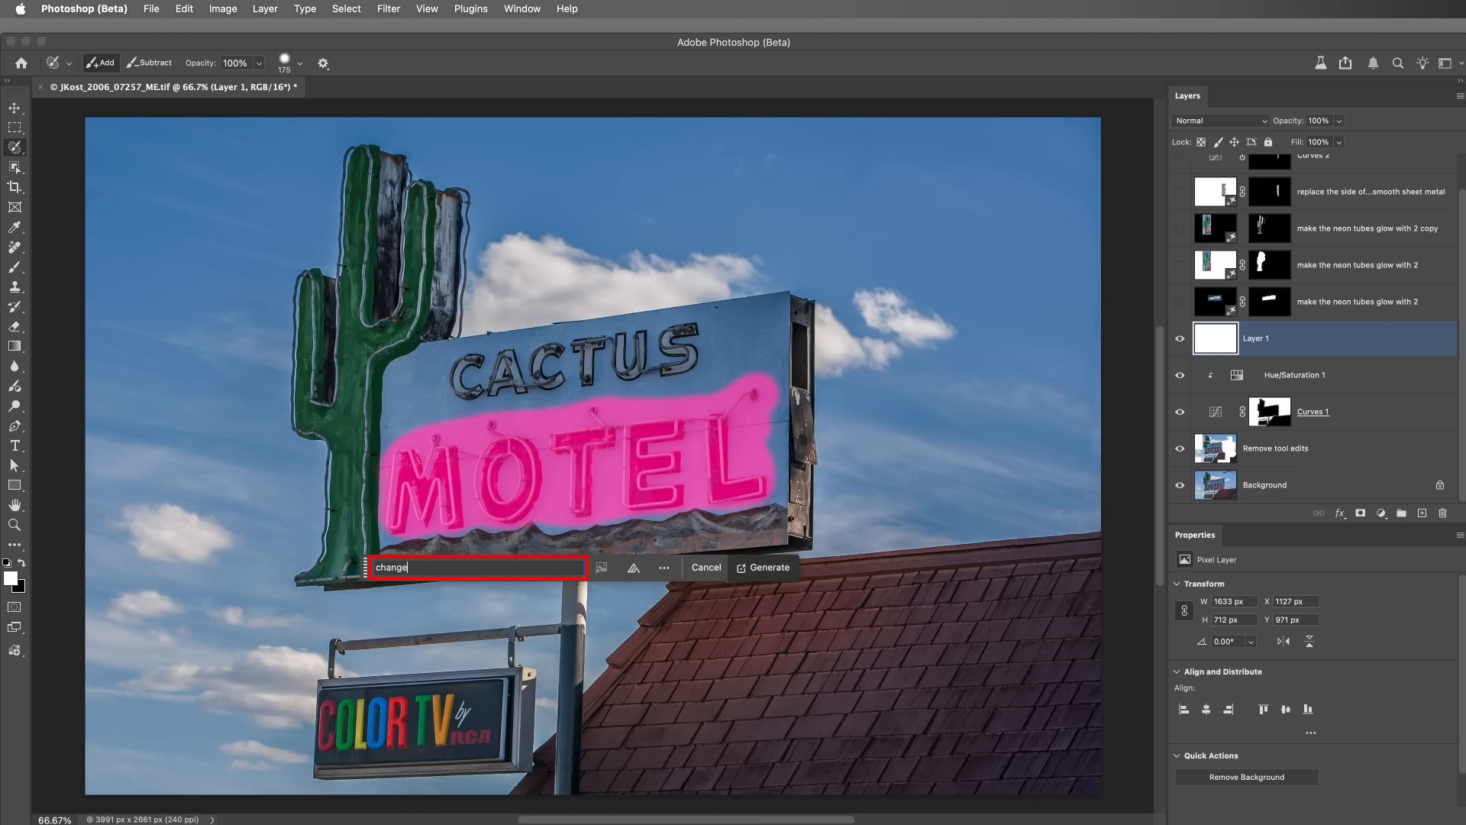
pyautogui.write(' "Motel" to ')
pyautogui.write('"Diner')
pyautogui.write('". Make sure to a')
pyautogui.write('dd a connector fr')
pyautogui.write('om each tu')
pyautogui.write('be')
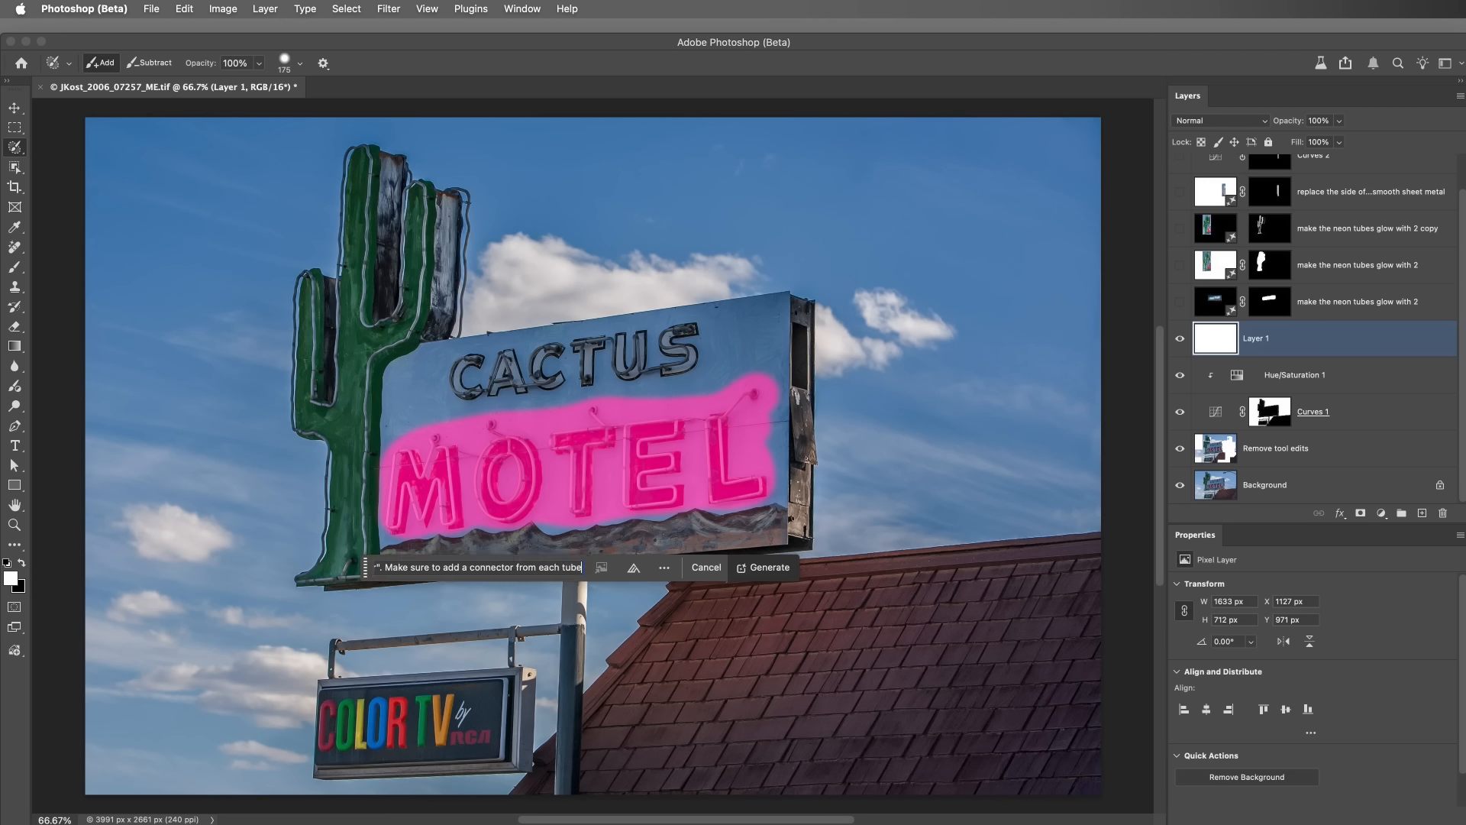
pyautogui.write(' of neon to the sign')
pyautogui.click(634, 568)
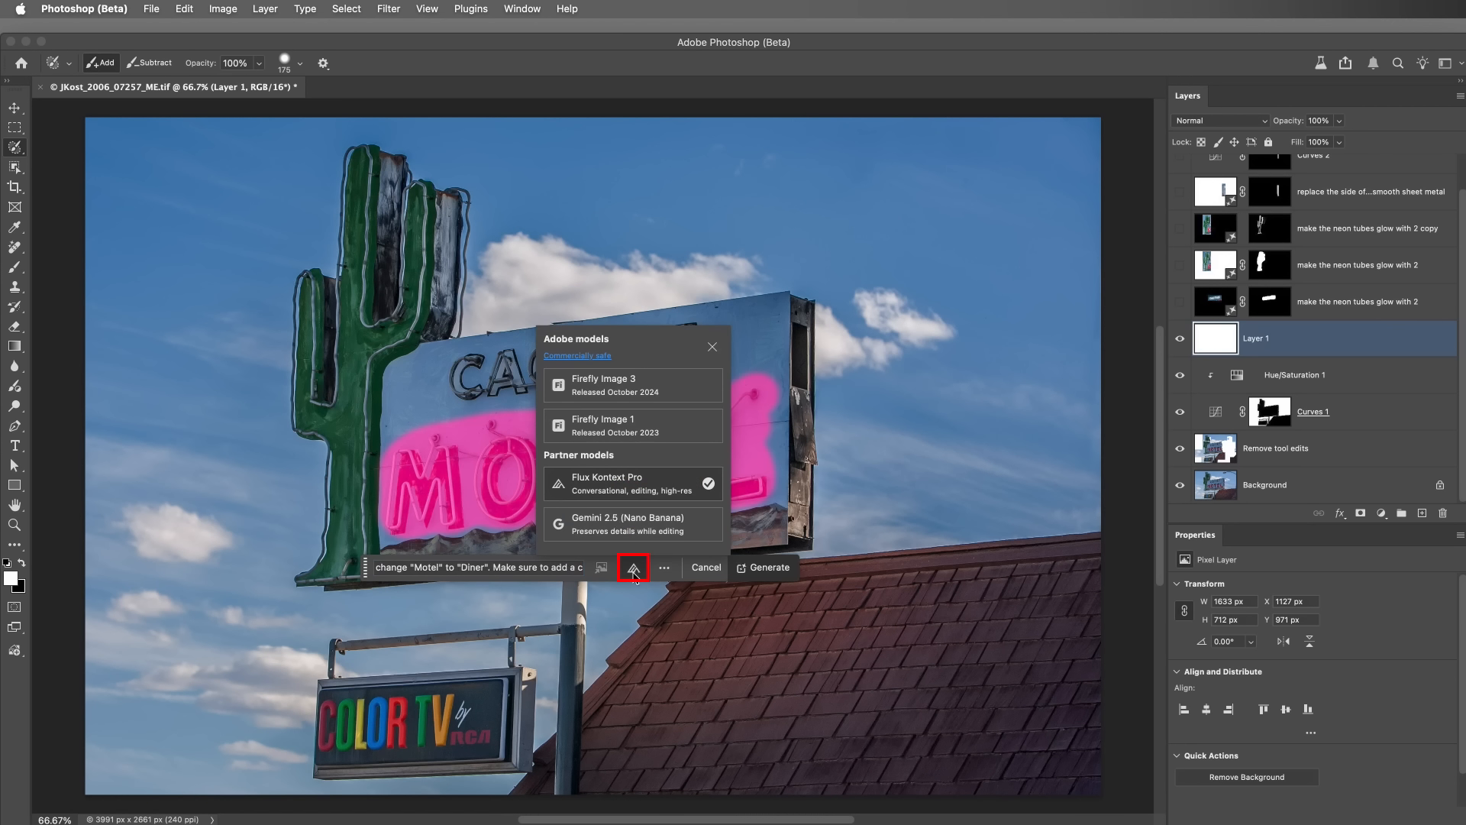
pyautogui.click(657, 487)
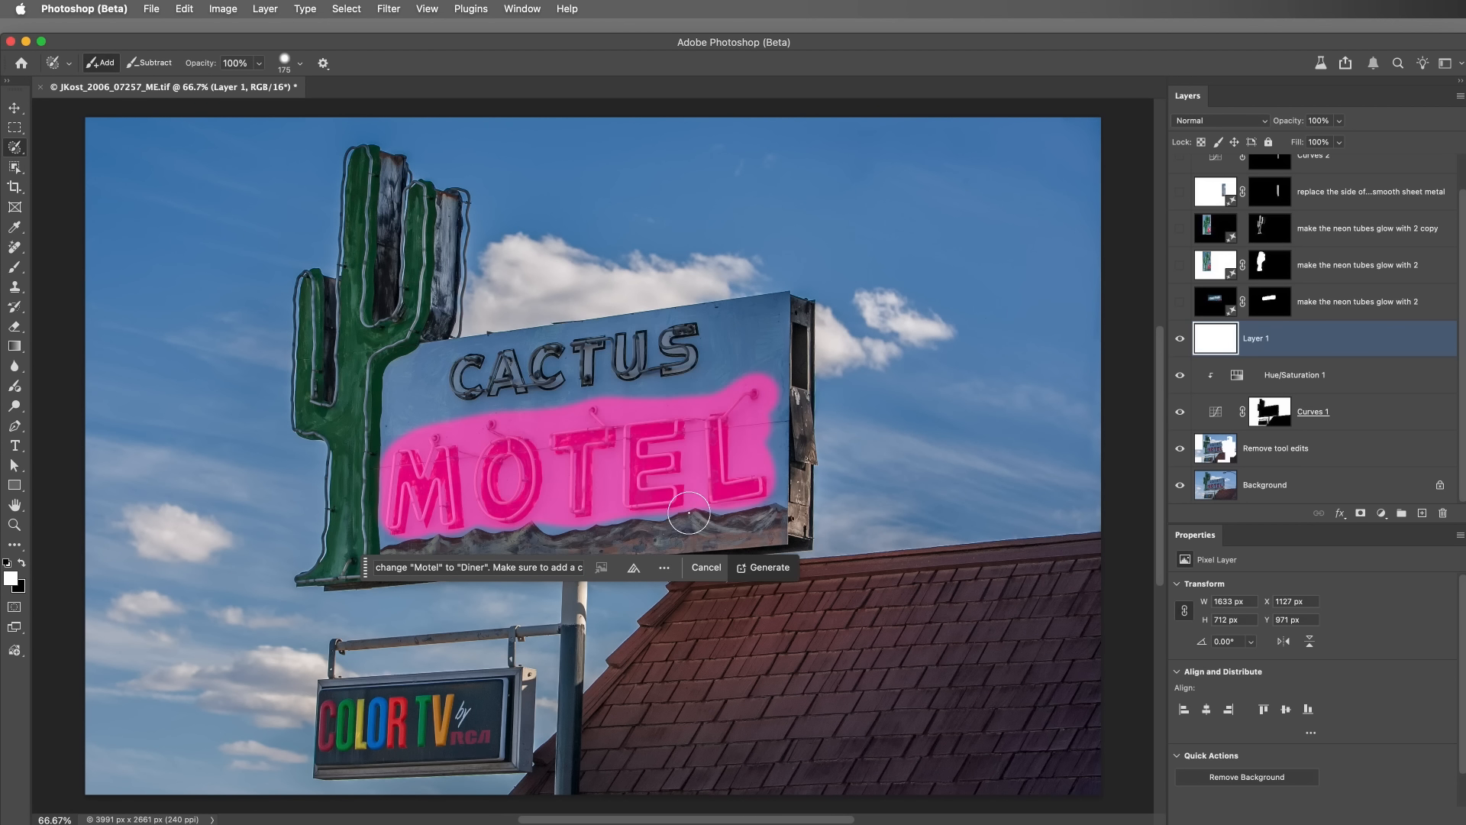
pyautogui.click(766, 568)
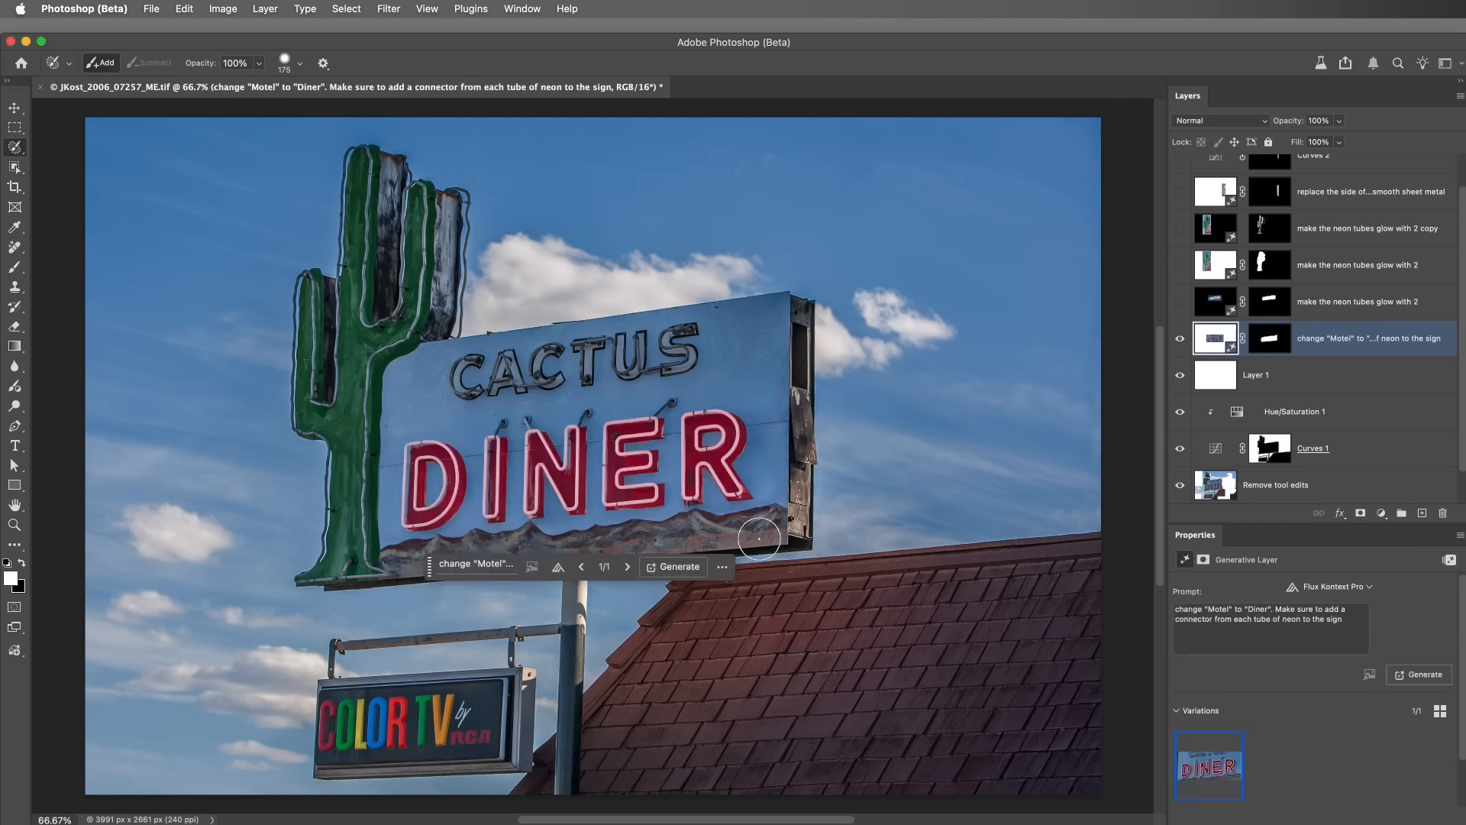
# - Move Layer 1 above the generated Diner layer and clone neon connectors onto the R and D with a size 50 Clone Stamp
pyautogui.moveTo(1253, 382); pyautogui.dragTo(1256, 354)
pyautogui.press('s')
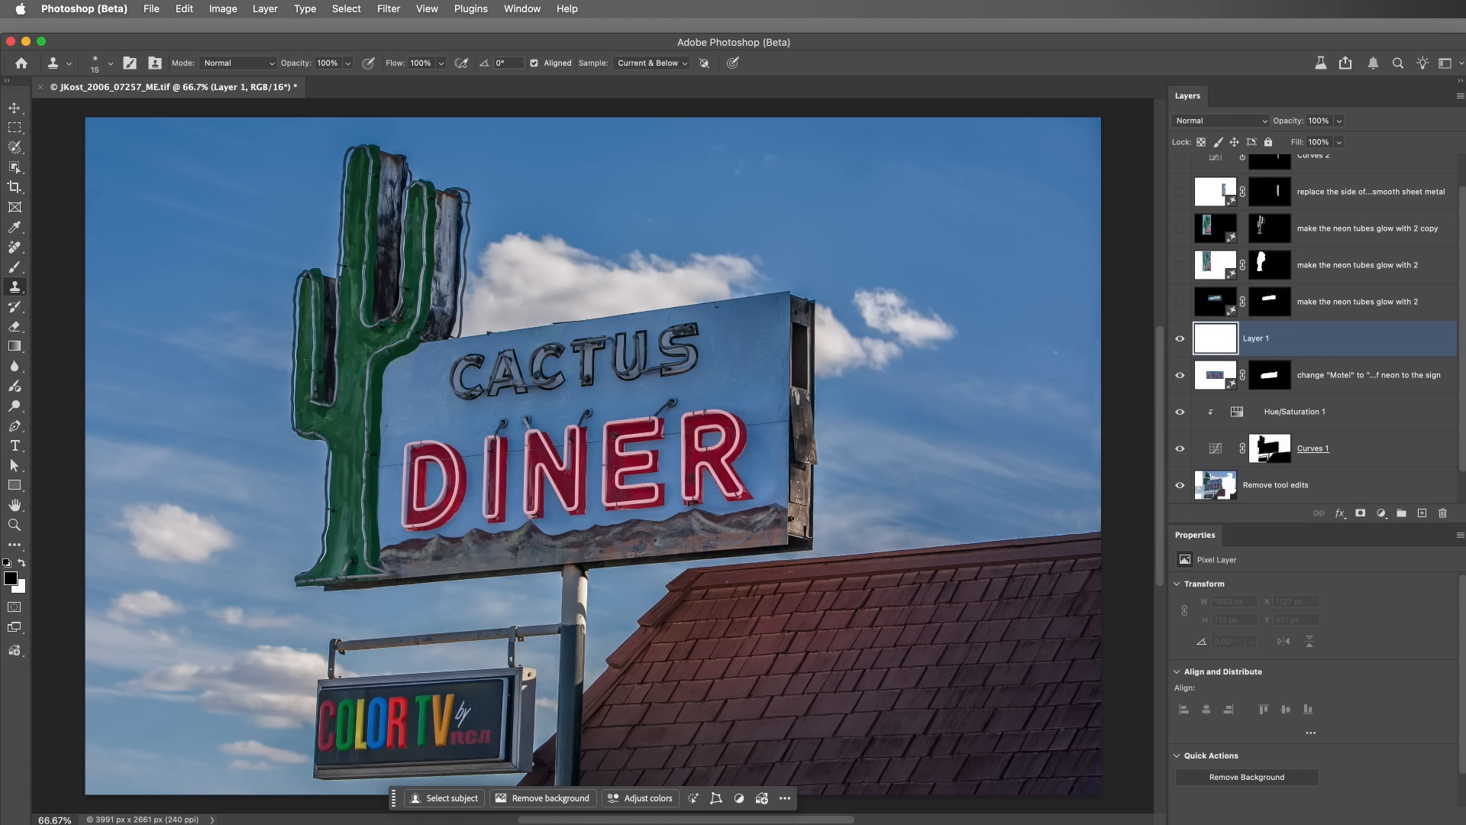
pyautogui.press(']')
pyautogui.press(']')
pyautogui.press(']')
pyautogui.press(']')
pyautogui.press(']')
pyautogui.press(']')
pyautogui.press(']')
pyautogui.keyDown('alt'); pyautogui.click(674, 399); pyautogui.keyUp('alt')
pyautogui.moveTo(737, 395); pyautogui.dragTo(725, 400)
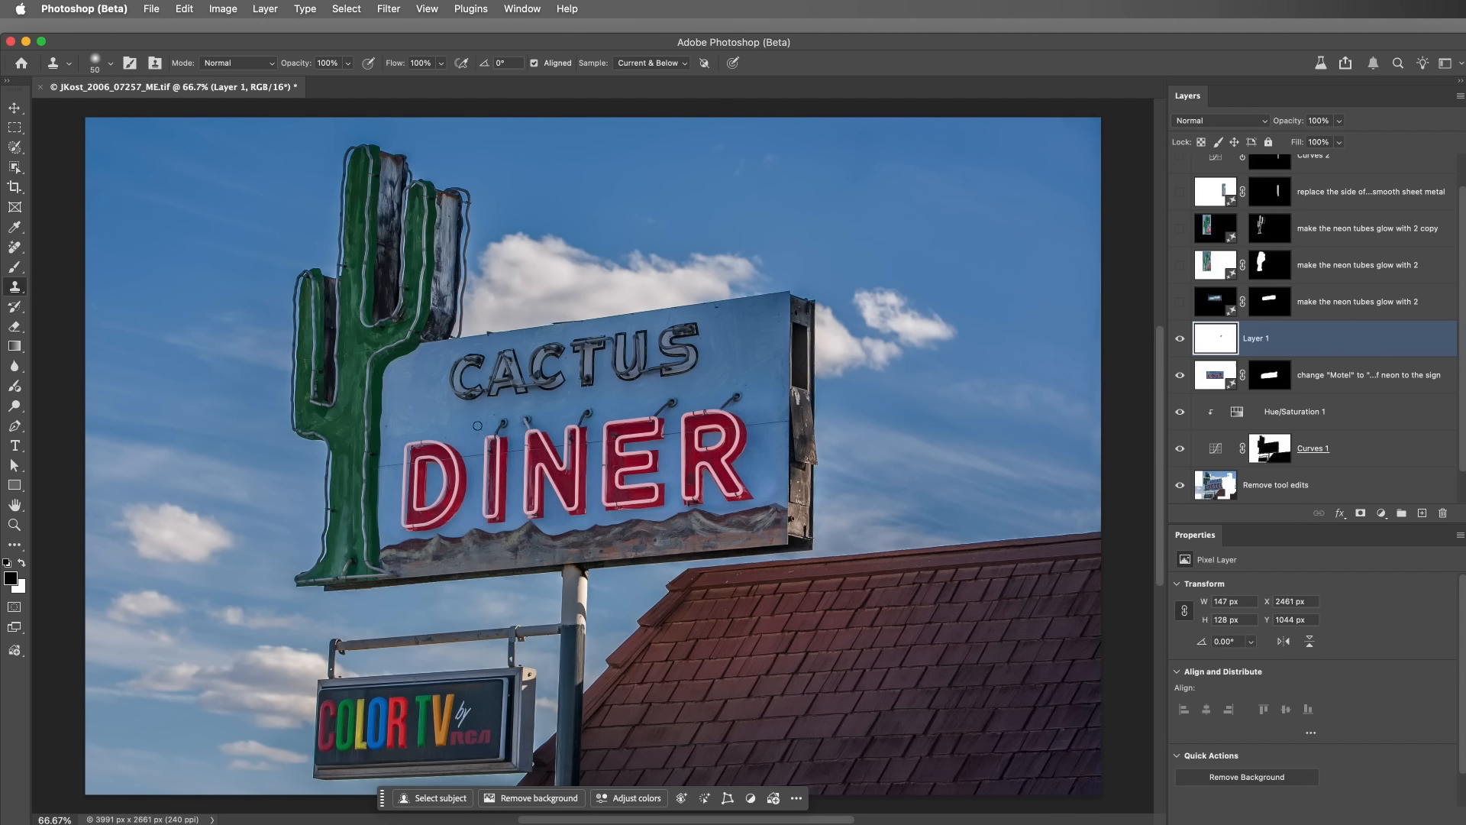
pyautogui.moveTo(426, 430); pyautogui.dragTo(420, 436)
# - Show the three "make the neon tubes glow" layers for the CACTUS lettering and the cactus, selecting each to review its prompt
pyautogui.click(1180, 301)
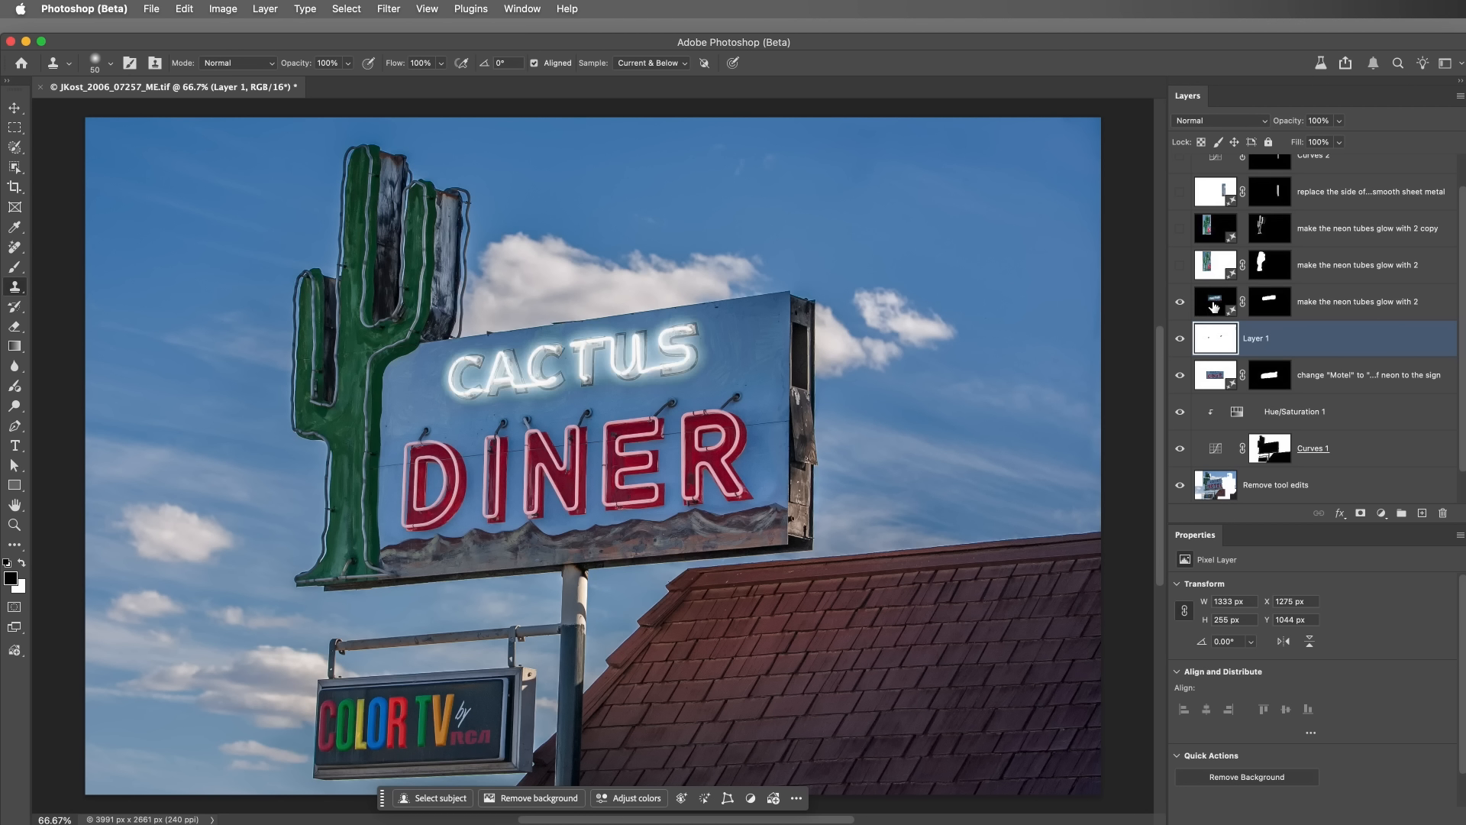
pyautogui.click(1214, 305)
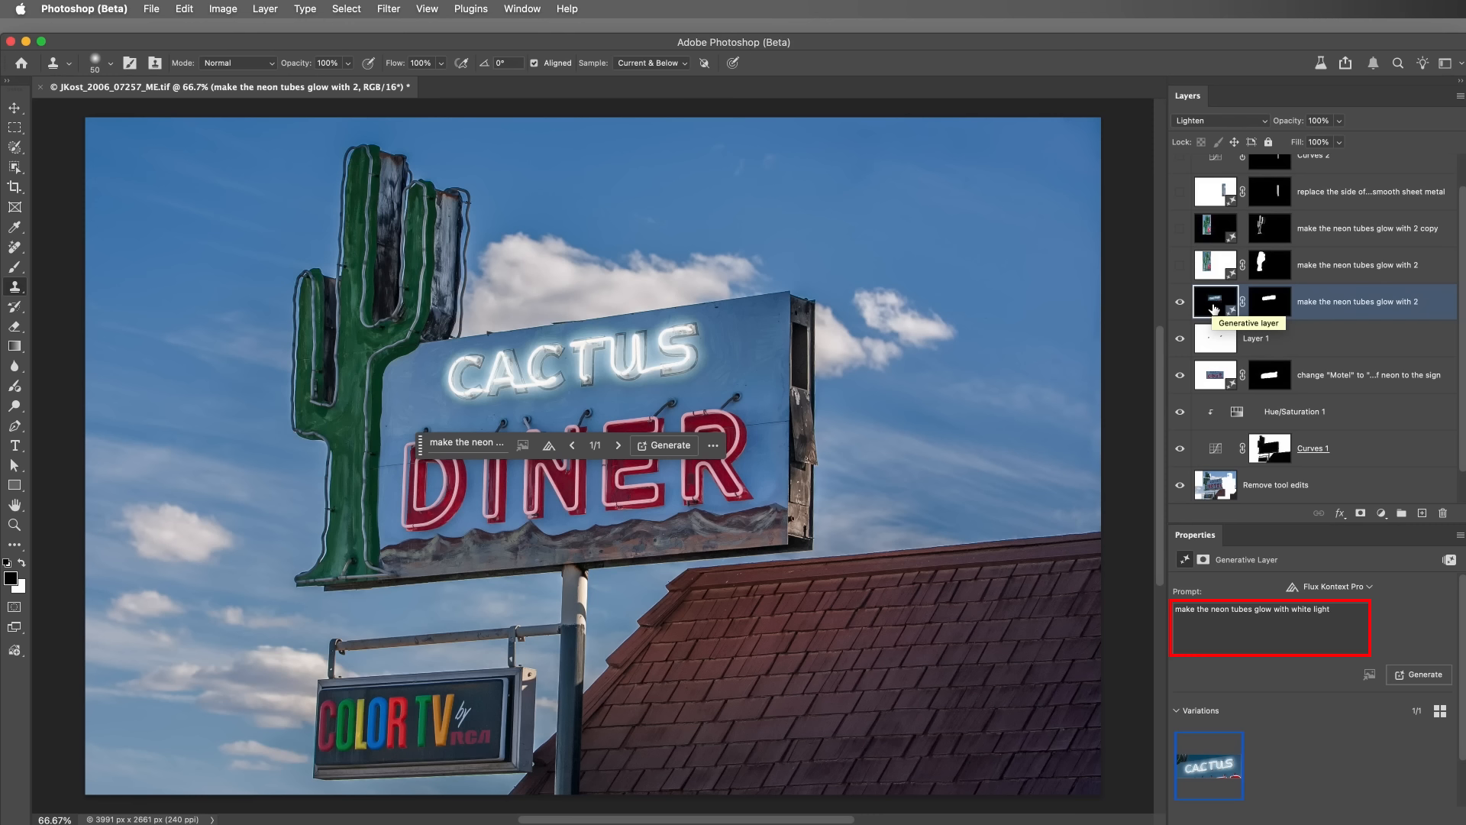
pyautogui.click(1180, 265)
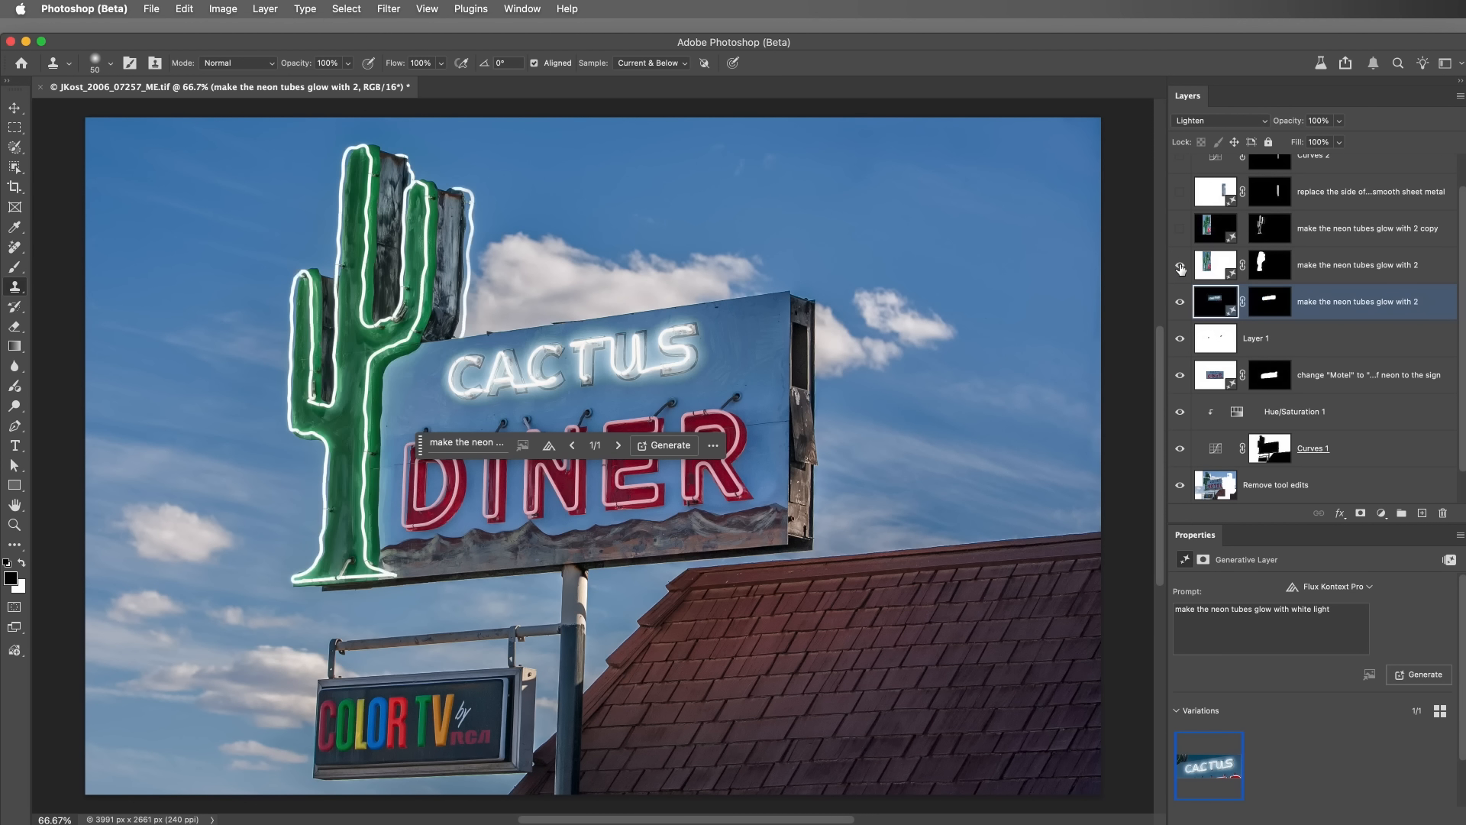
pyautogui.click(1214, 269)
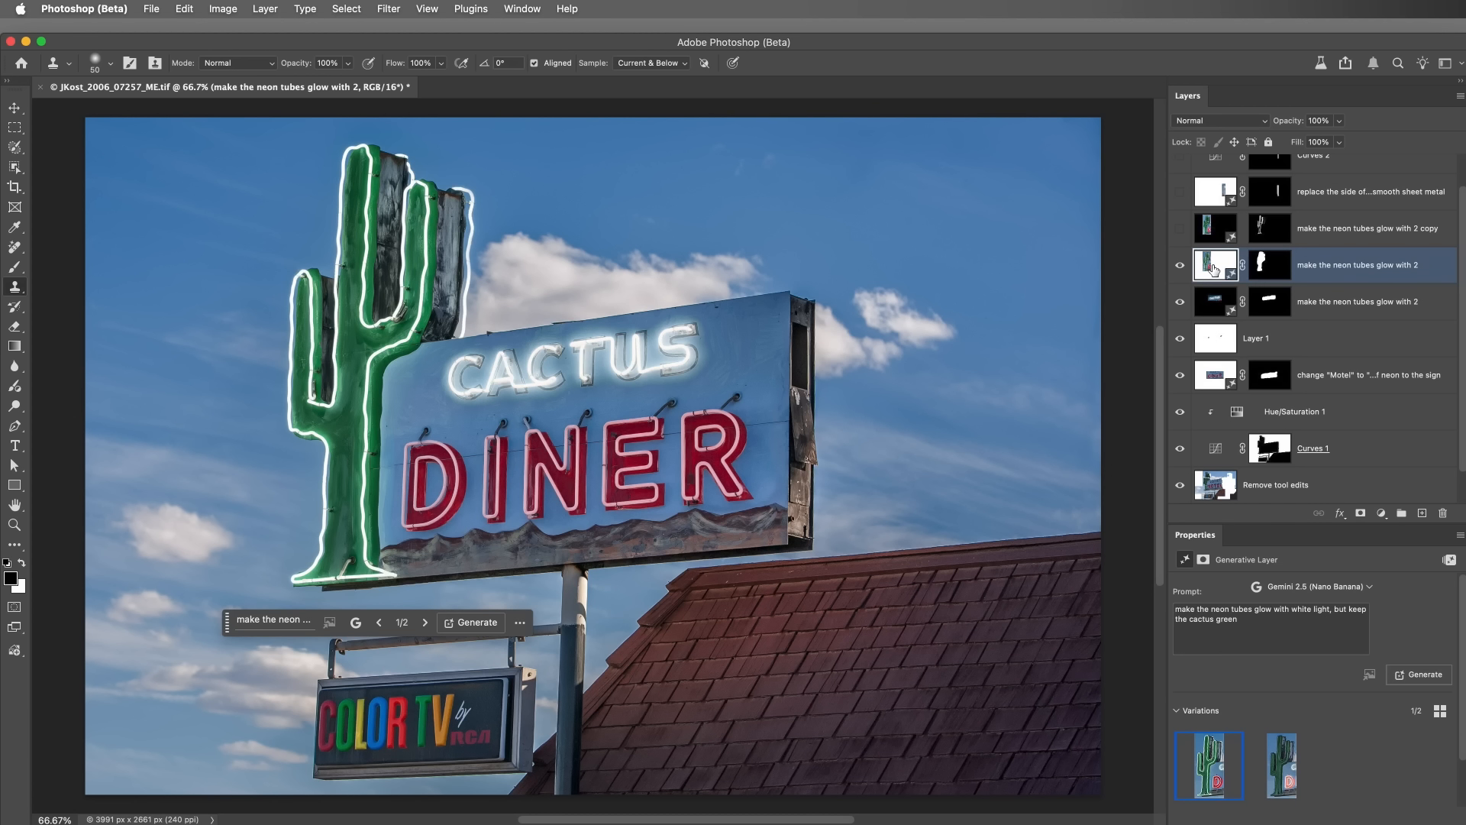
pyautogui.click(1180, 229)
pyautogui.click(1217, 230)
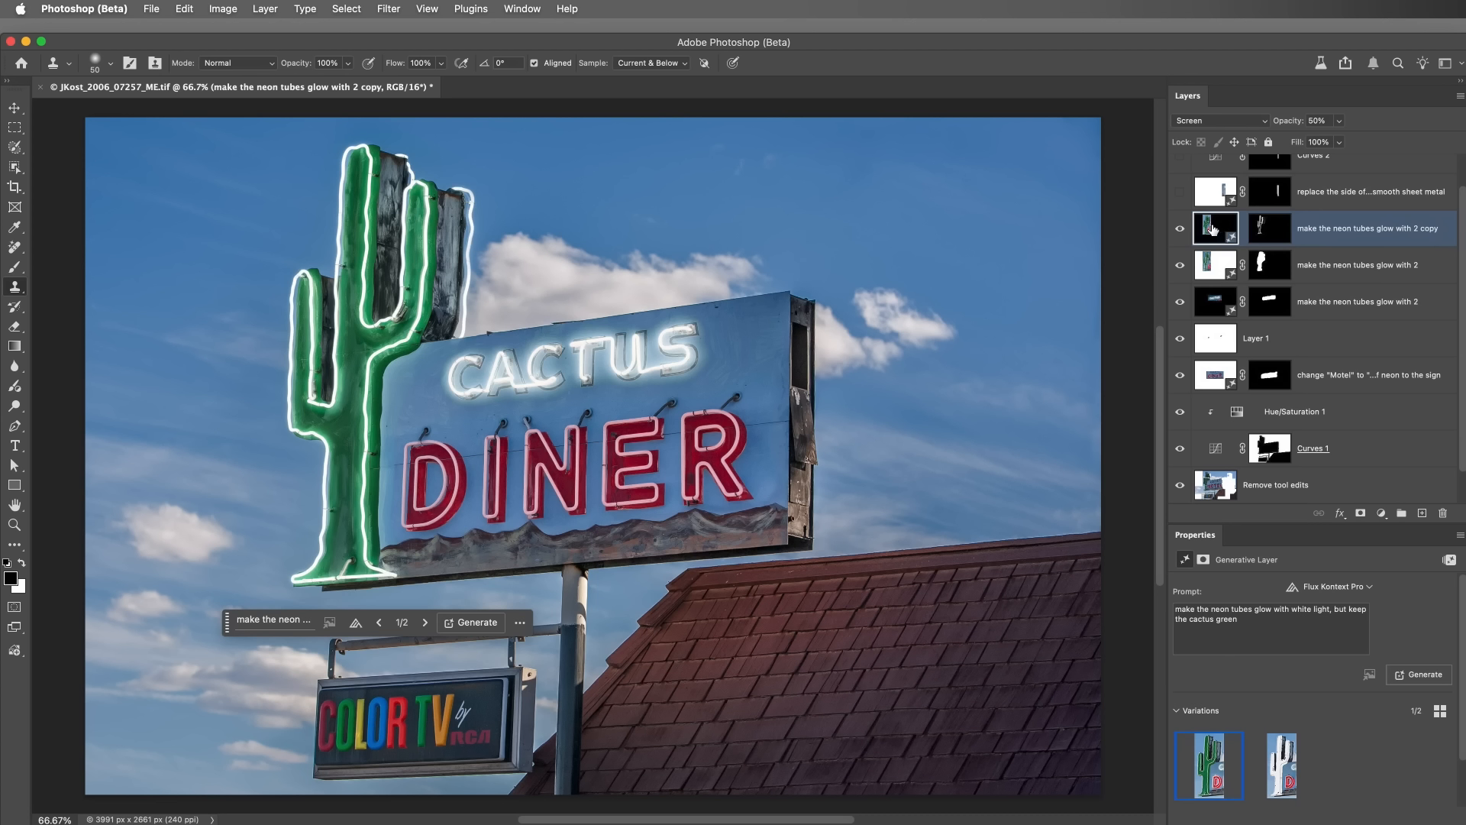
# - Show the smooth sheet metal layer for the sign's side, review its prompt, and show the Curves 2 layer
pyautogui.click(1180, 191)
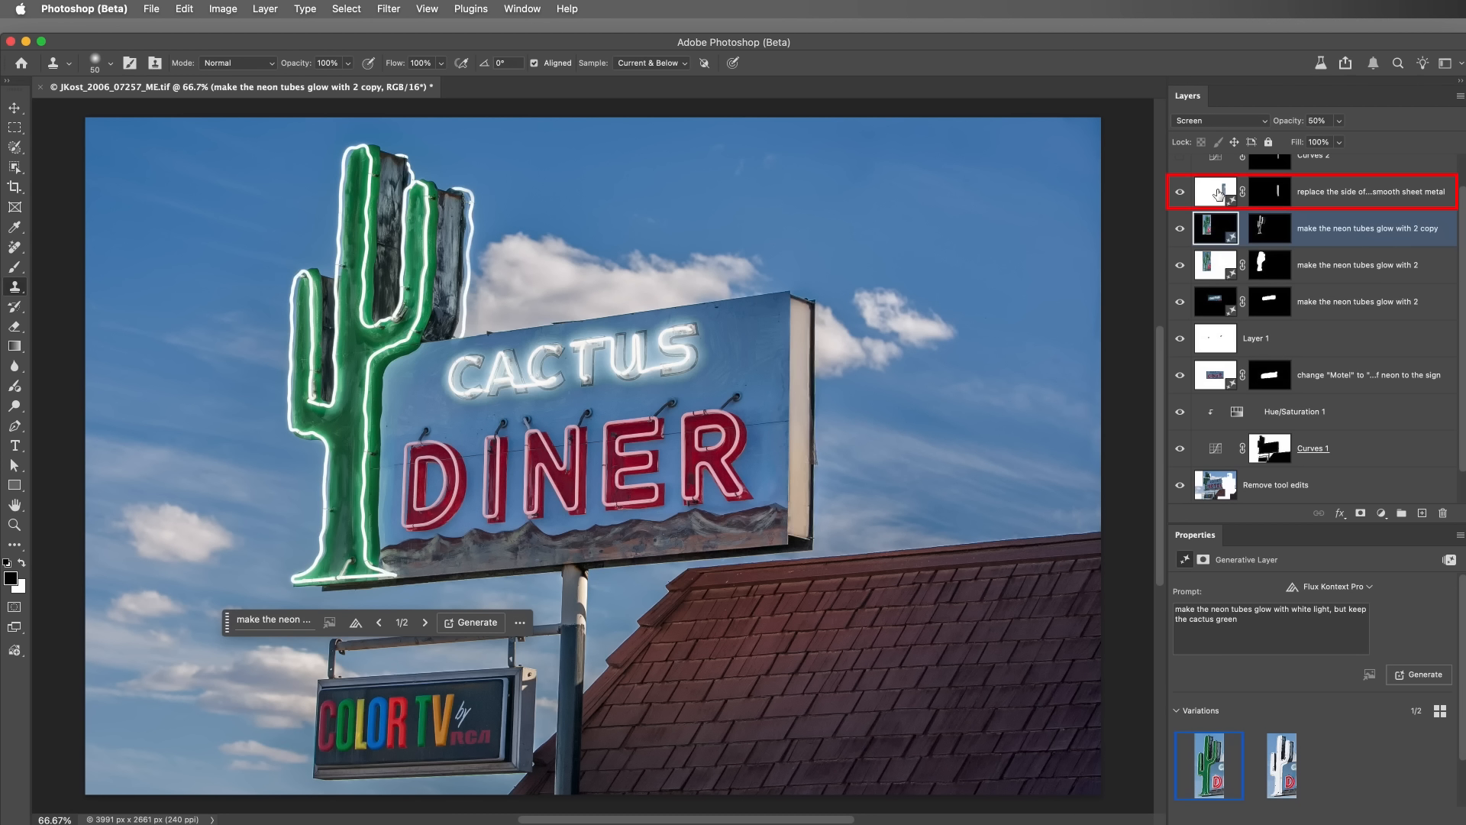
pyautogui.click(1218, 194)
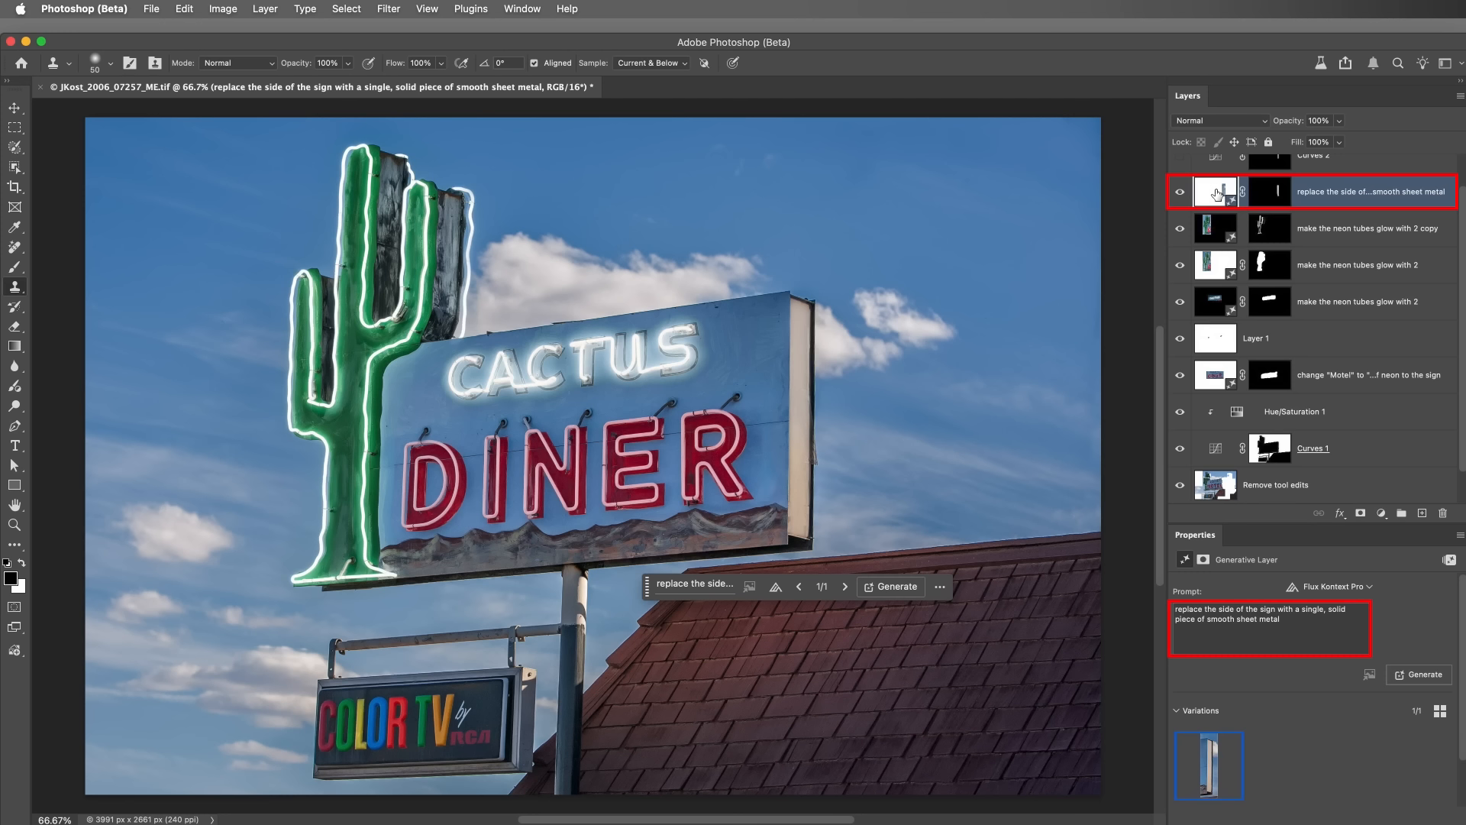
pyautogui.scroll(1, 1206, 194)
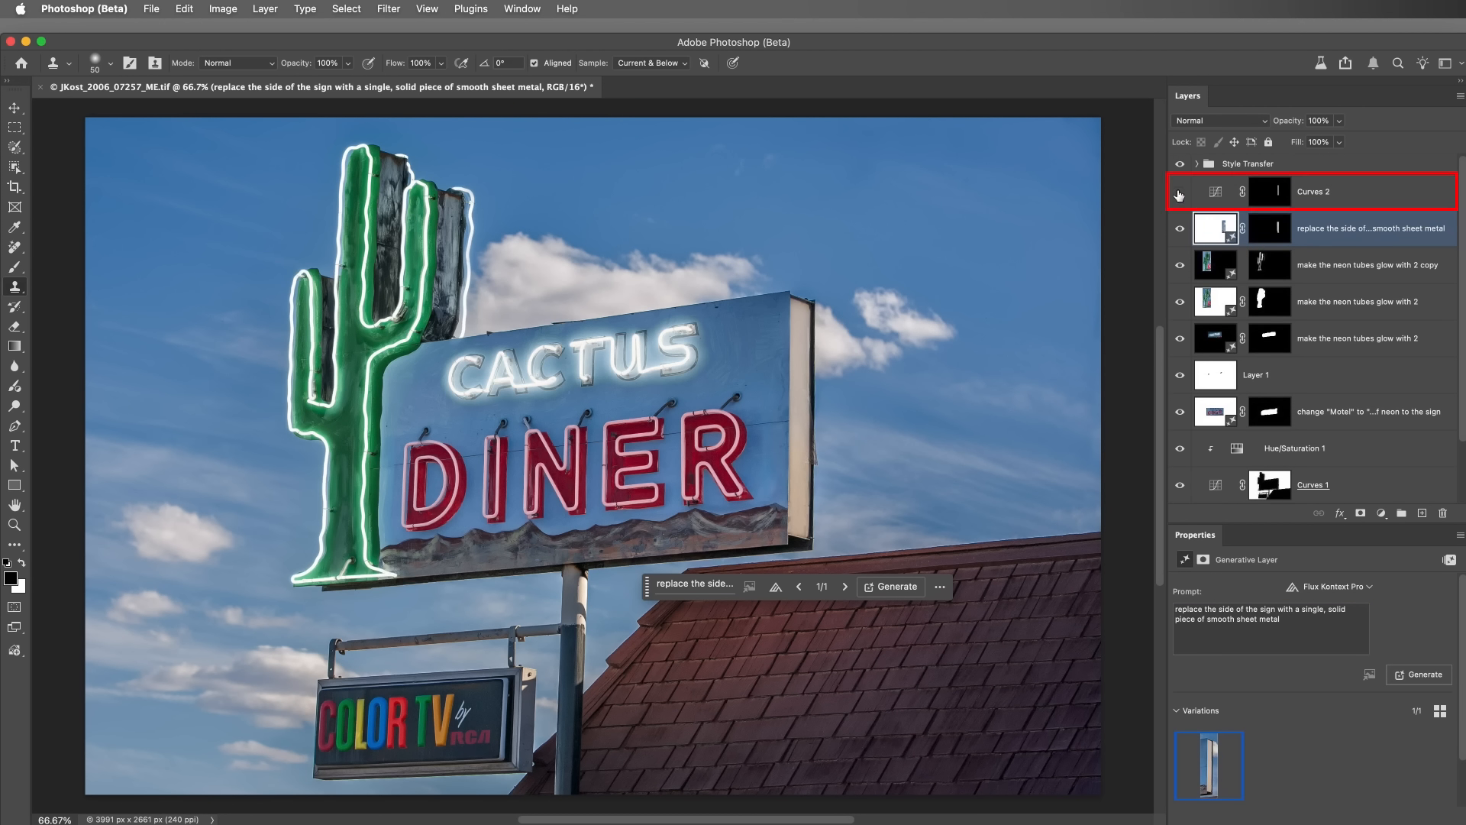
pyautogui.click(1179, 192)
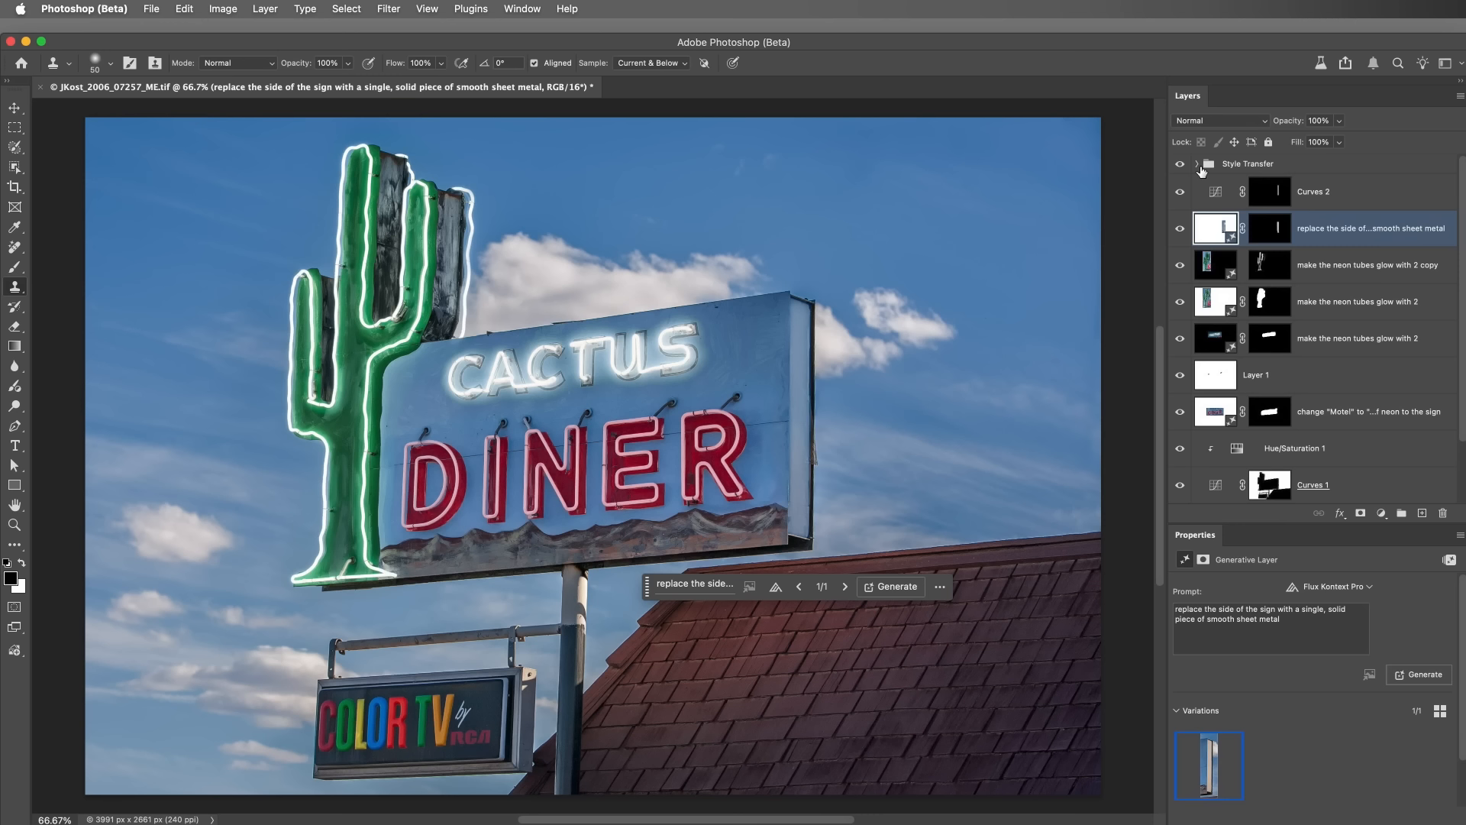
# - Expand the Style Transfer group, show its pointilism and Modern Art layers, and select each to review its prompt and model
pyautogui.click(1198, 164)
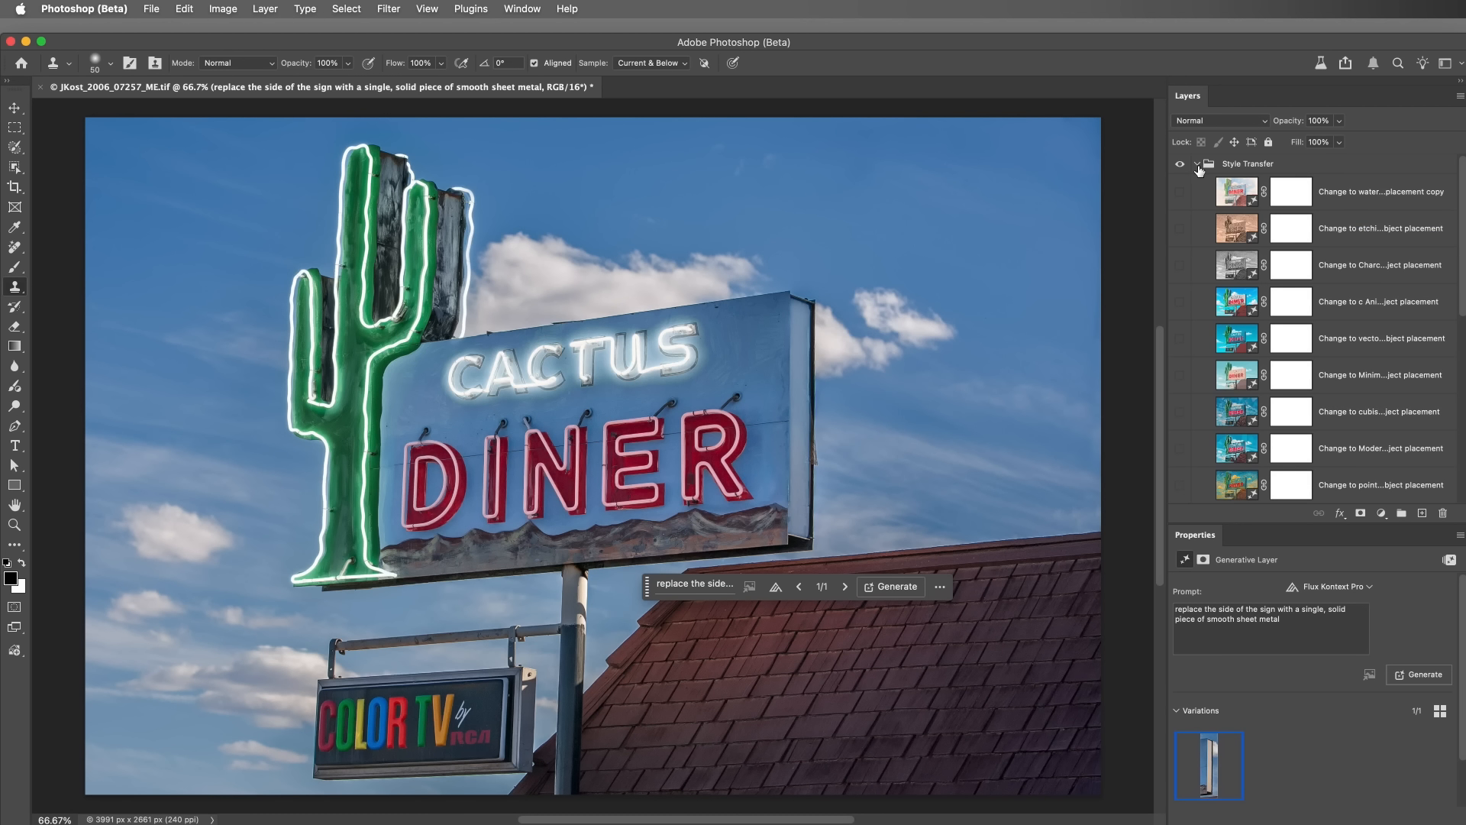
pyautogui.scroll(-1, 1213, 165)
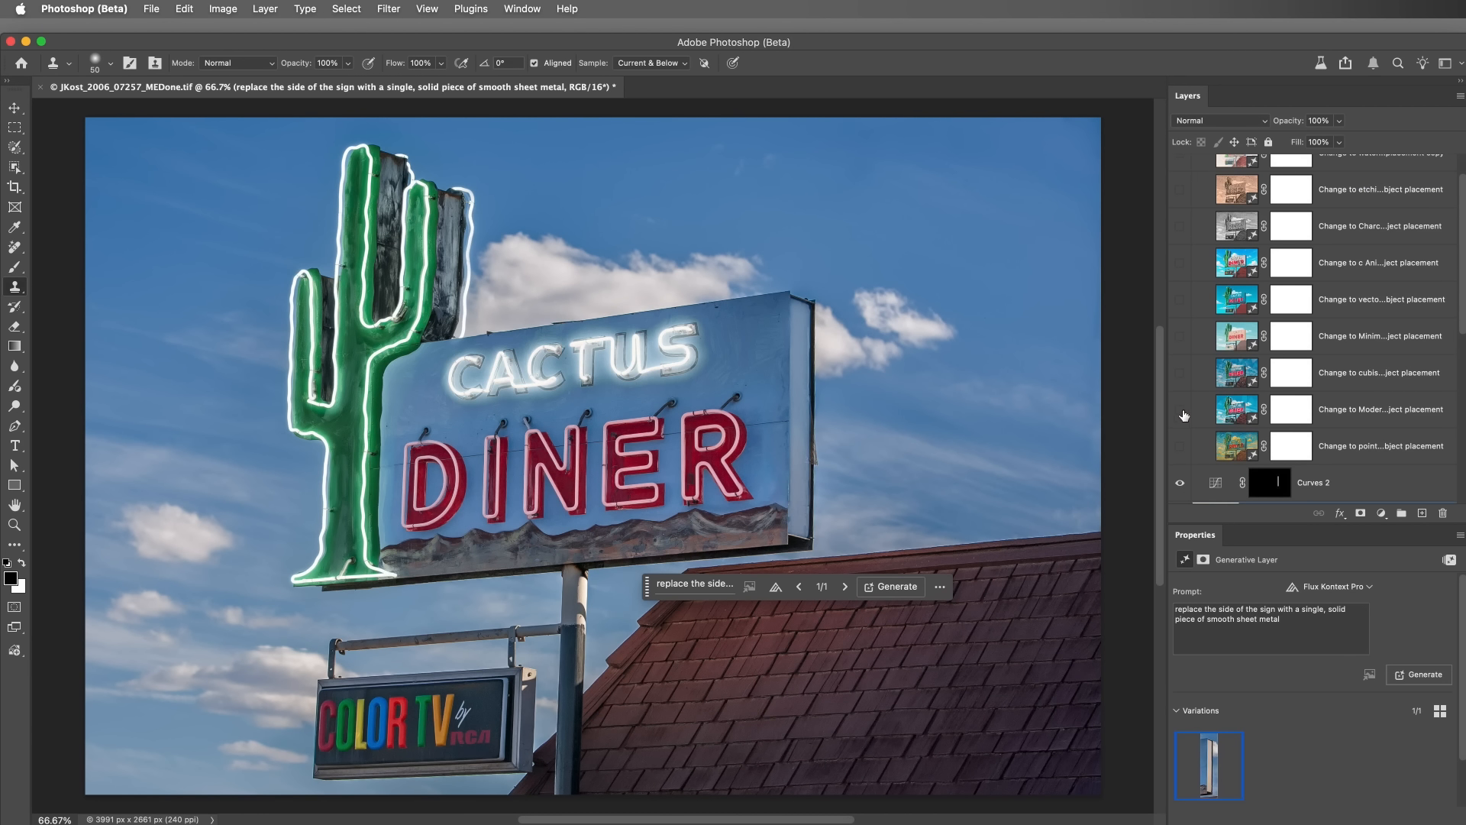
pyautogui.click(1180, 447)
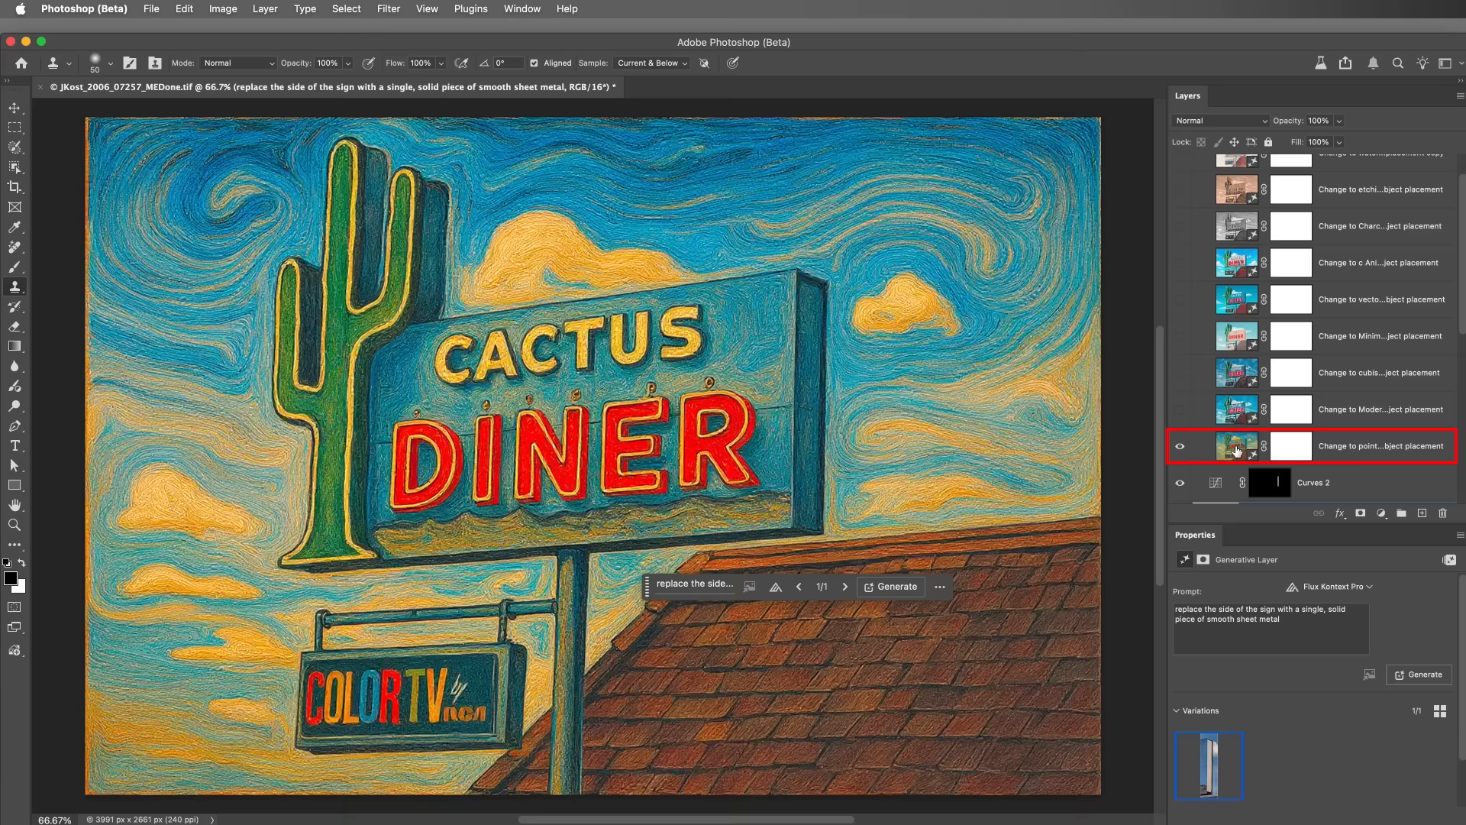
pyautogui.click(1237, 450)
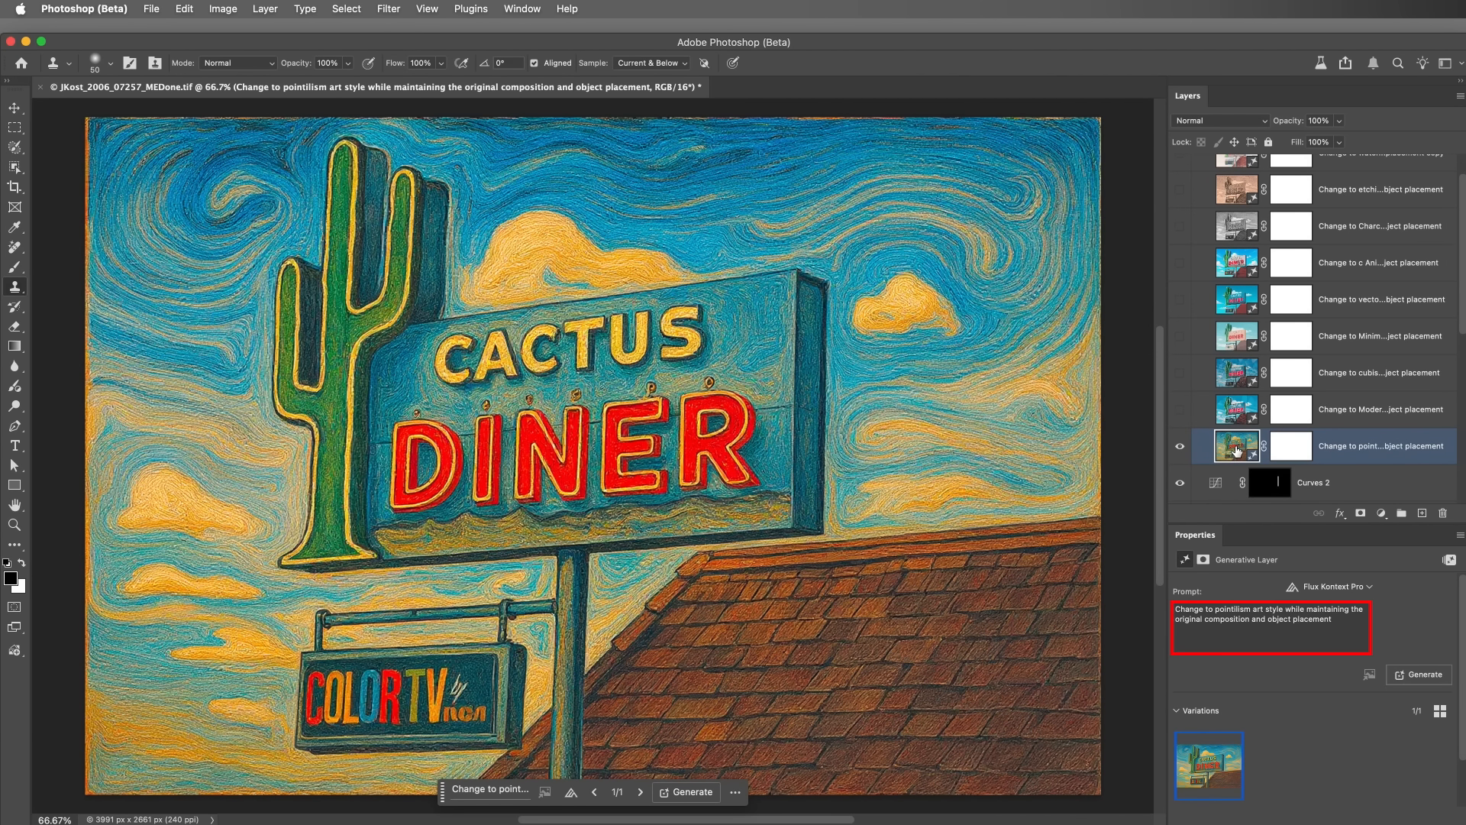
pyautogui.click(1180, 410)
pyautogui.click(1231, 413)
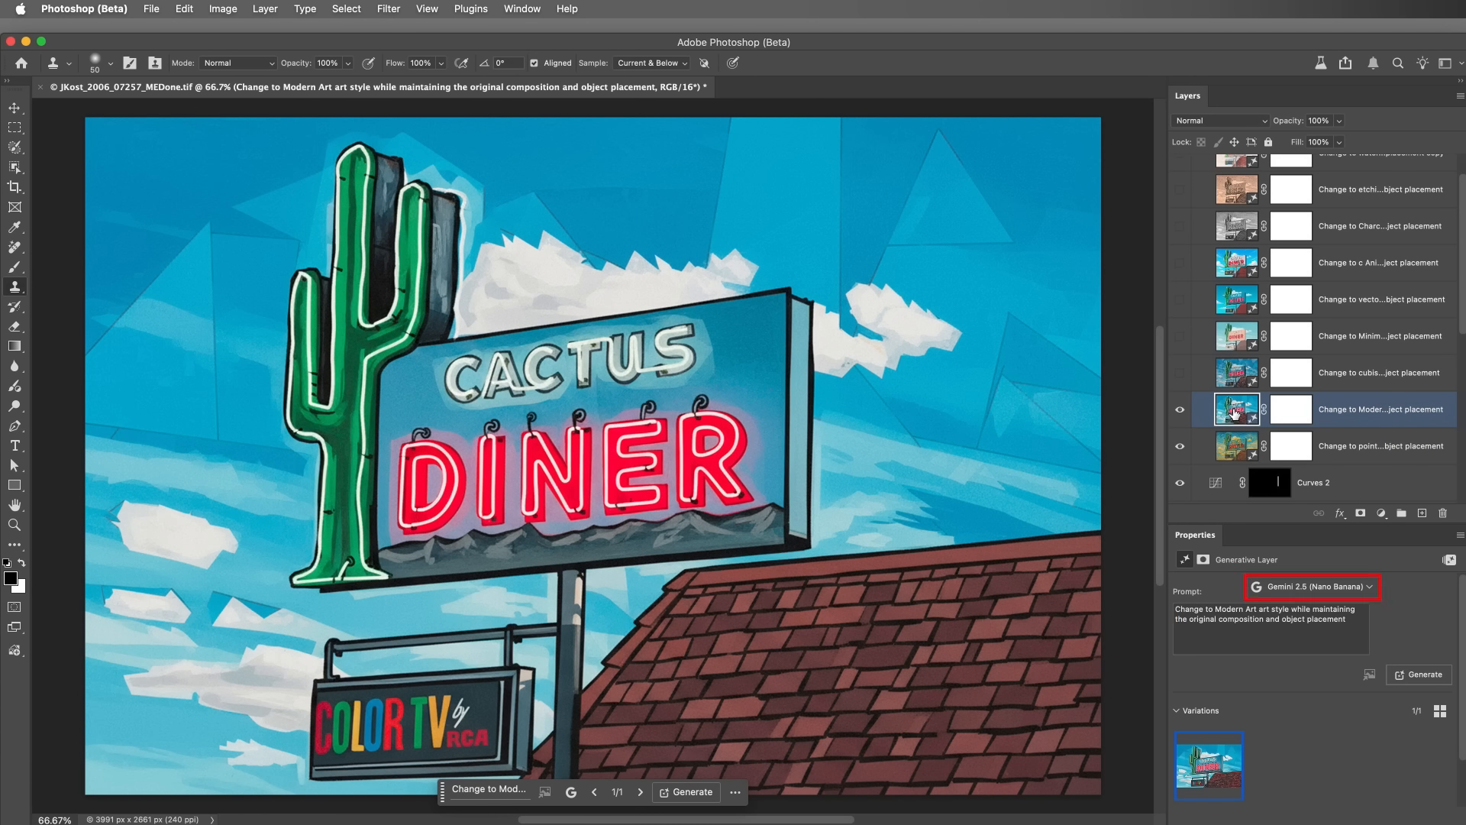
# - Show the cubism, Scandinavian minimalism and vector art style layers, selecting each to review its prompt
pyautogui.click(1179, 372)
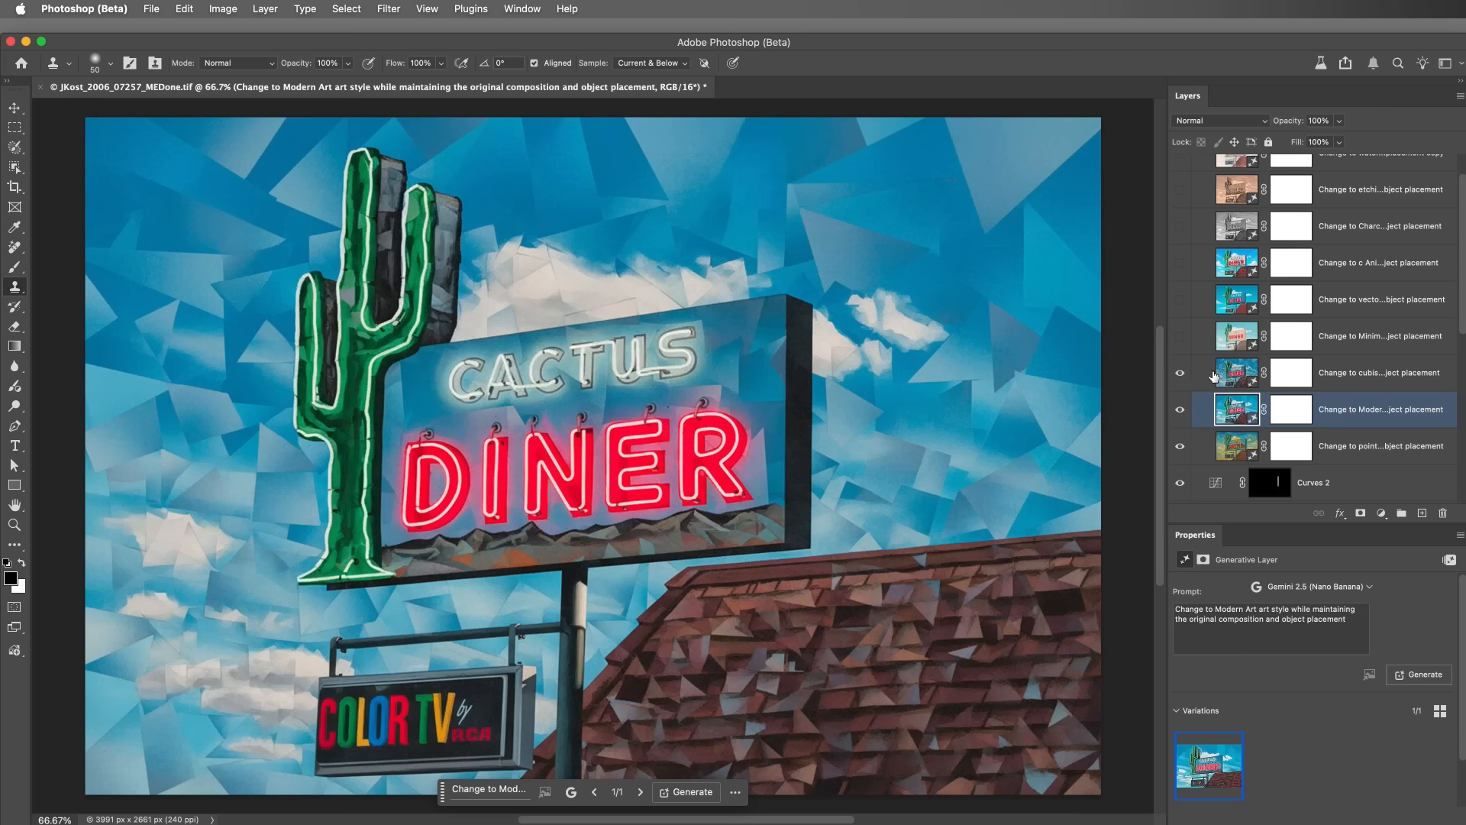
pyautogui.click(1230, 374)
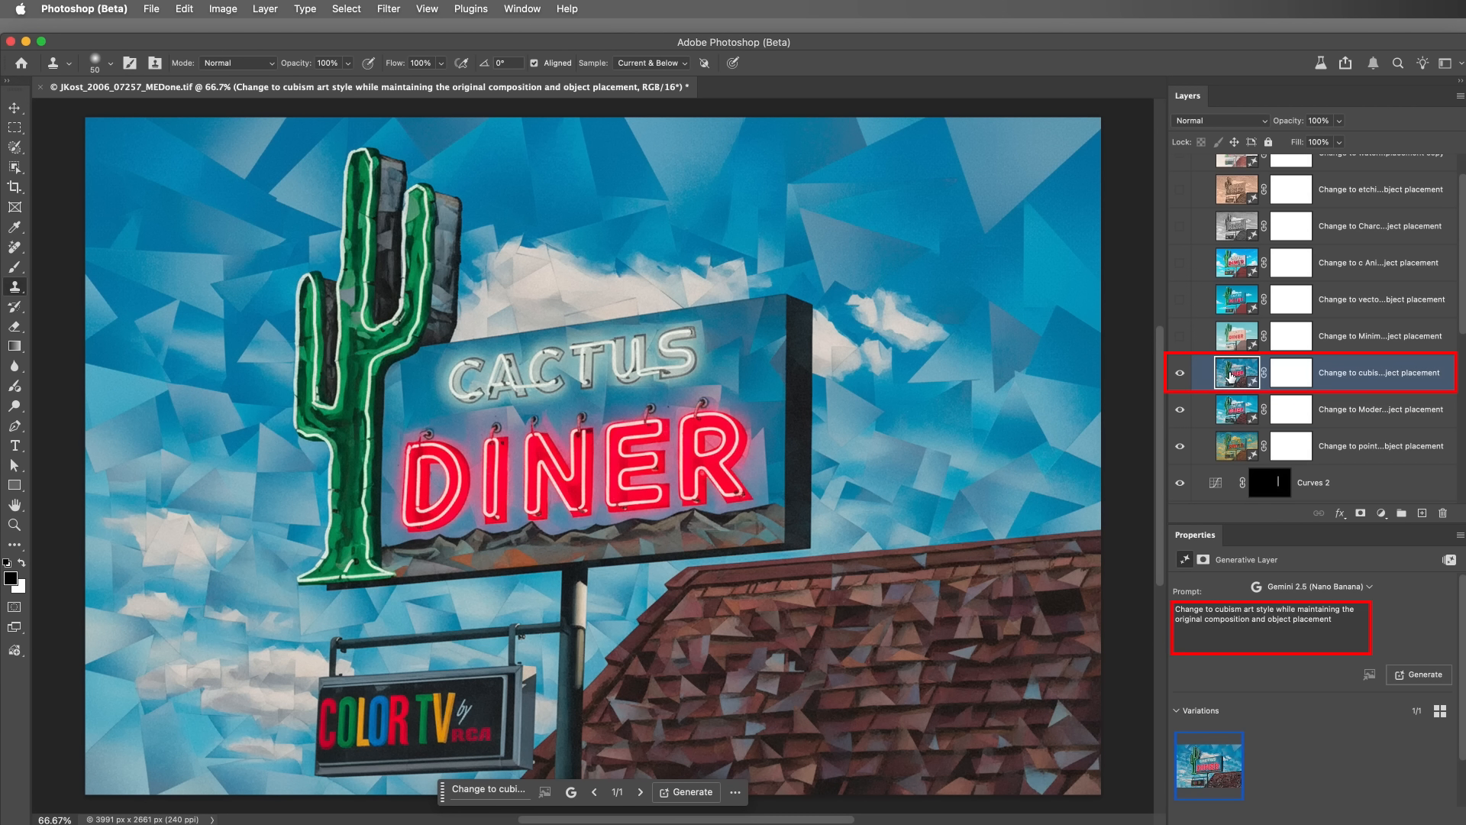
pyautogui.click(1180, 336)
pyautogui.click(1234, 340)
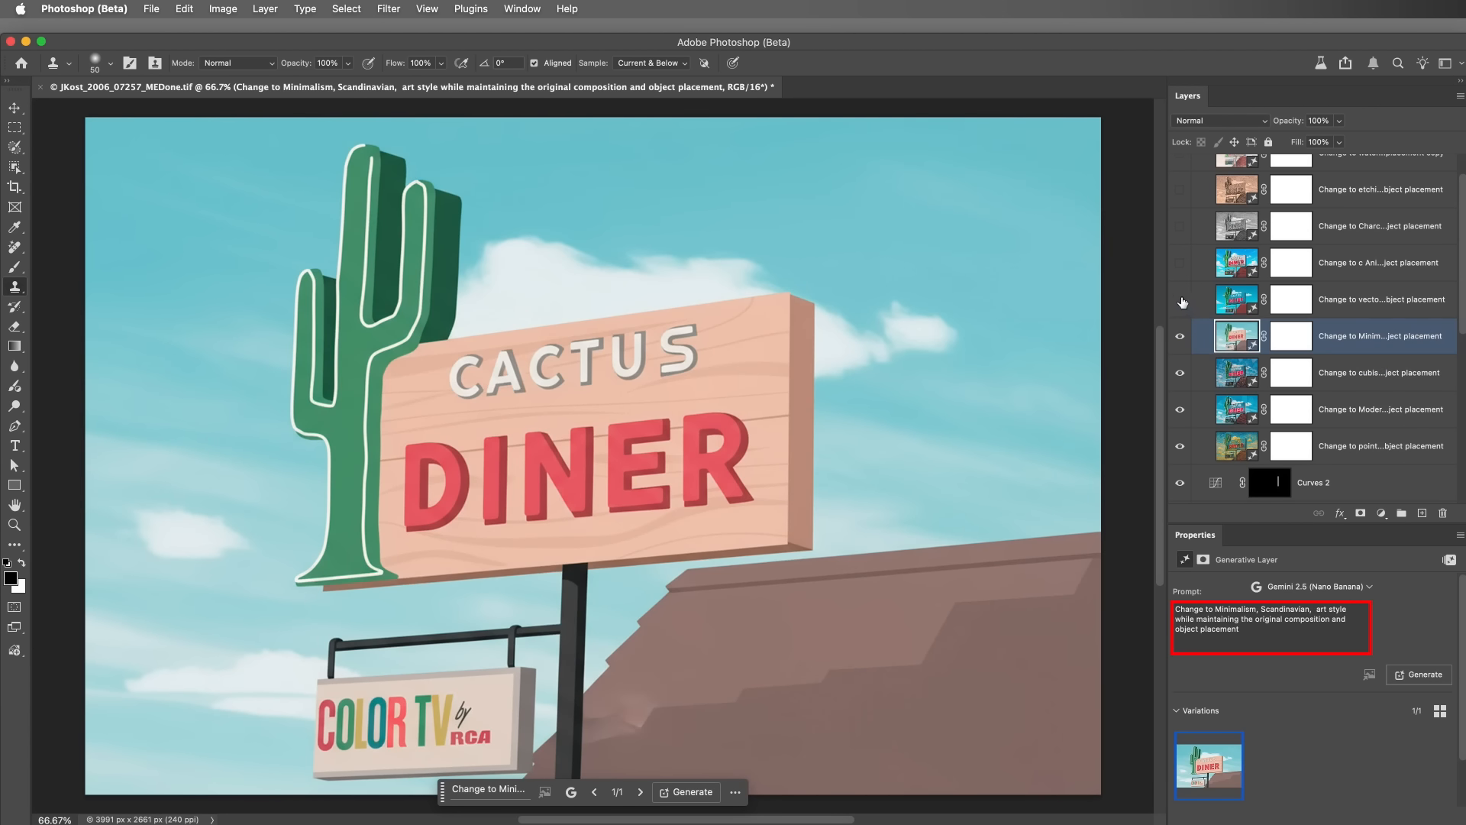
pyautogui.click(1180, 299)
pyautogui.click(1232, 301)
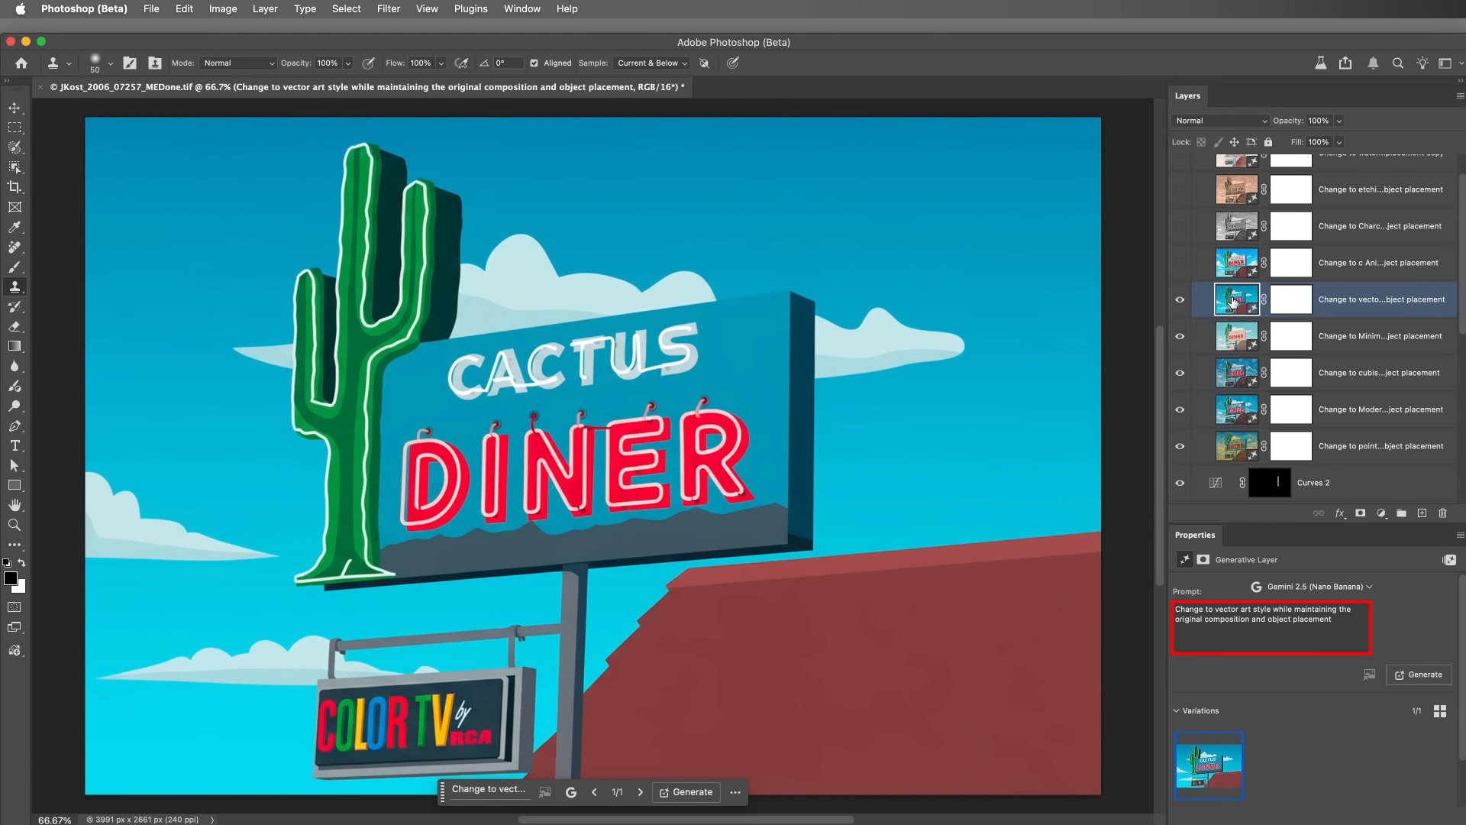
# - Show the anime, charcoal pencil, etching and watercolor style layers, selecting each to review its prompt
pyautogui.click(1190, 264)
pyautogui.click(1235, 267)
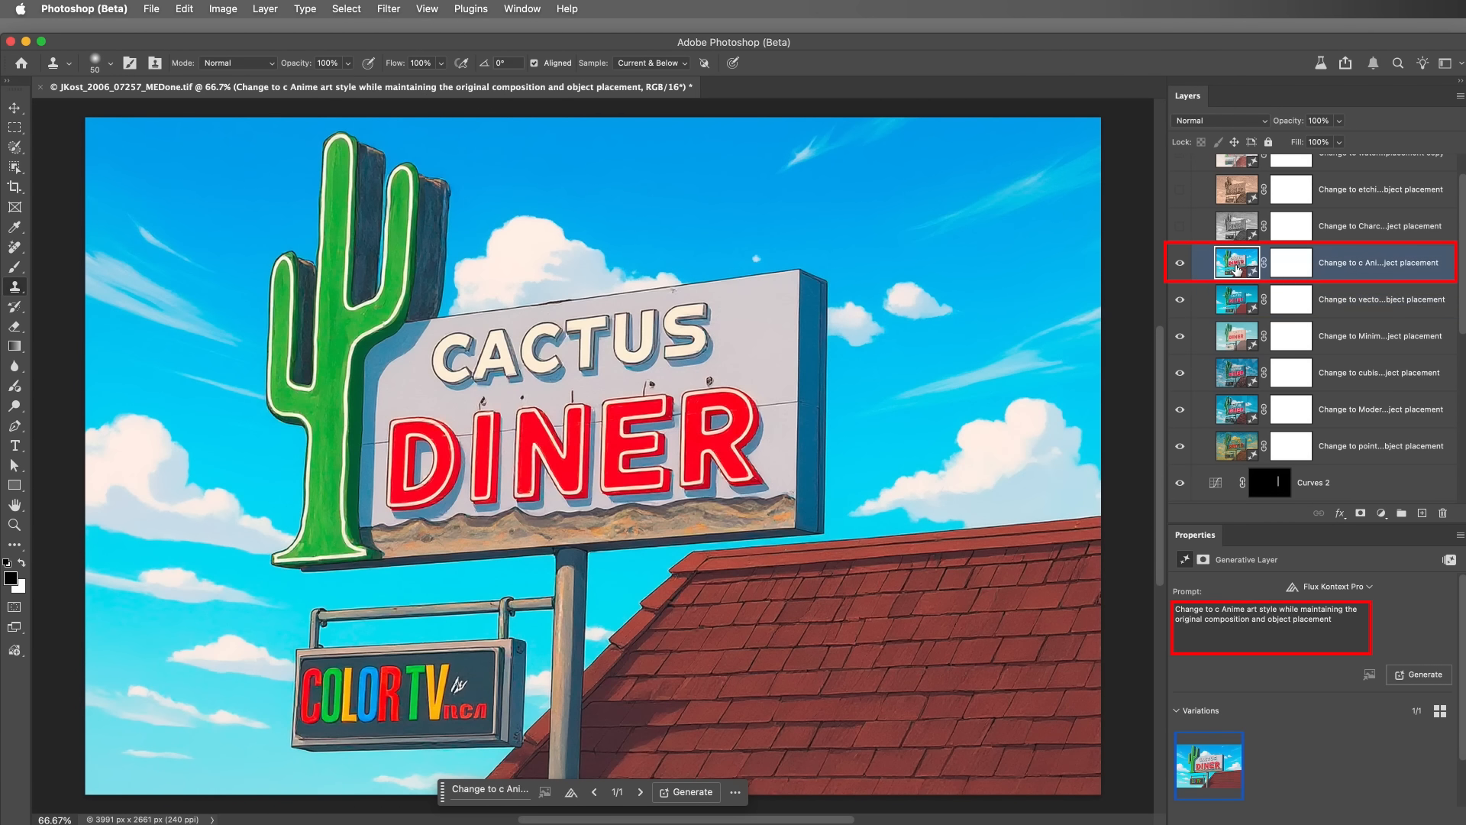
pyautogui.click(1179, 227)
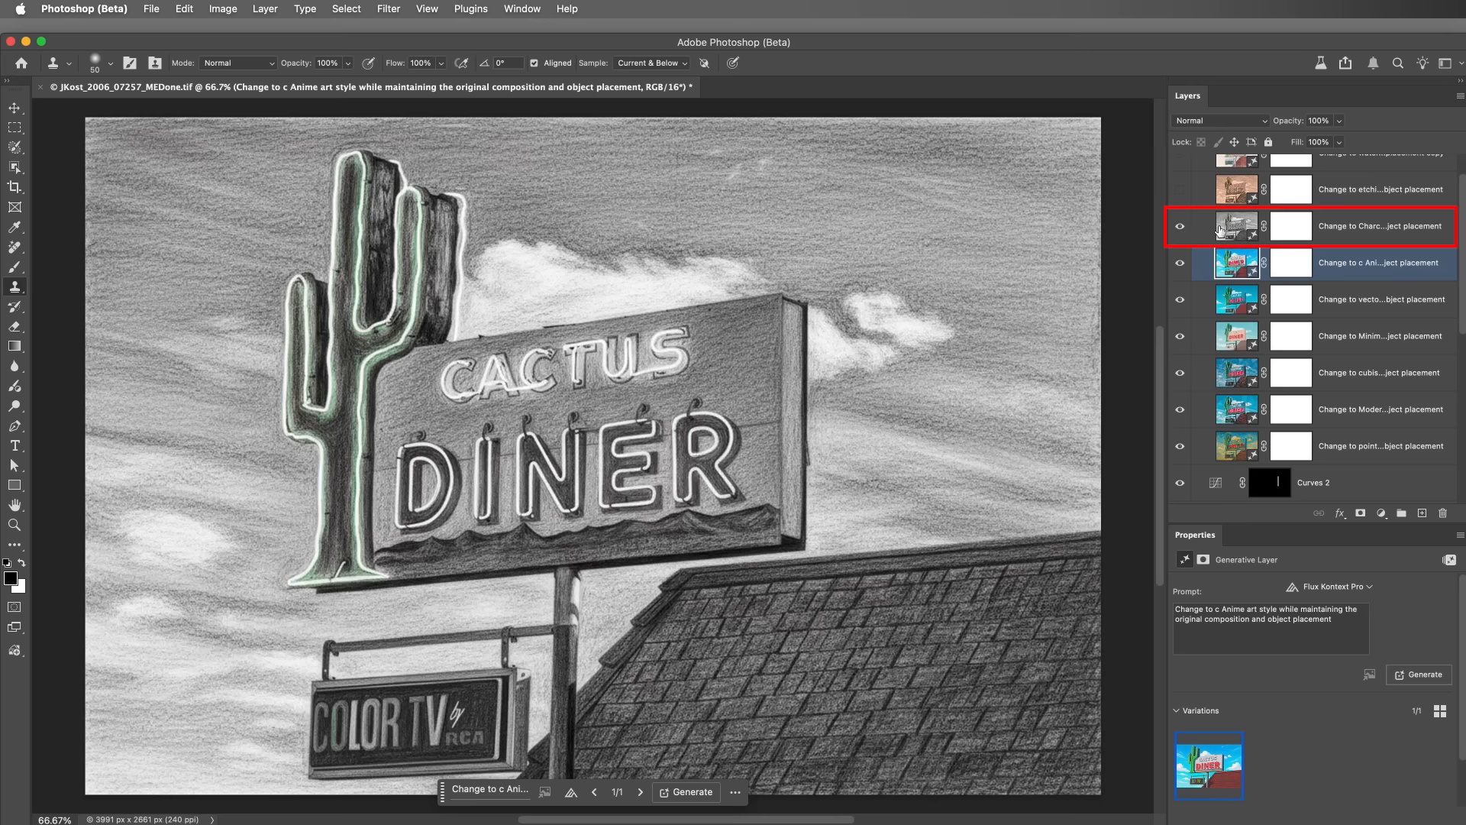
pyautogui.click(1238, 229)
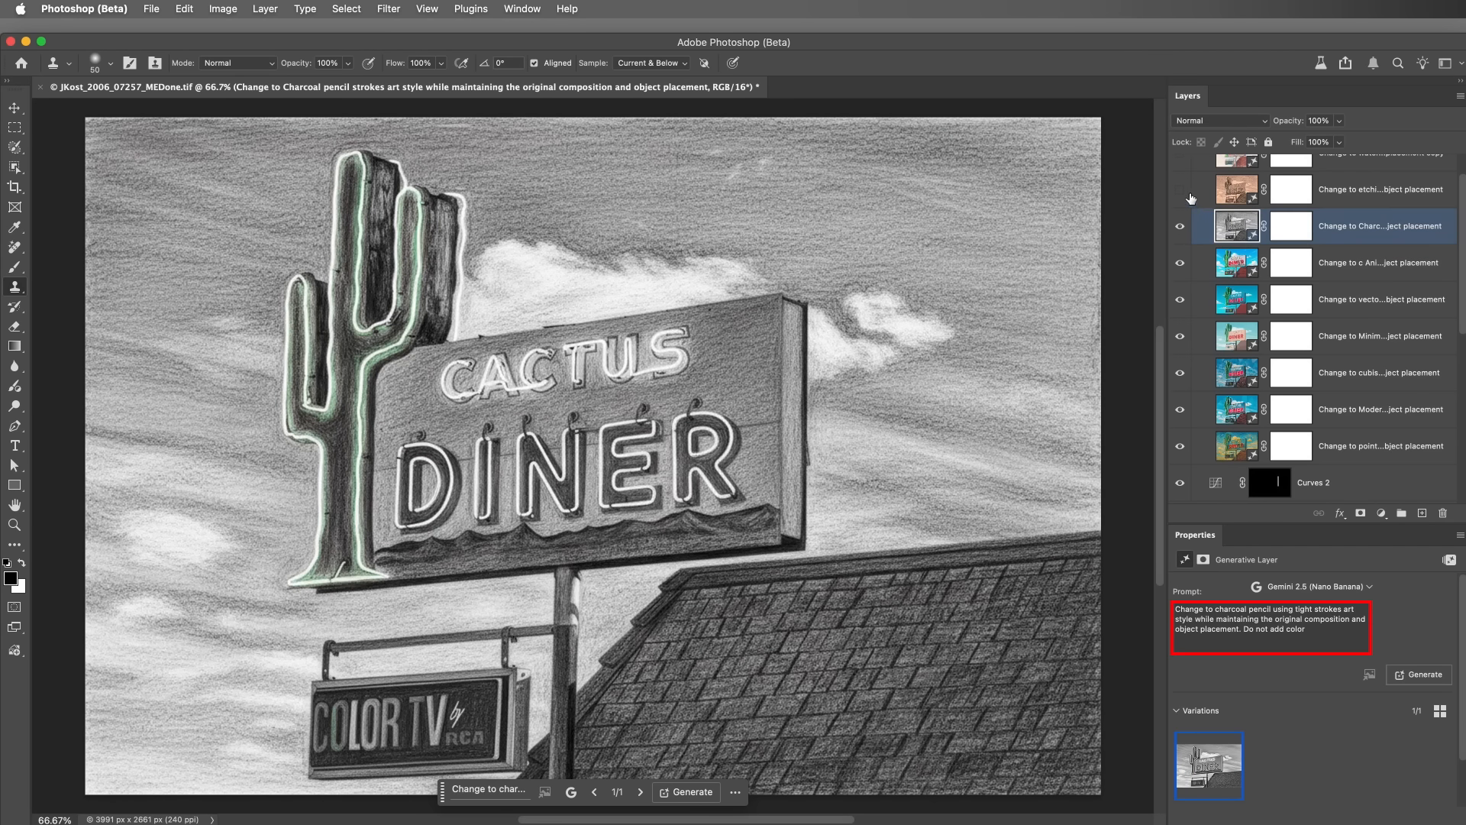
pyautogui.click(1180, 190)
pyautogui.click(1235, 197)
pyautogui.scroll(1, 1235, 197)
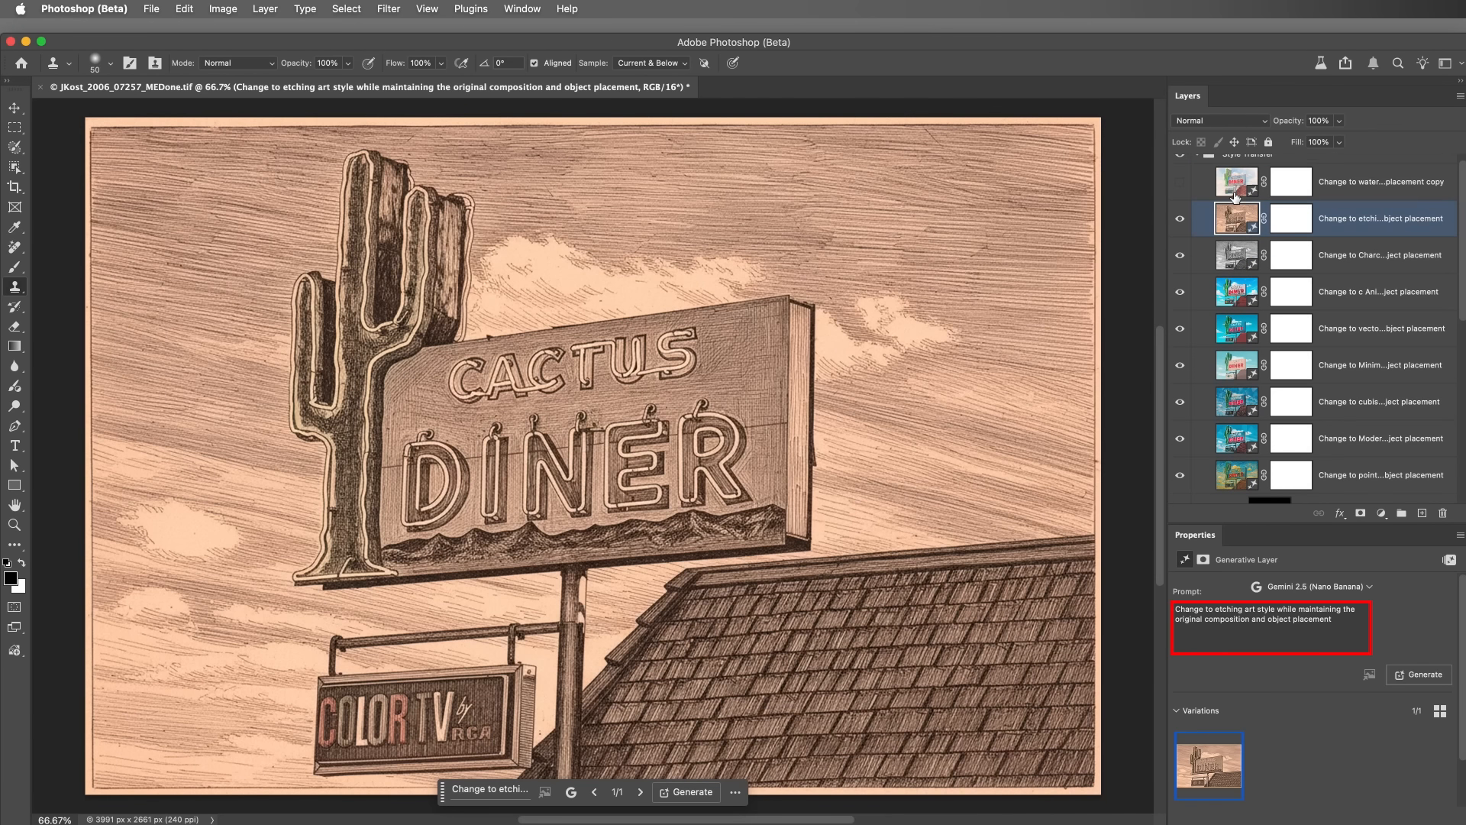
pyautogui.click(1182, 182)
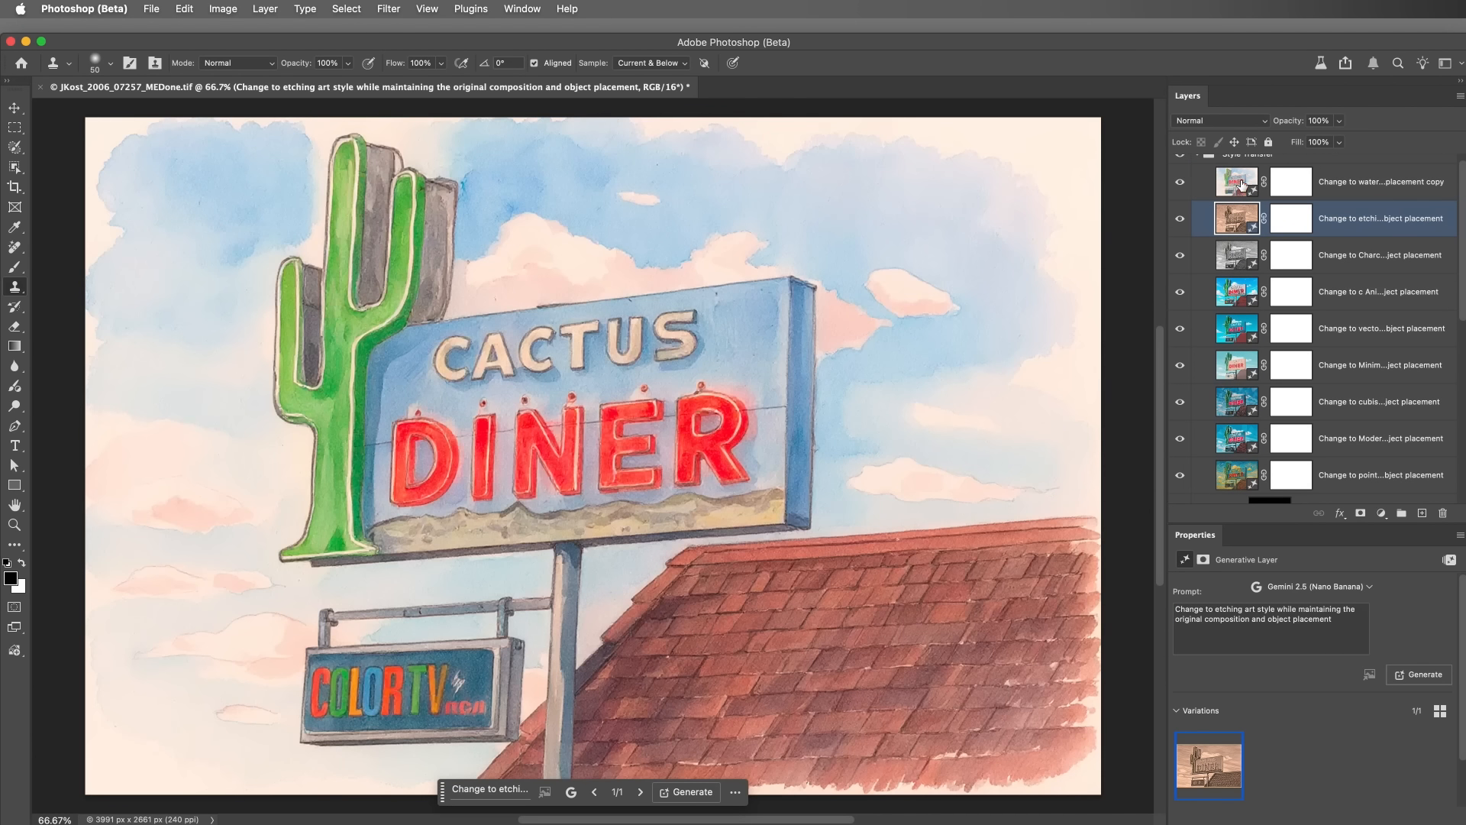
pyautogui.click(1239, 186)
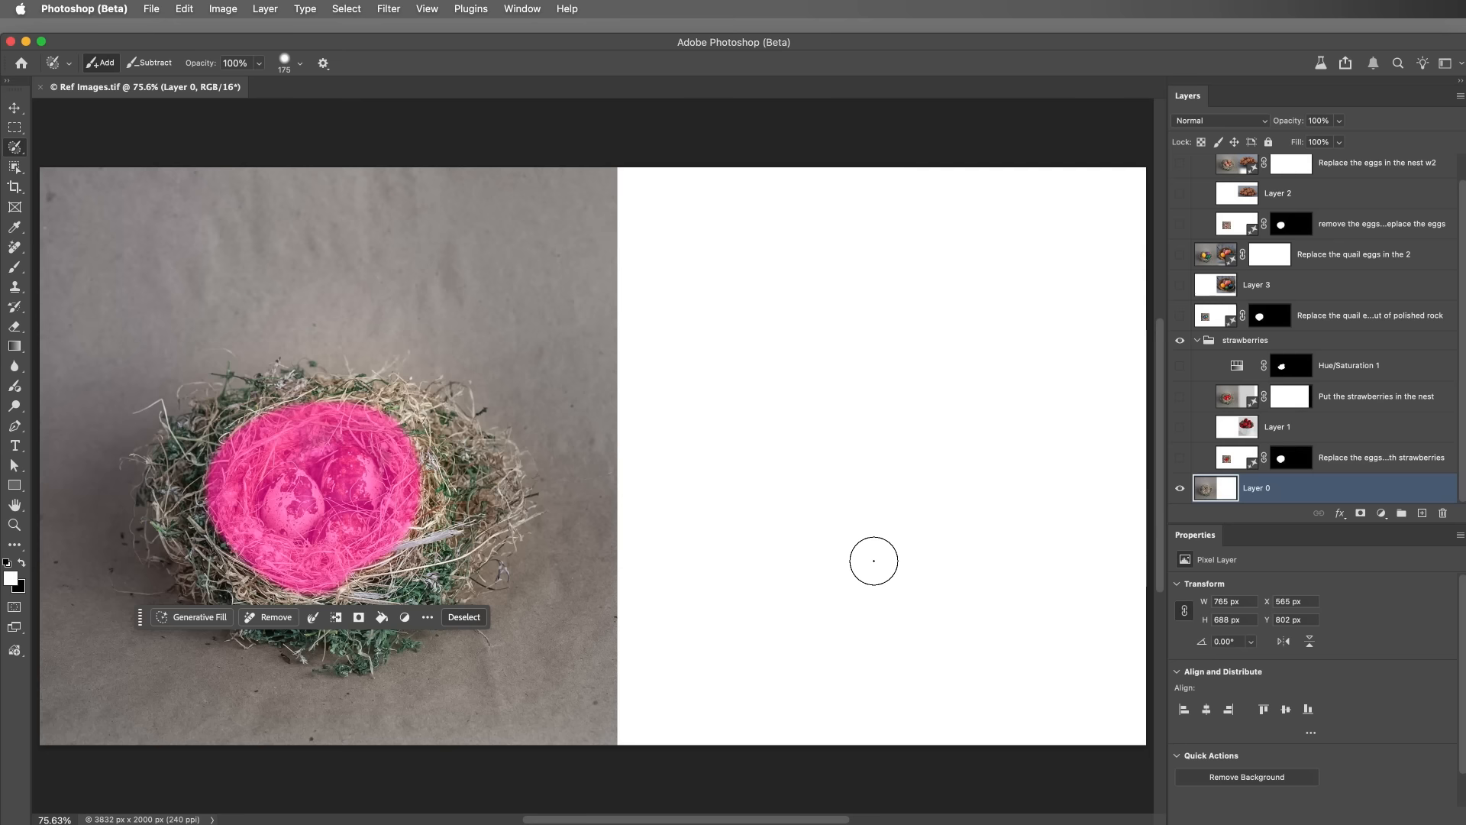
# - Preview the masked strawberry replacement layer and hide it, show the Layer 1 strawberry bowl, and review the "Put the strawberries in the nest" layer's prompt
pyautogui.press('v')
pyautogui.click(1180, 458)
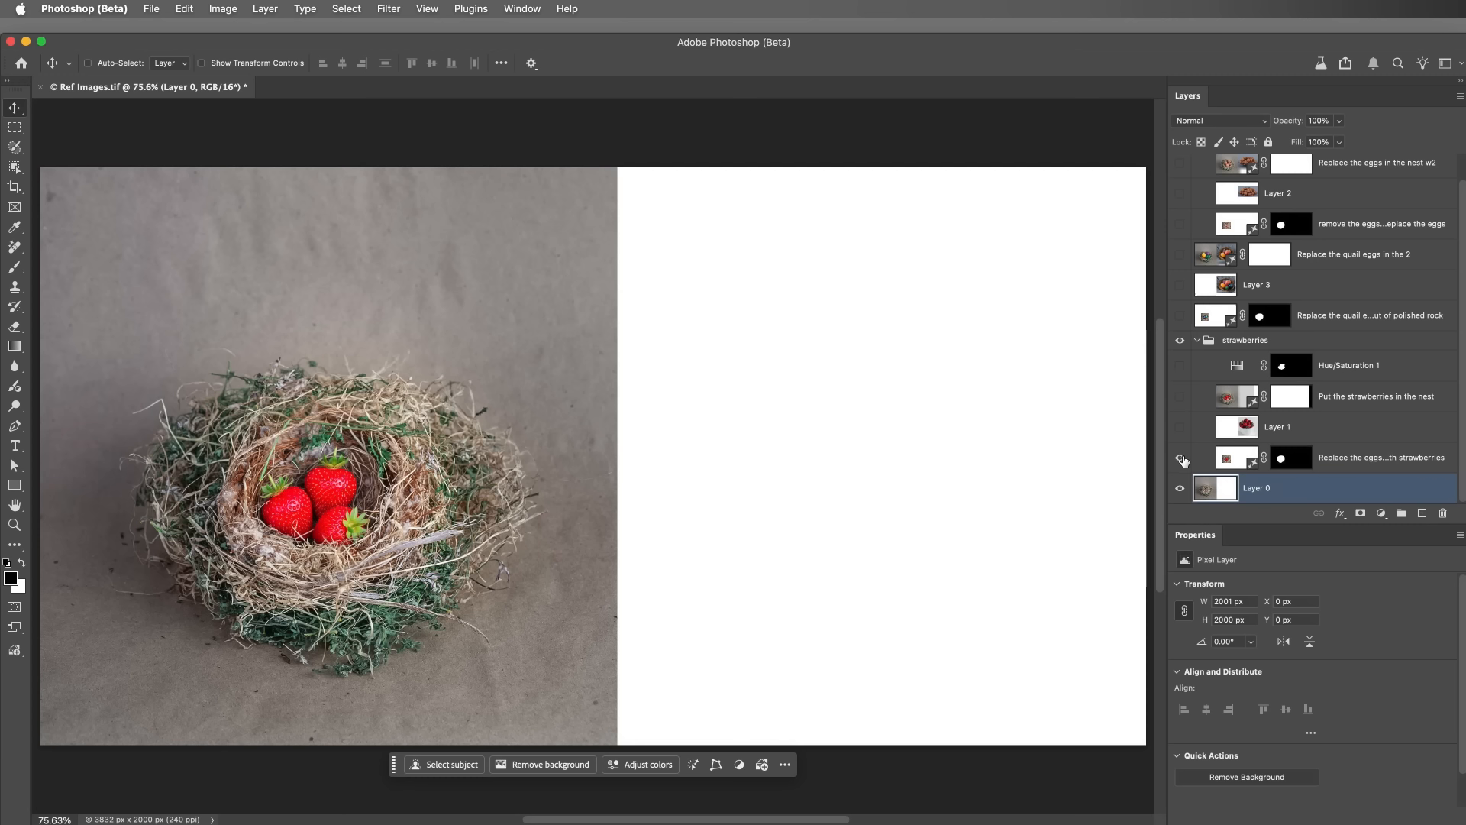
pyautogui.click(1181, 459)
pyautogui.click(1180, 429)
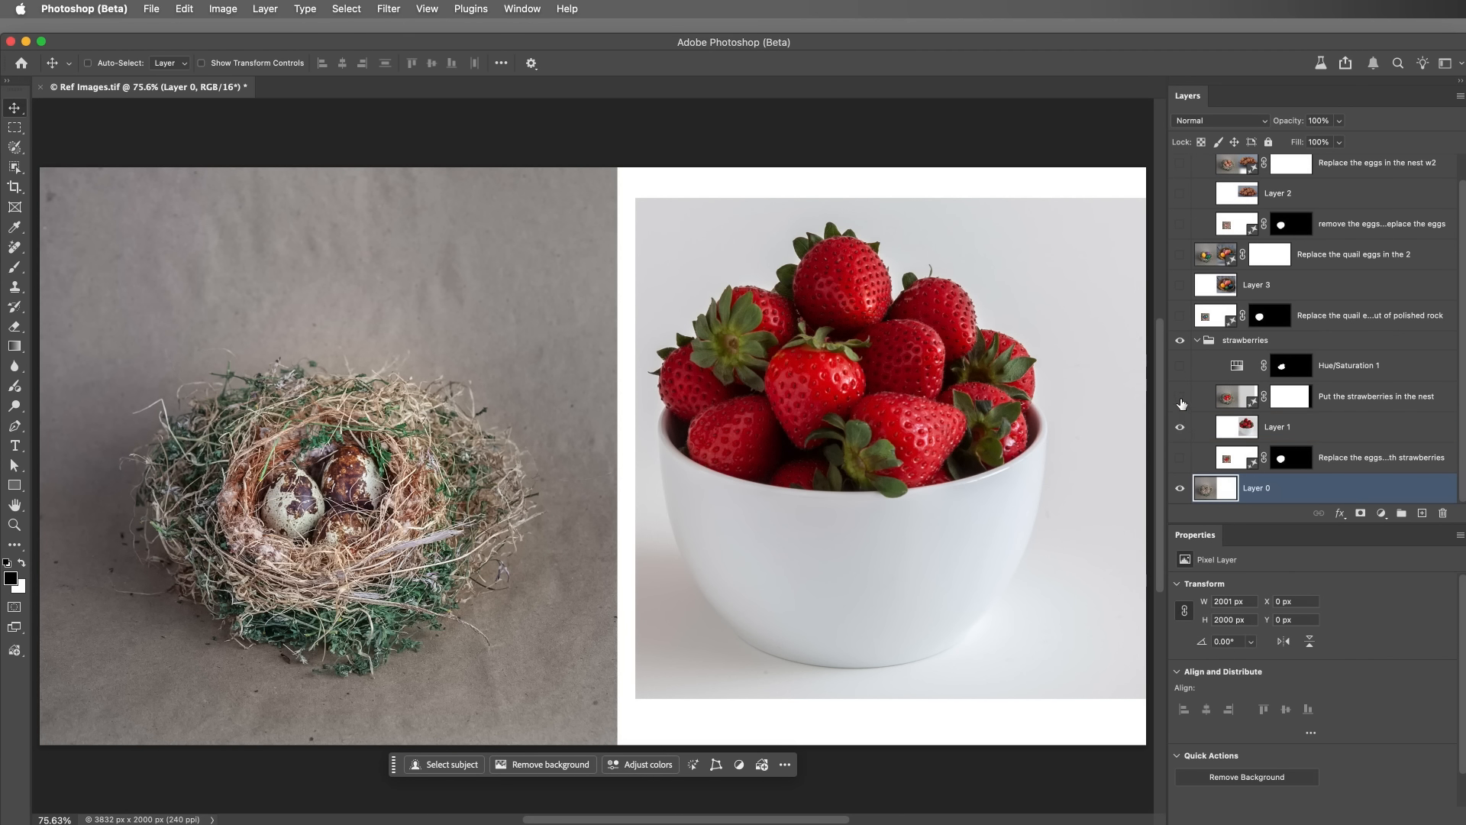
pyautogui.click(1182, 401)
pyautogui.click(1226, 399)
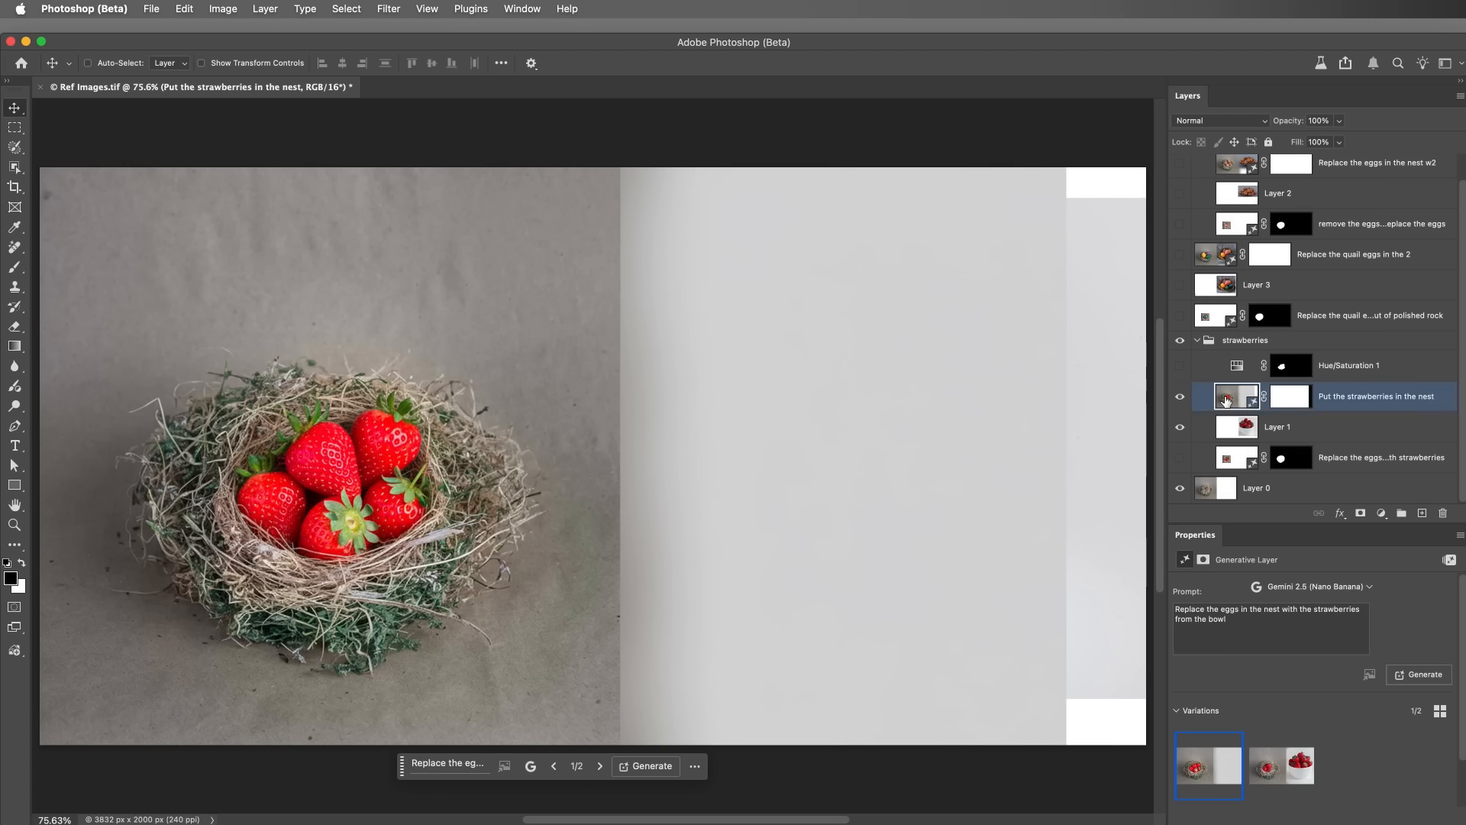
# - Show the Hue/Saturation 1 layer, review its settings, and hide it together with the strawberry result and Layer 1
pyautogui.click(1180, 368)
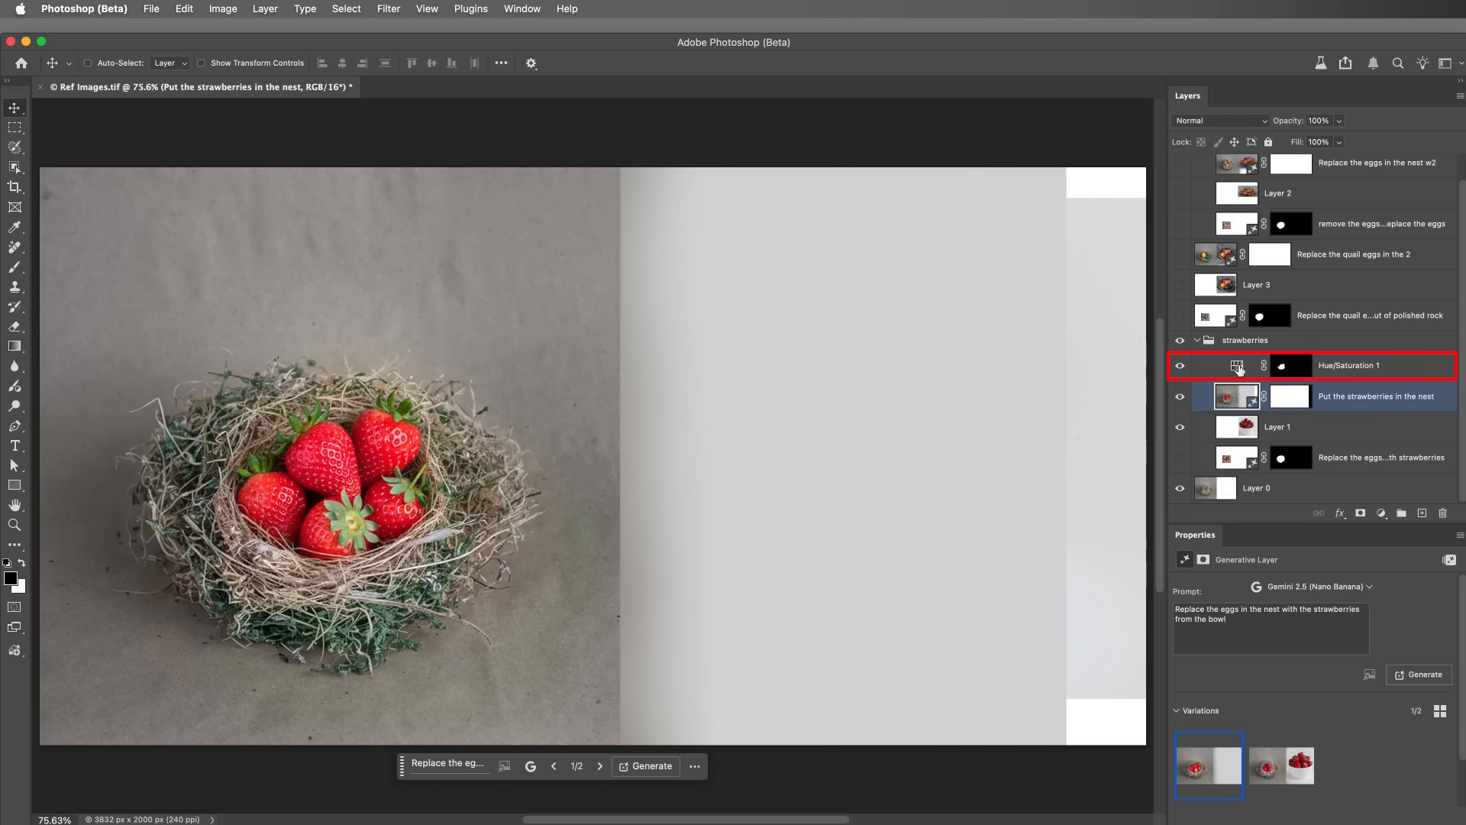
pyautogui.click(1239, 368)
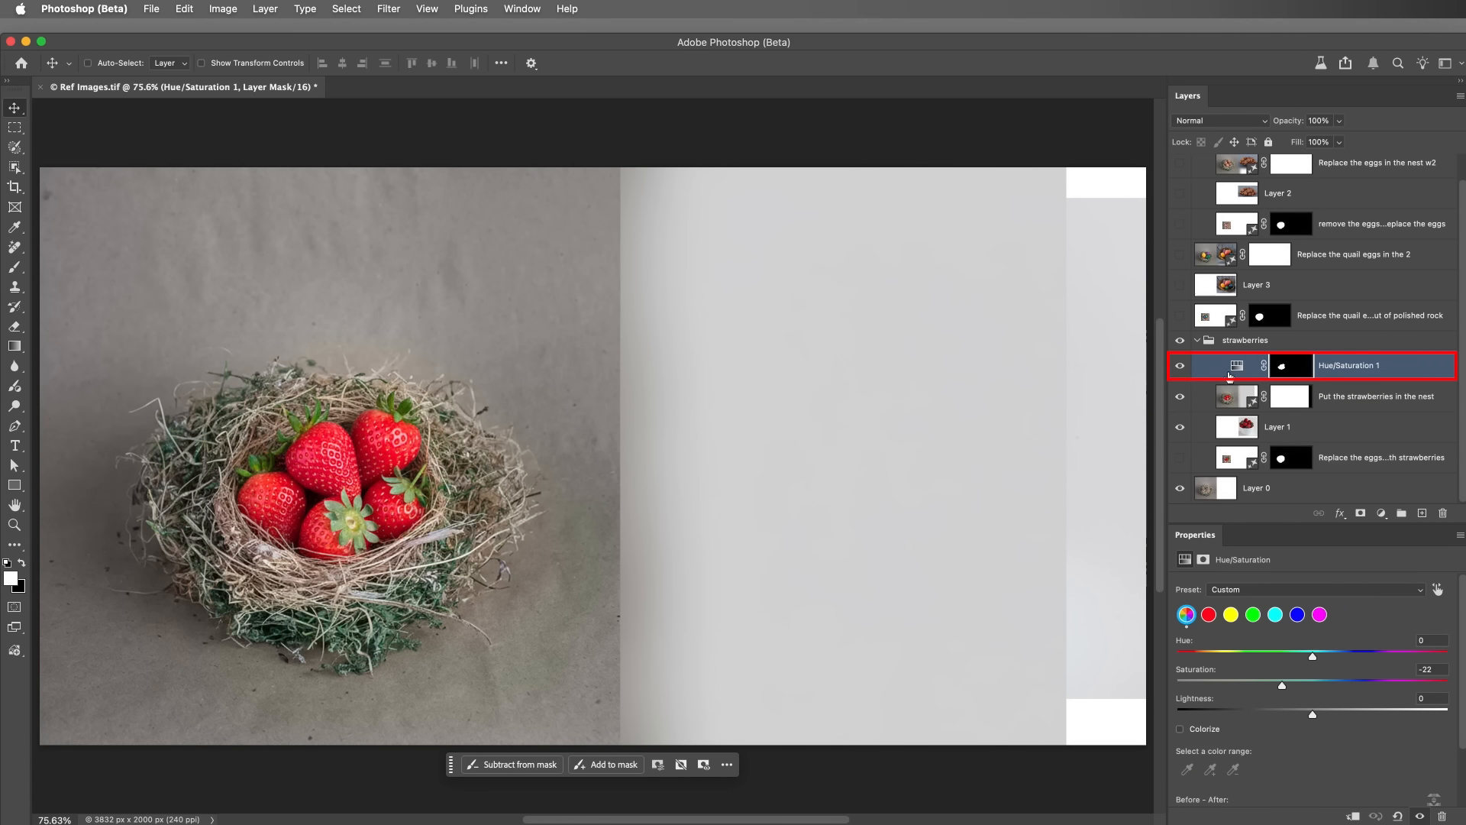
pyautogui.moveTo(1180, 366); pyautogui.dragTo(1182, 426)
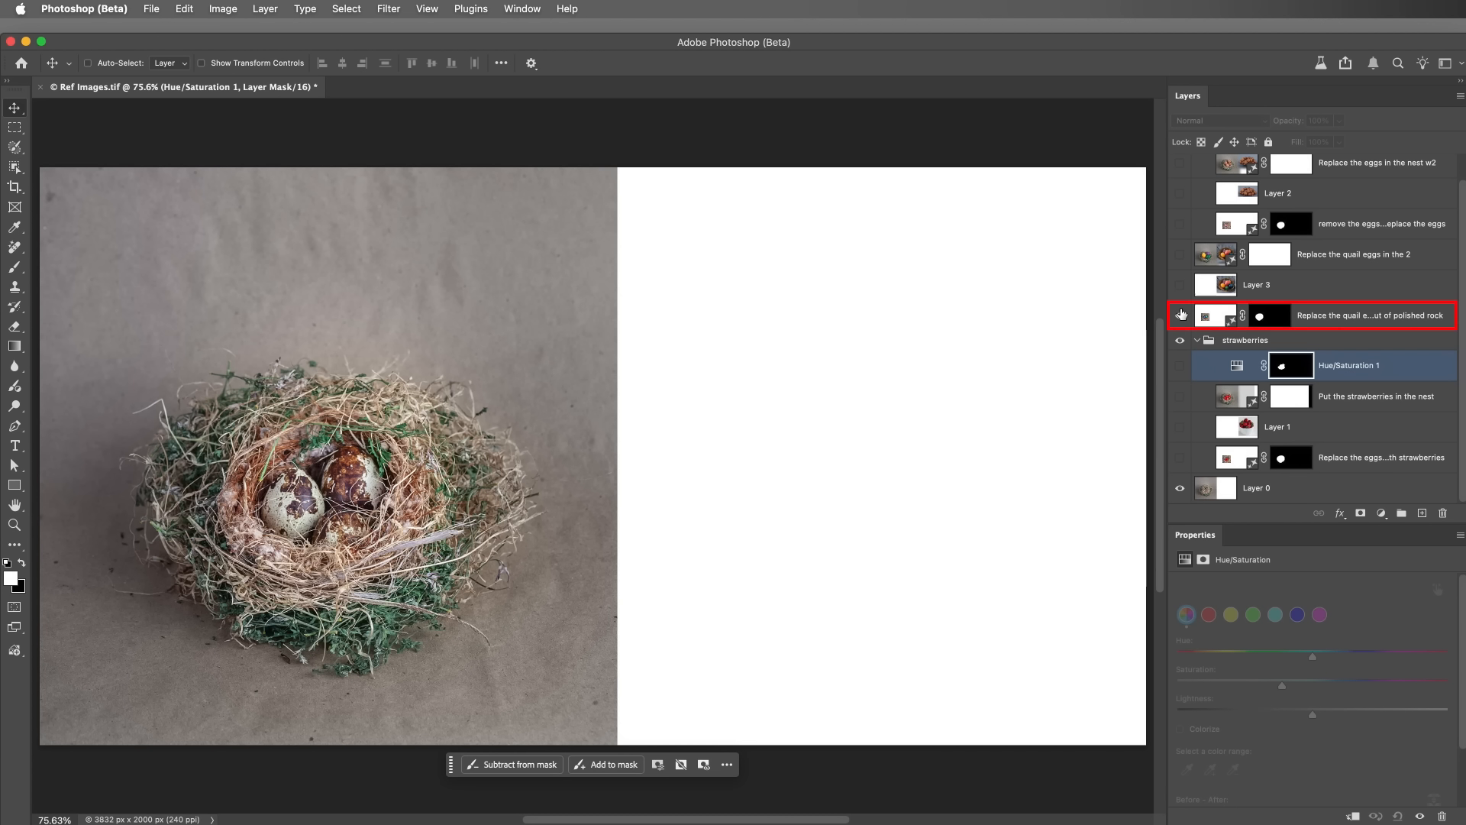
# - Preview the polished rock eggs layer and hide it, show the Layer 3 reference, and show and select the "Replace the quail eggs in the 2" layer
pyautogui.click(1181, 315)
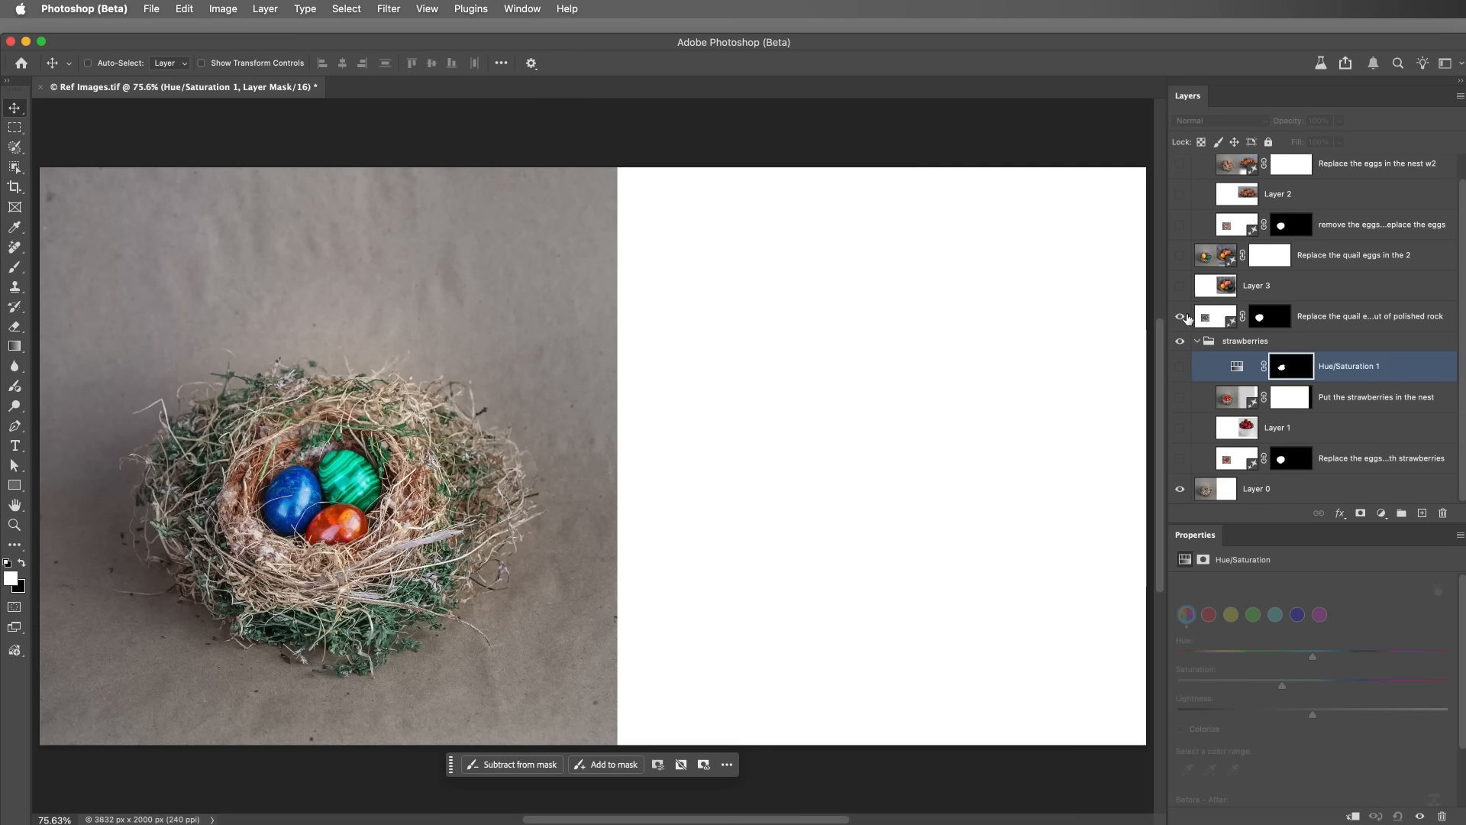
pyautogui.scroll(2, 1186, 321)
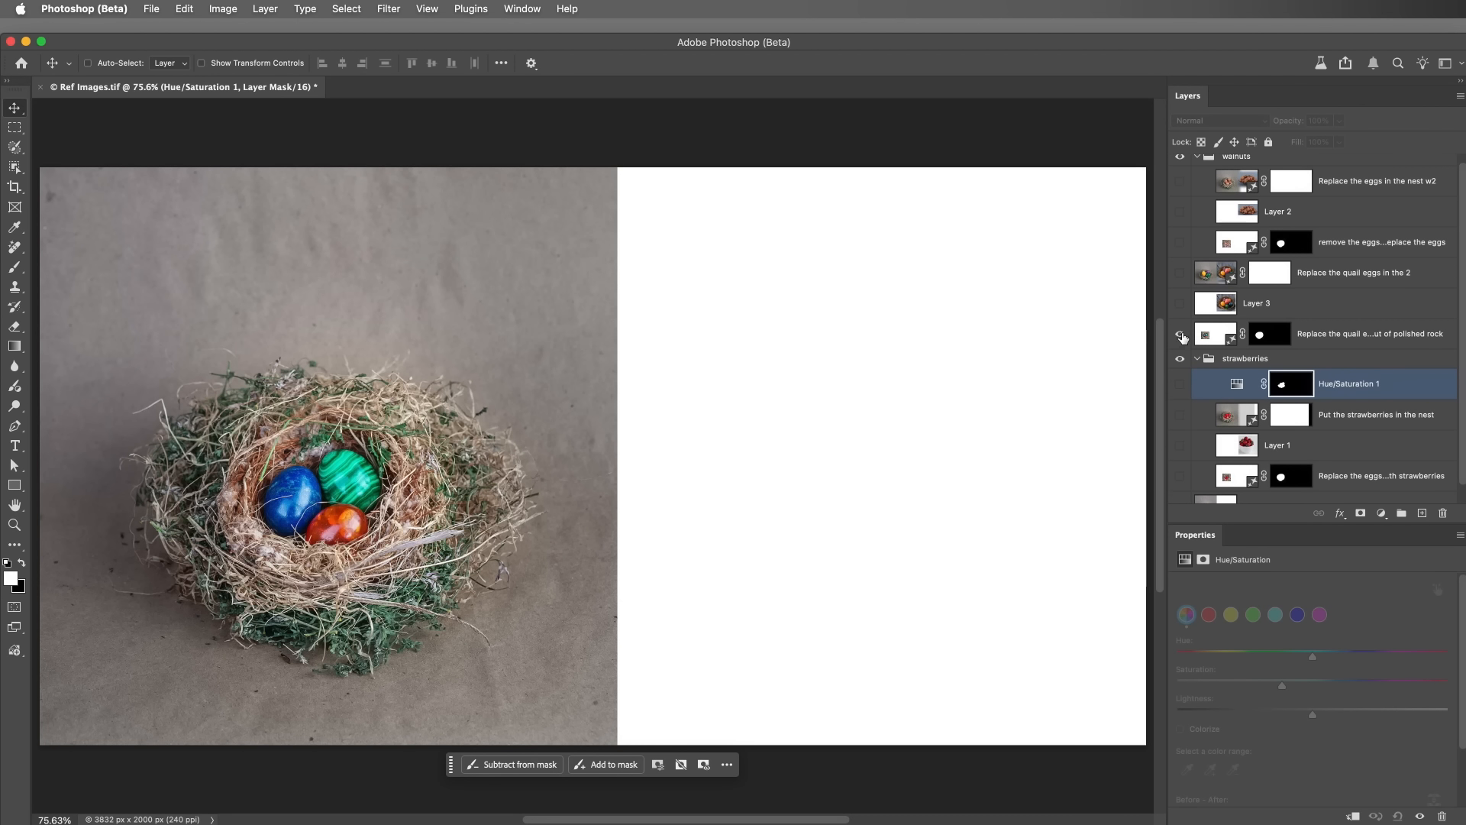
pyautogui.click(1180, 334)
pyautogui.click(1181, 305)
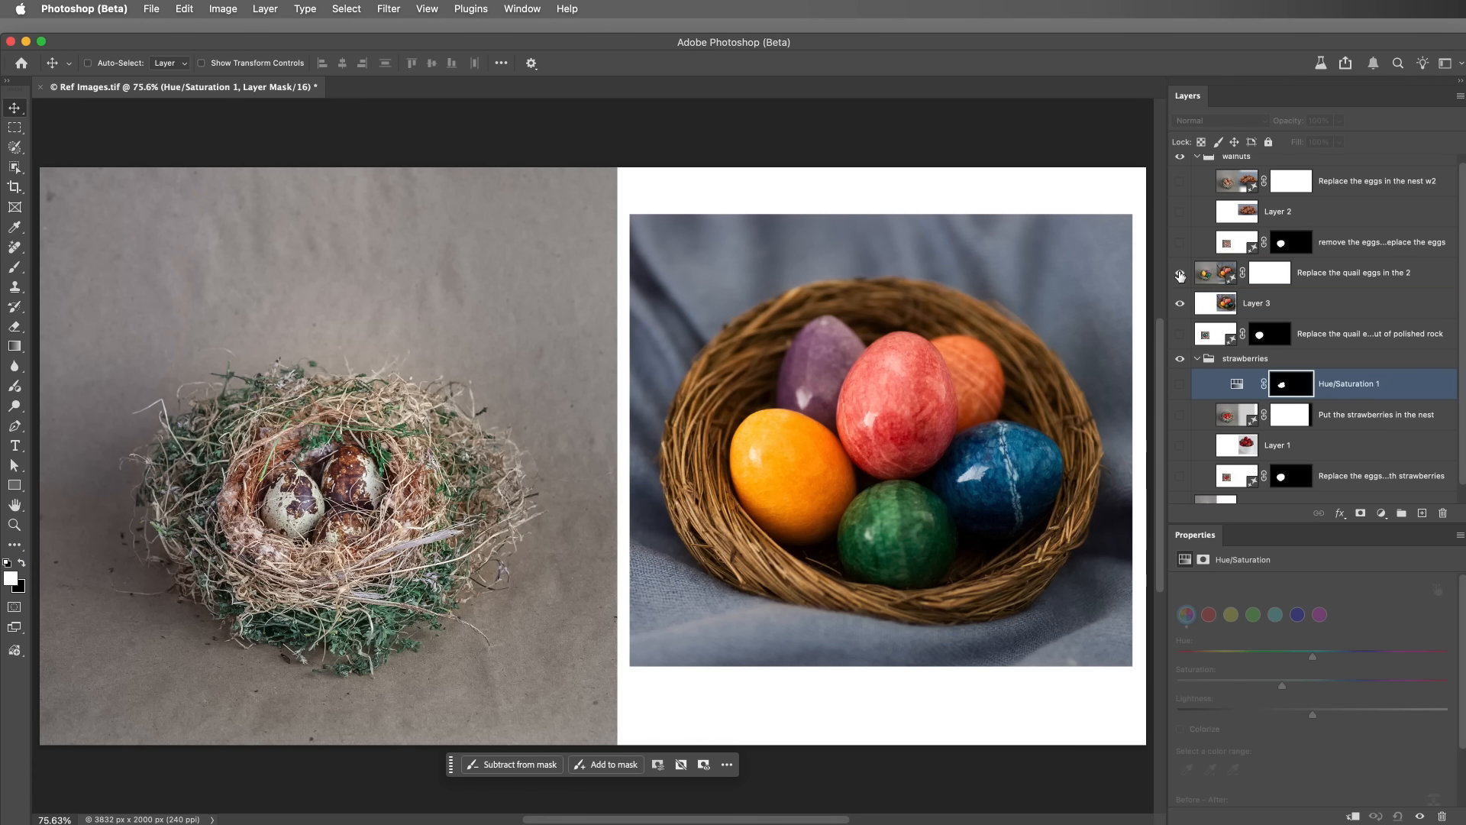
pyautogui.click(1180, 273)
pyautogui.click(1219, 274)
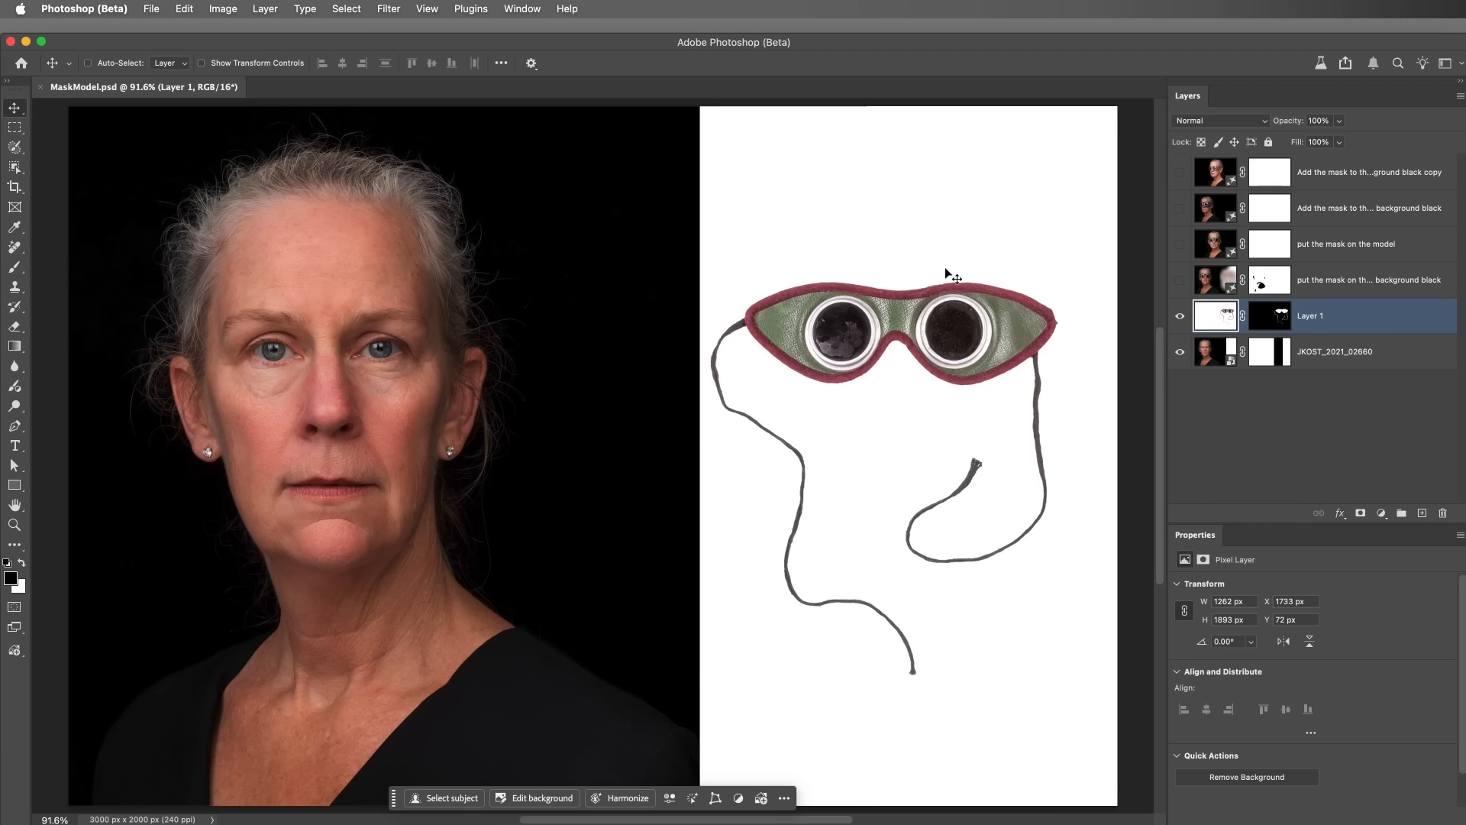
# - Show the two "put the mask on the model" layers and the lower "Add the mask" layer, selecting each to review its prompt and model
pyautogui.click(1179, 281)
pyautogui.click(1197, 275)
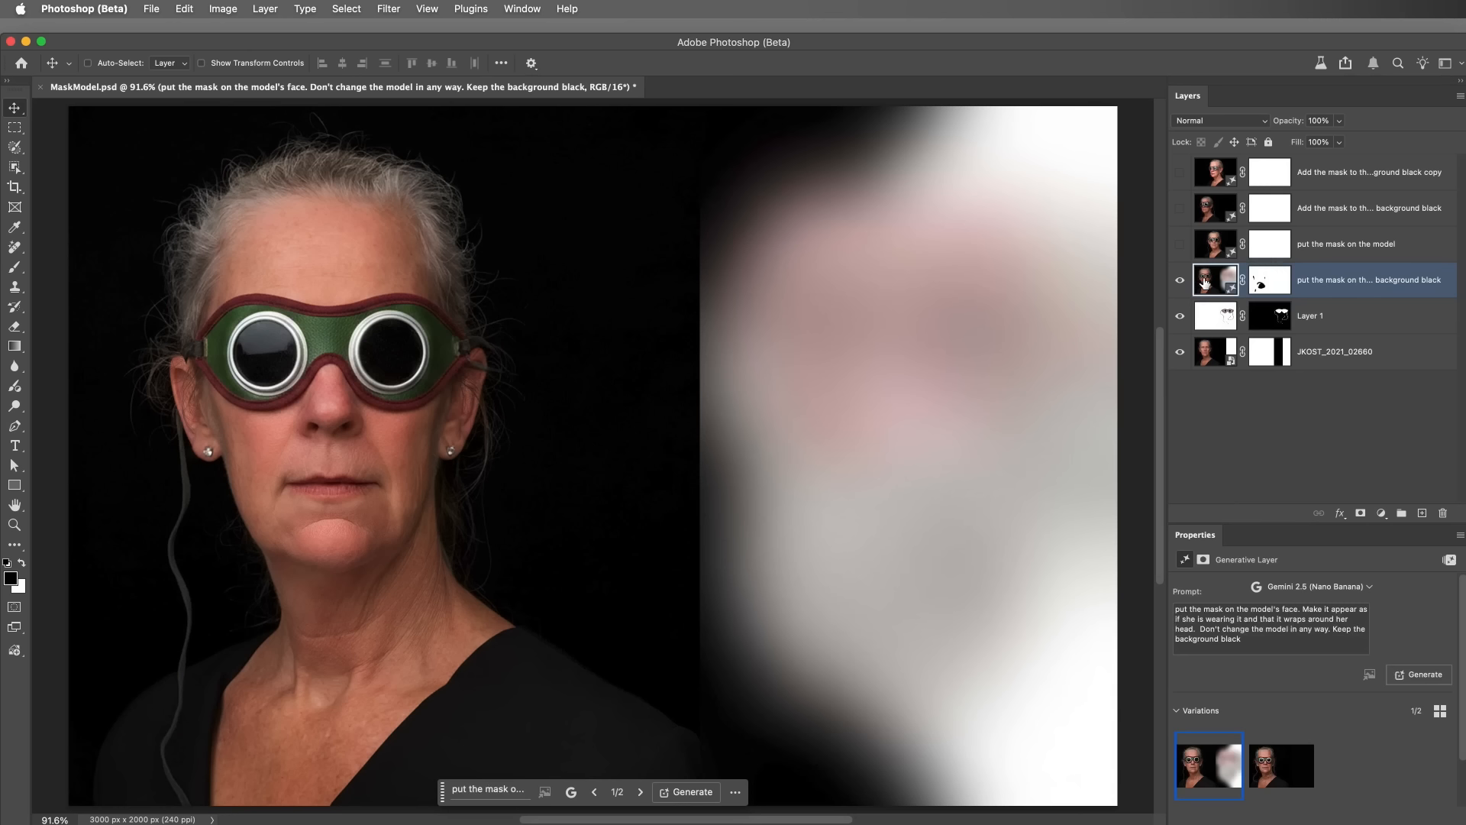
pyautogui.click(1180, 245)
pyautogui.click(1217, 250)
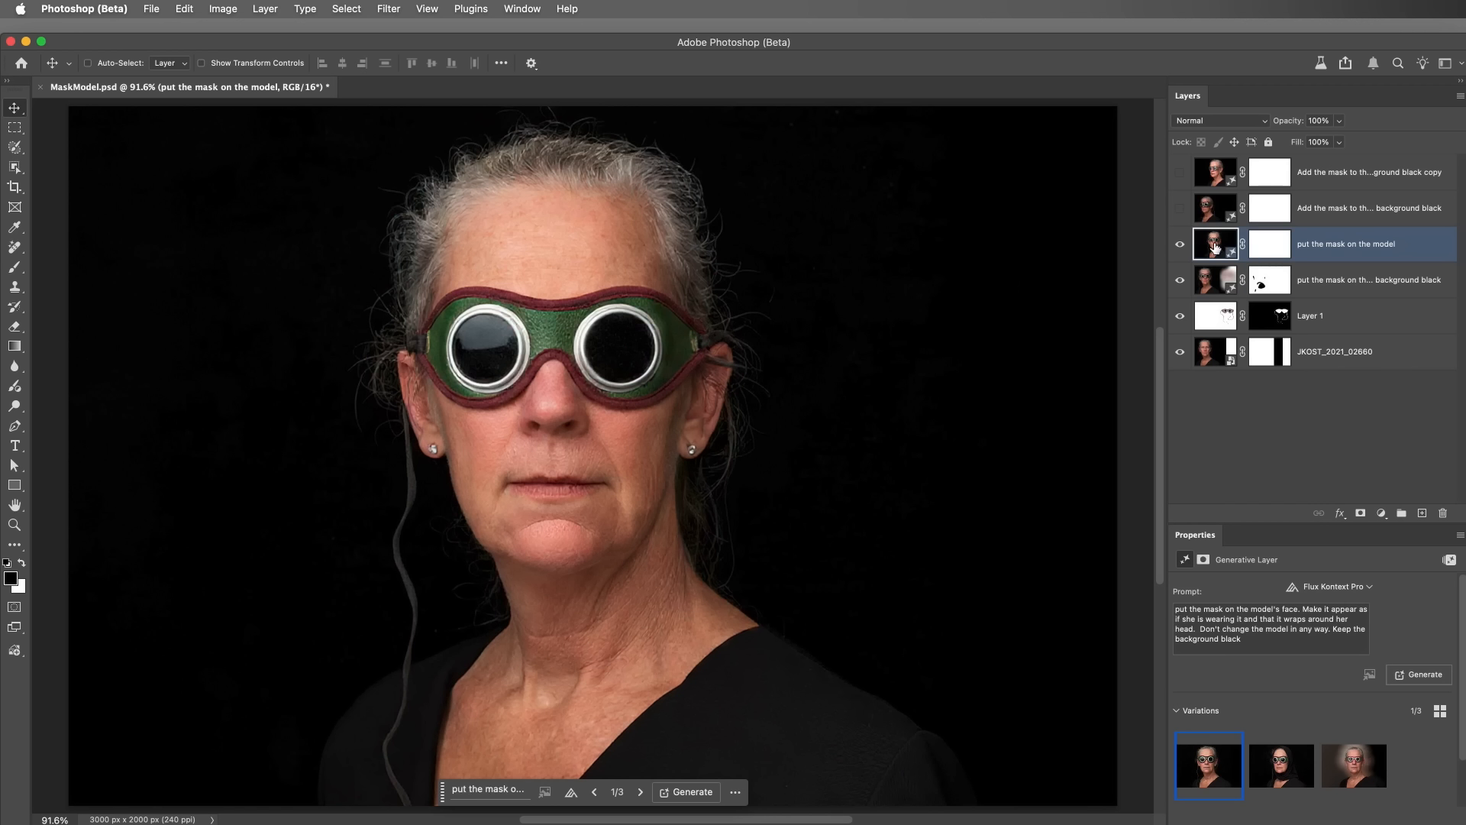
pyautogui.click(1184, 209)
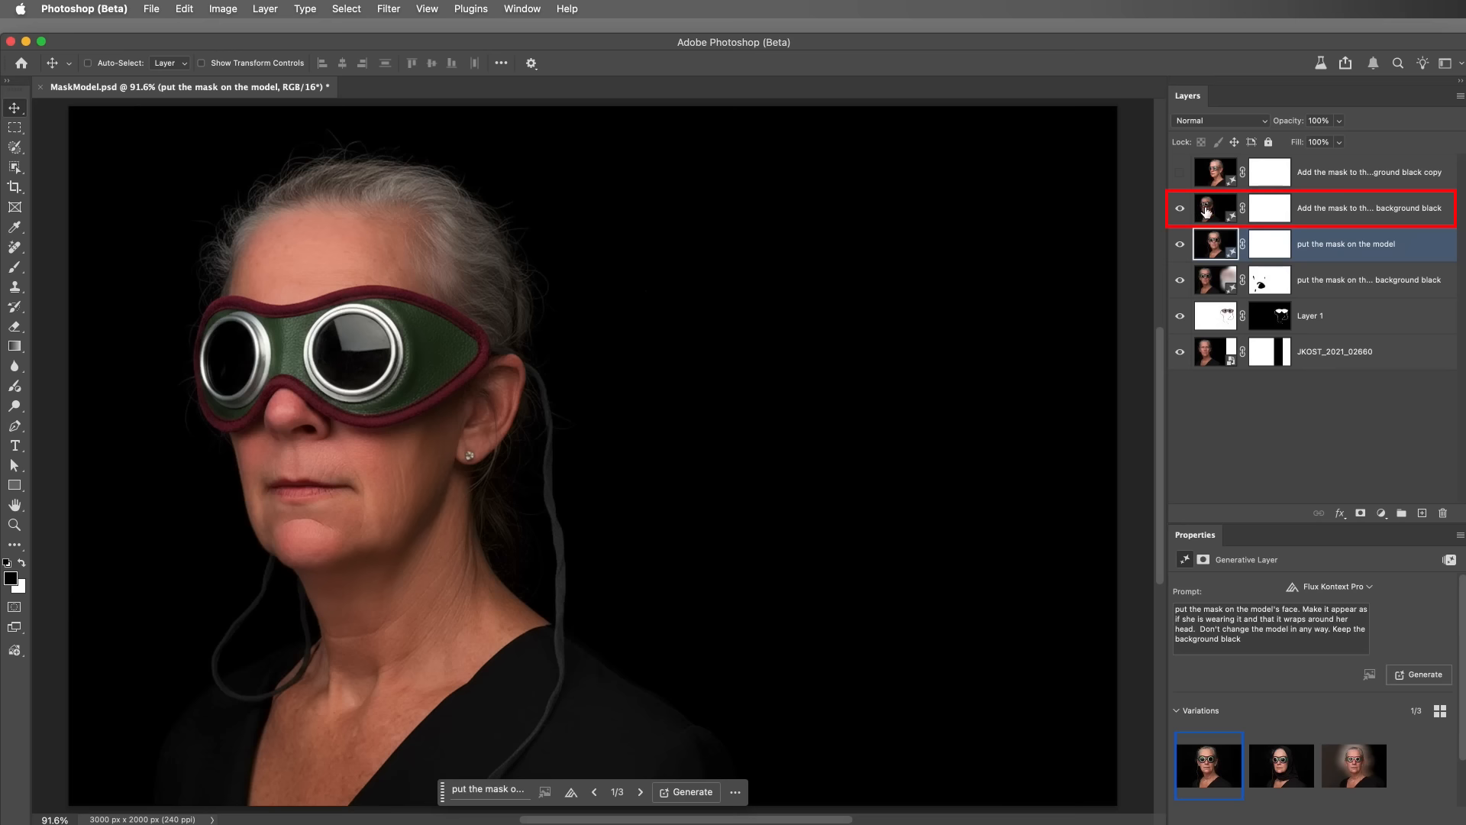
pyautogui.click(1218, 214)
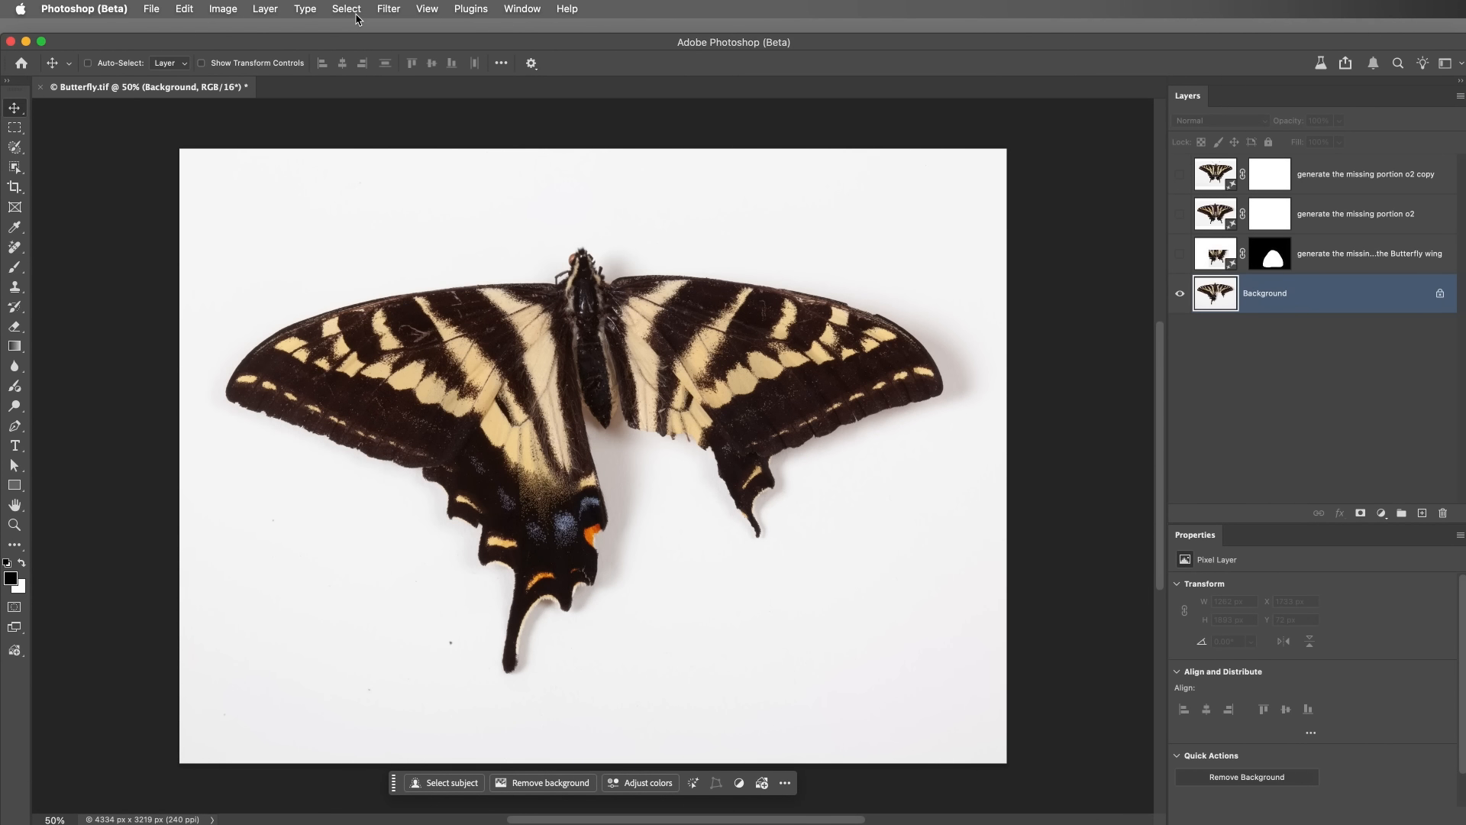
# - Select the entire butterfly image and run Generative Fill with Firefly Image 3 using the prompt "Generate the missing portion of the butterfly's wing"
pyautogui.click(357, 11)
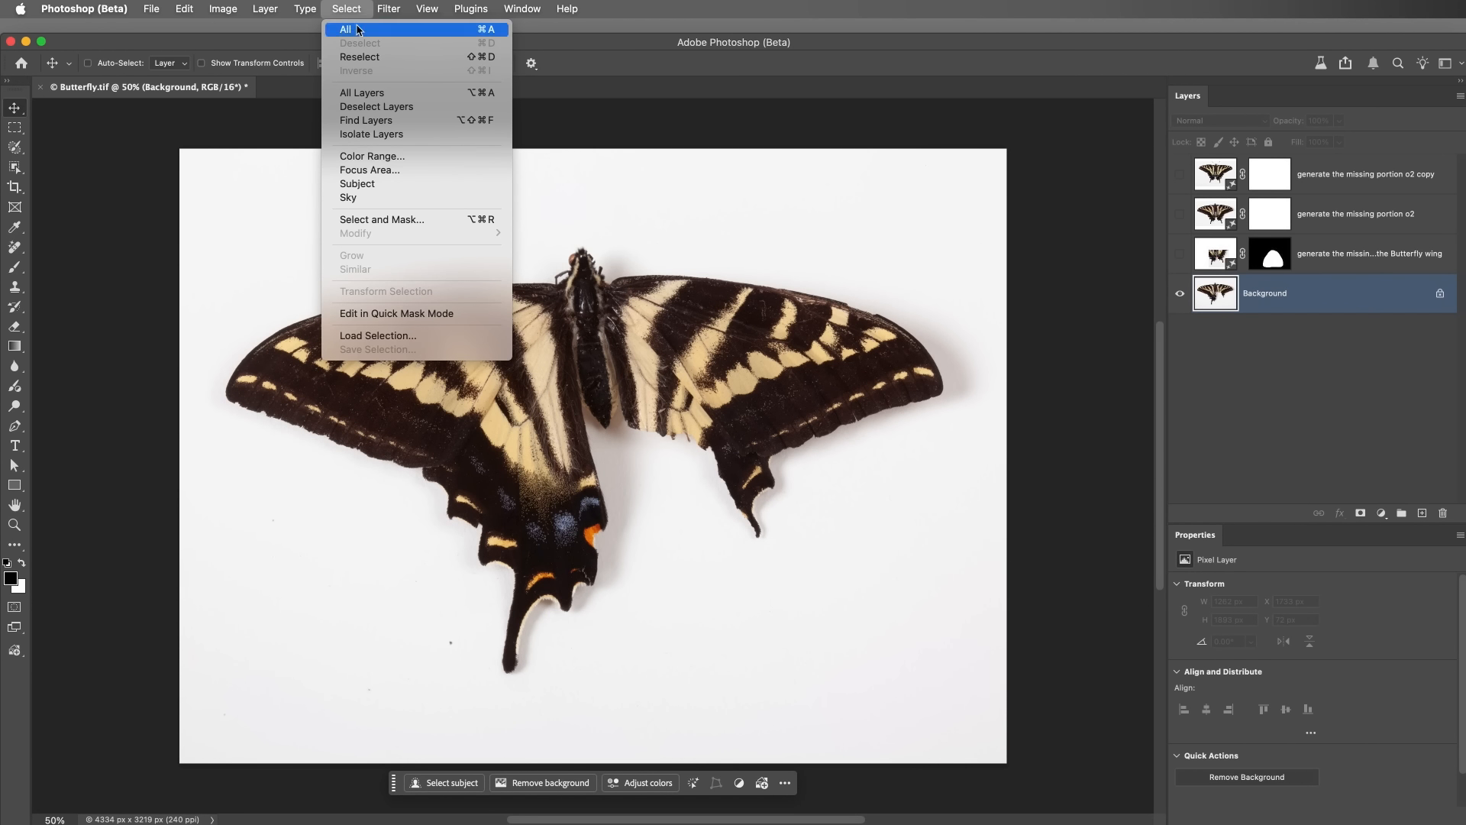
pyautogui.click(358, 30)
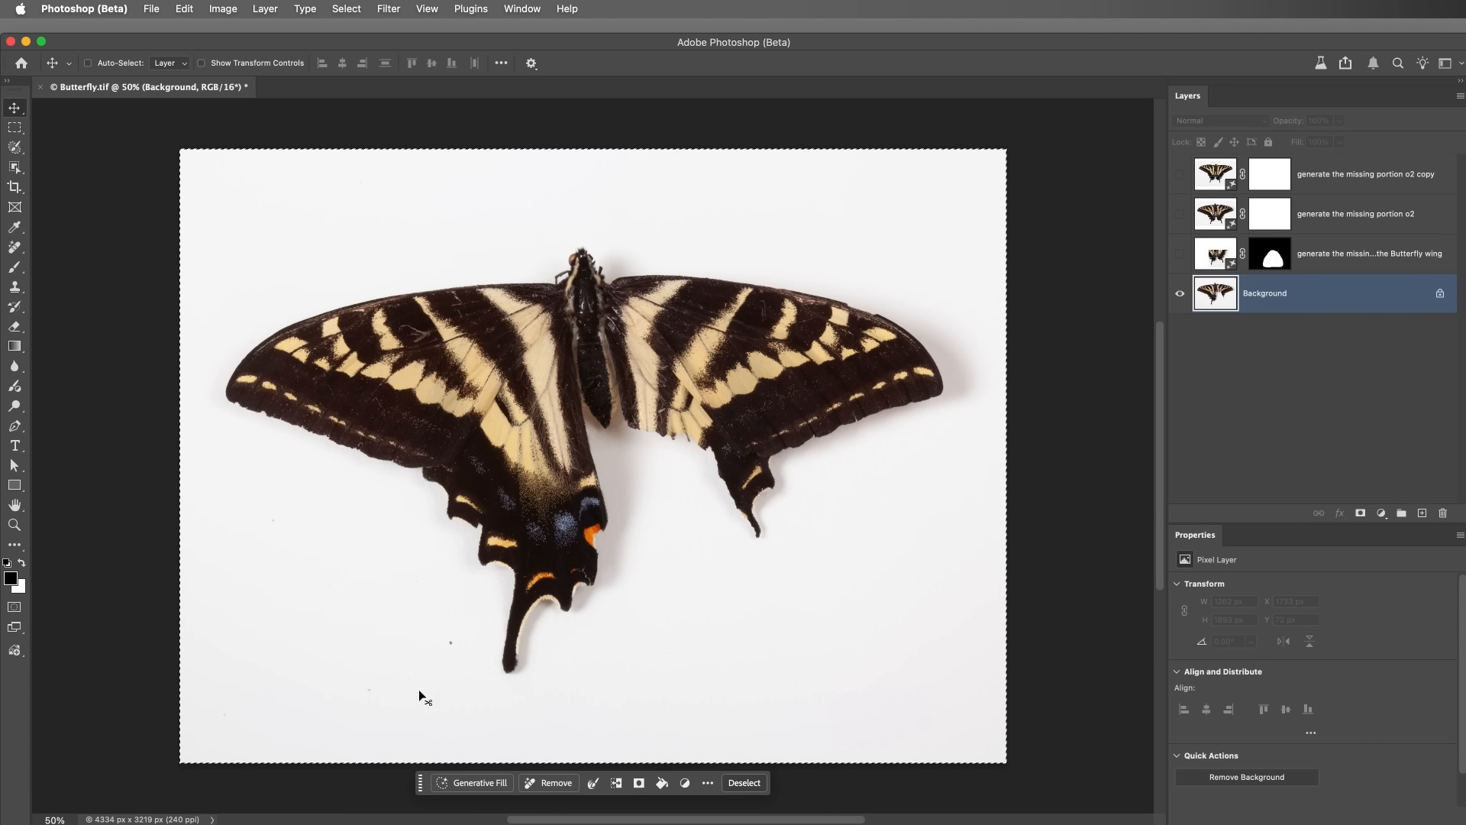
pyautogui.click(450, 782)
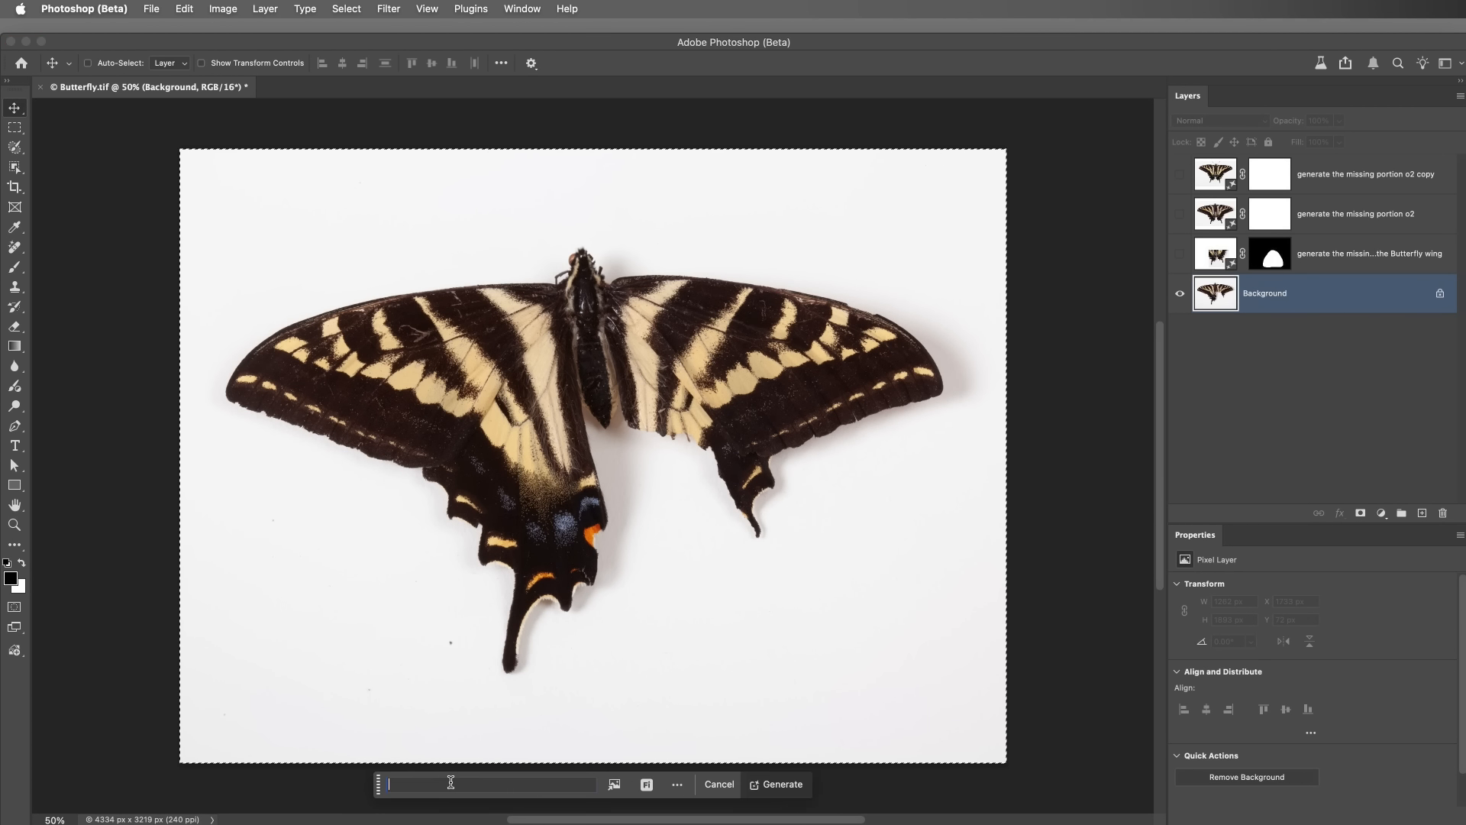
pyautogui.write("Generate the missing portion of the butterfly's wing")
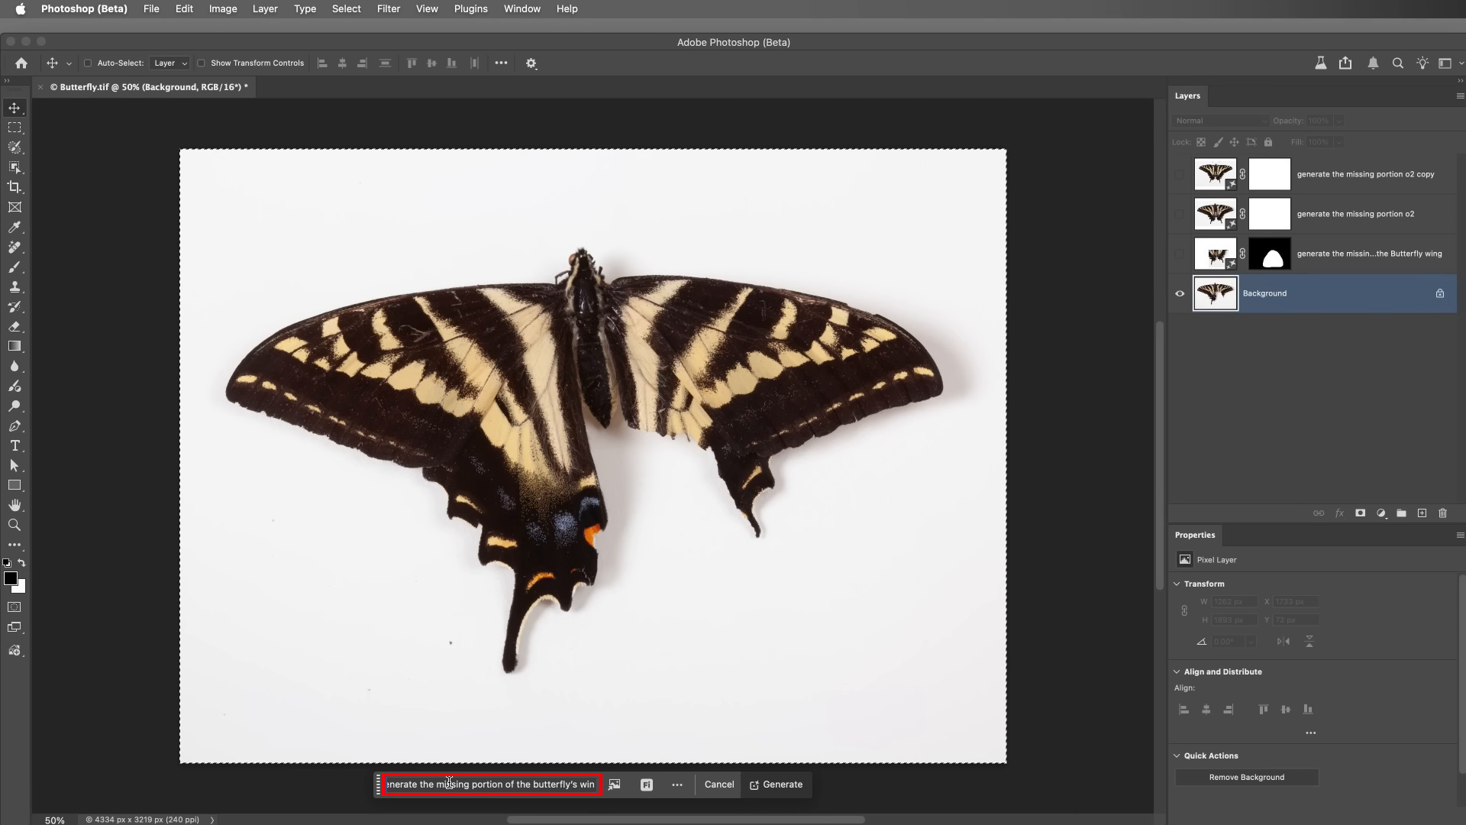
pyautogui.click(646, 785)
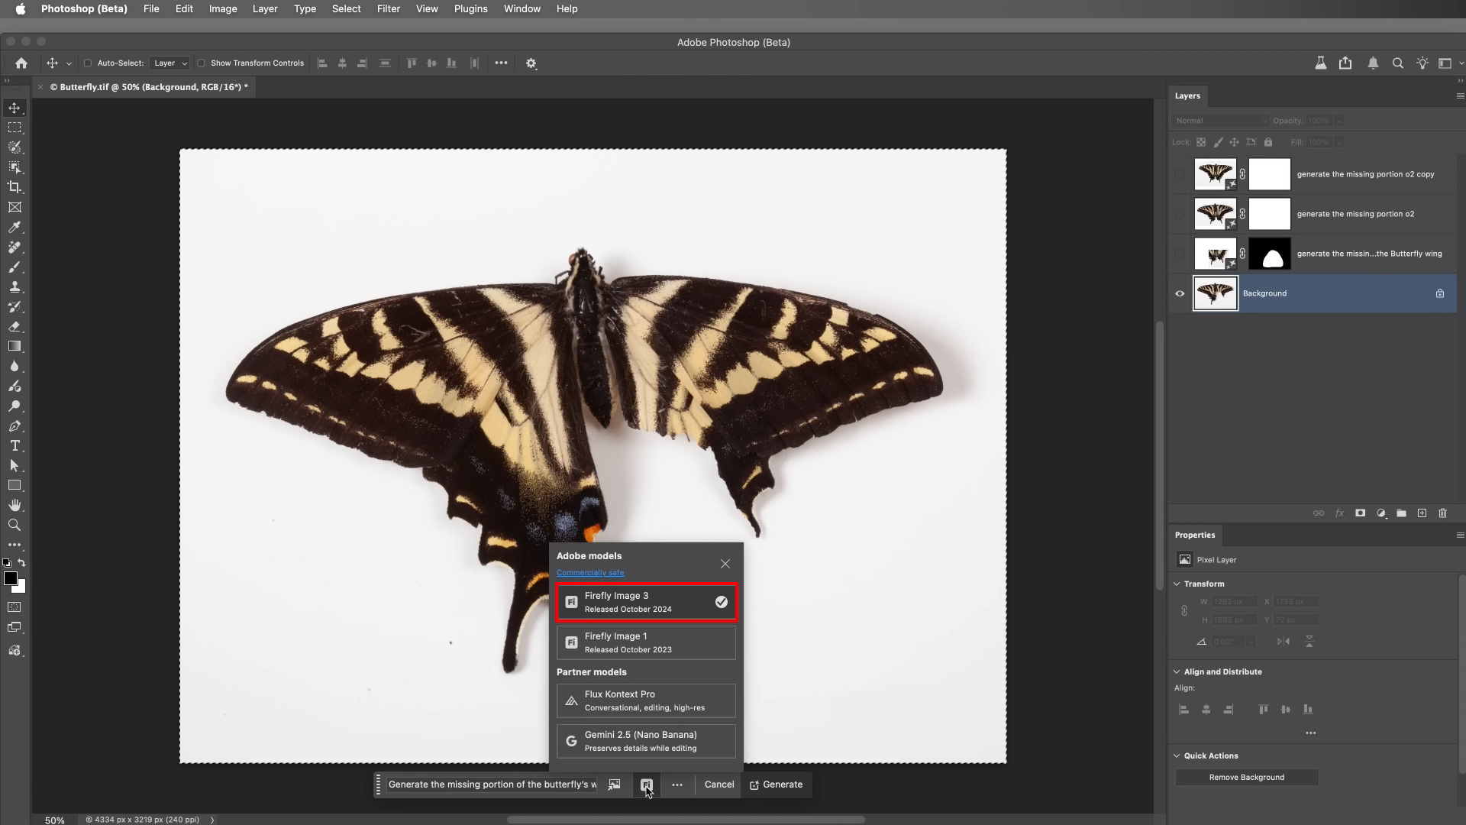
pyautogui.click(647, 787)
pyautogui.click(776, 785)
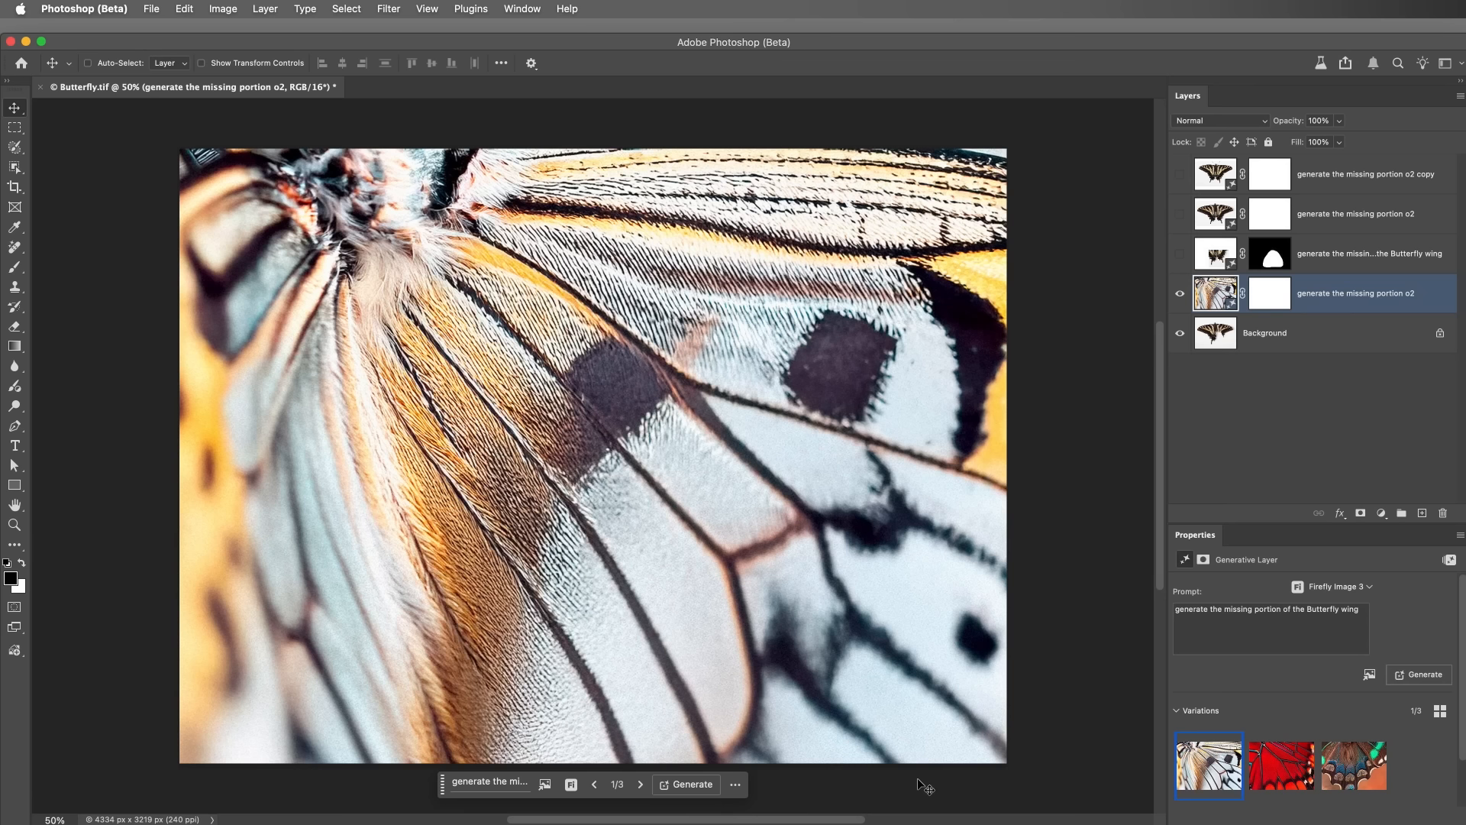
# - Preview the second and third Firefly variations of the full-image wing fill and hide that layer
pyautogui.click(1281, 766)
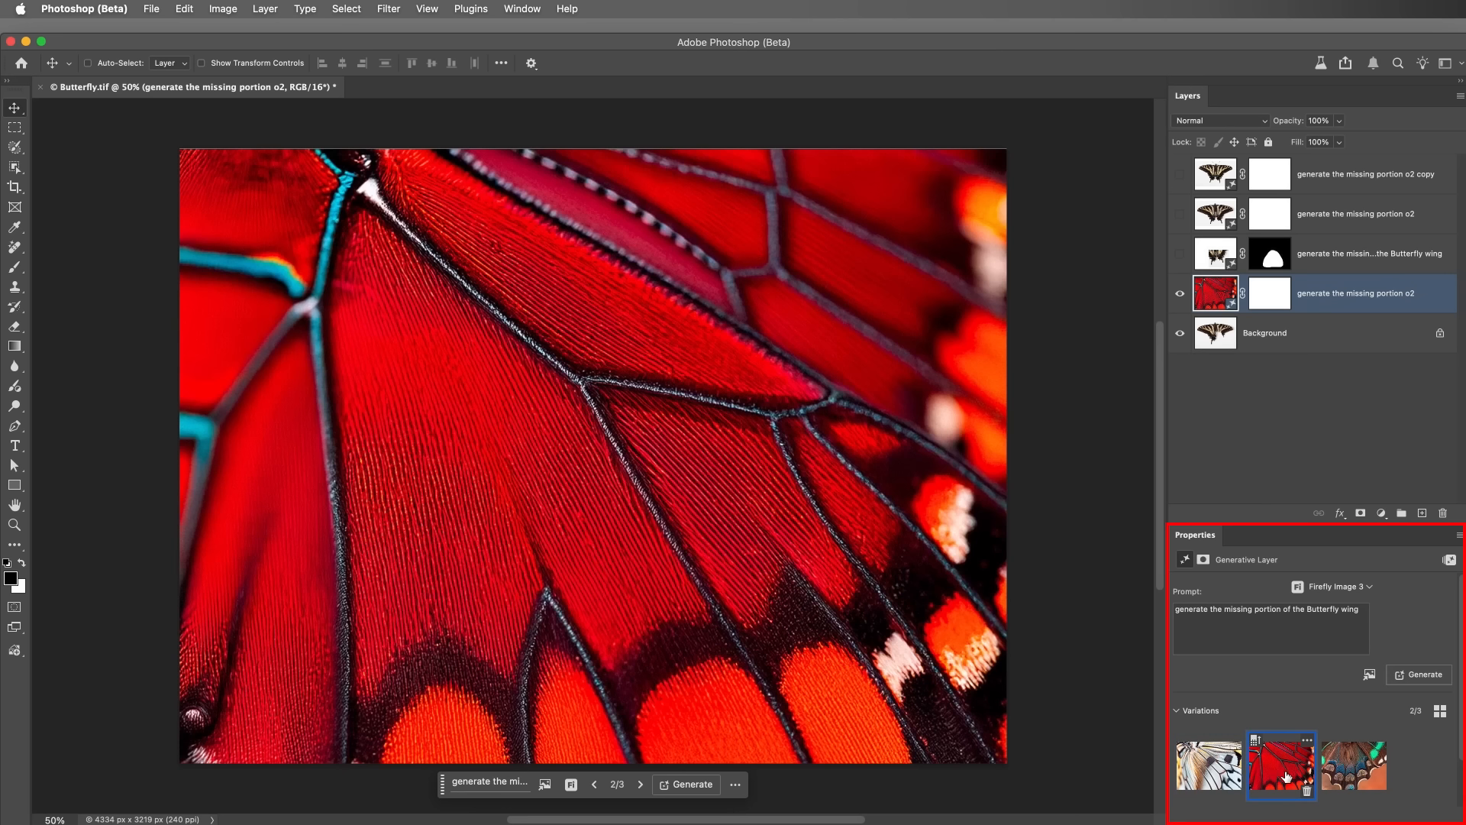
pyautogui.click(1346, 776)
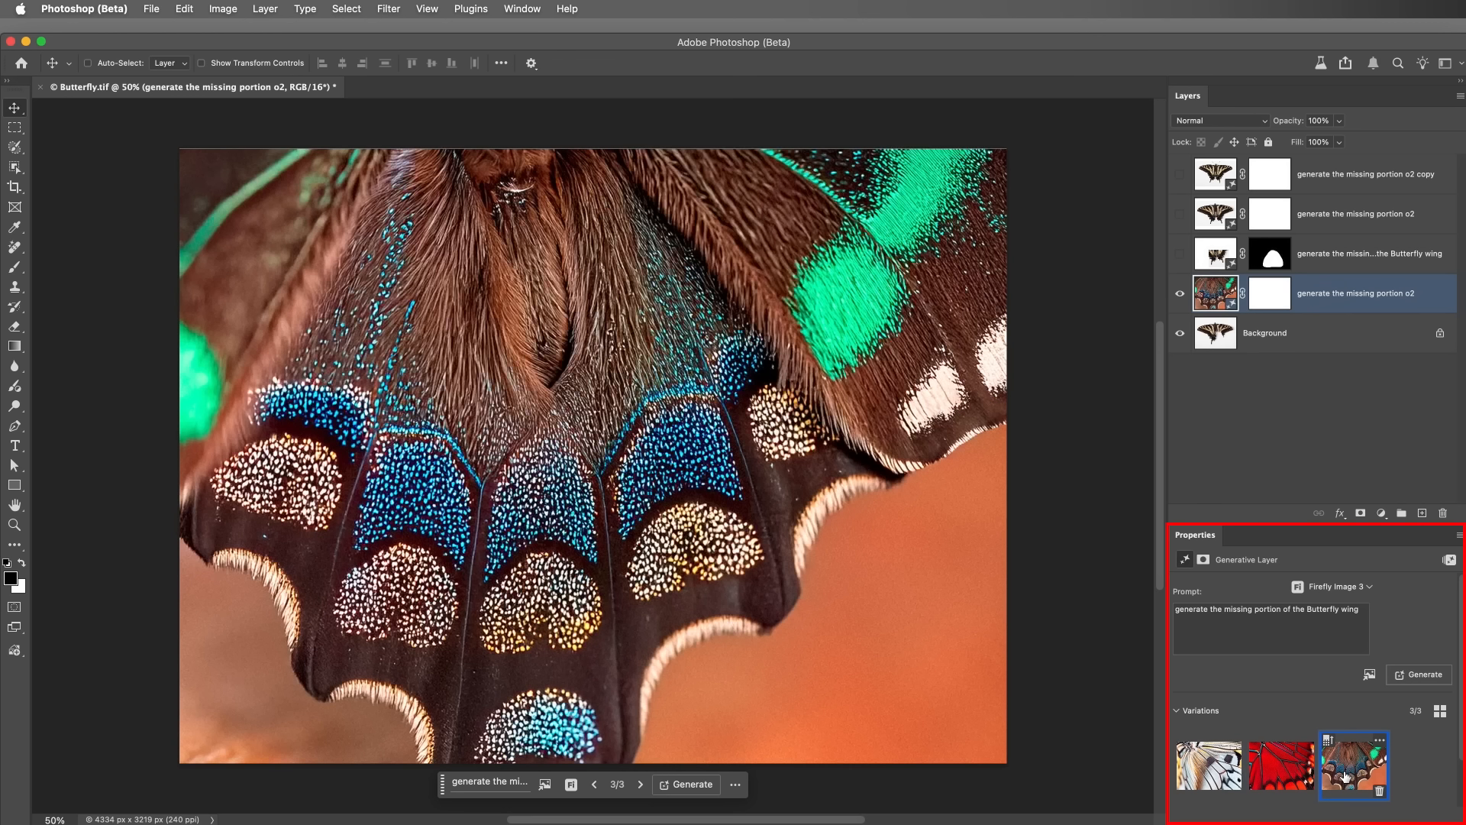
pyautogui.click(1180, 294)
# - Using the existing wing mask as the selection, run Generative Fill with prompt "Generate the missing portion of the butterfly's win" and choose the second variation
pyautogui.keyDown('ctrl'); pyautogui.click(1268, 261); pyautogui.keyUp('ctrl')
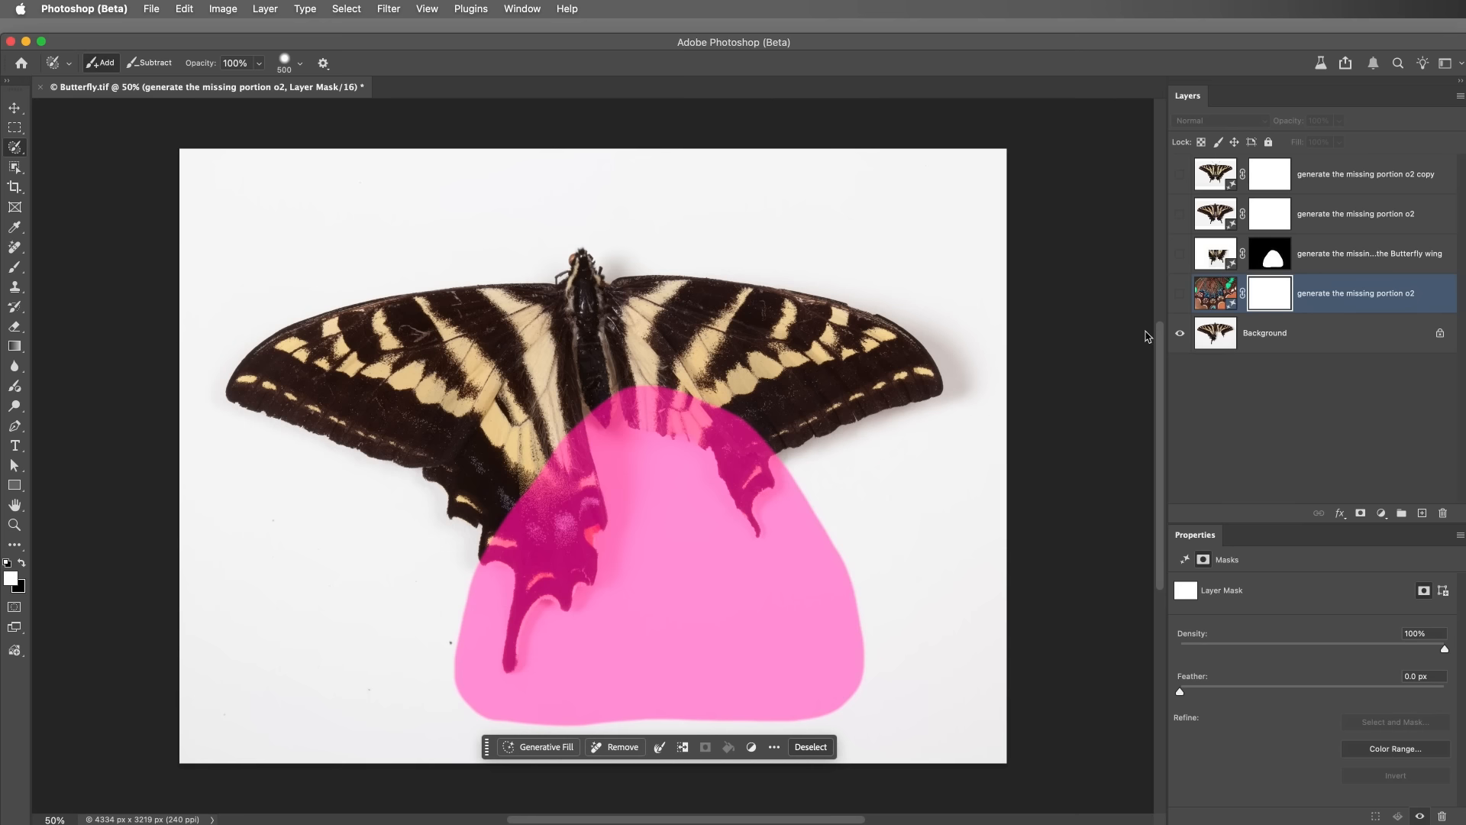
pyautogui.click(545, 747)
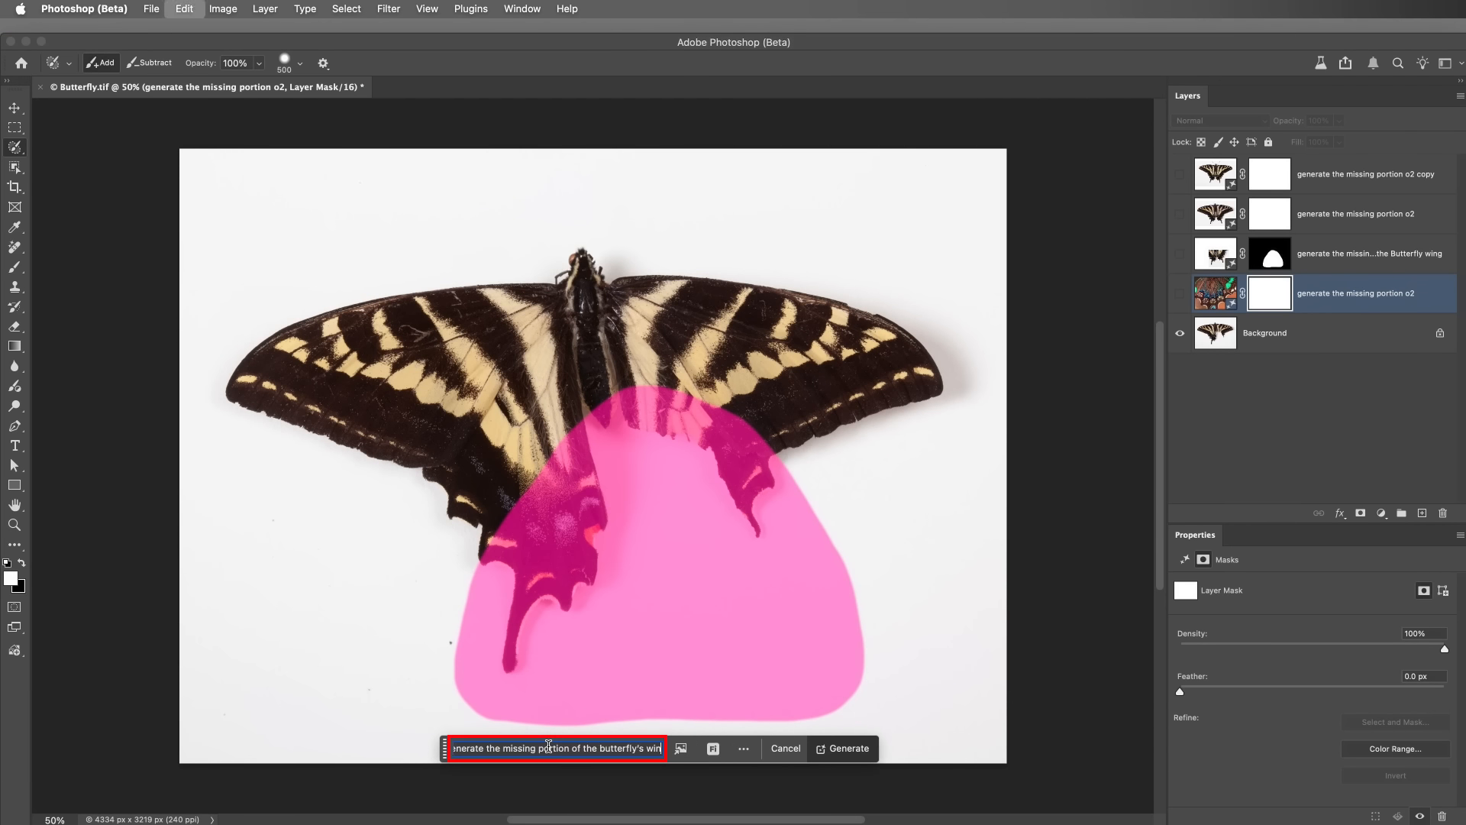
pyautogui.click(838, 749)
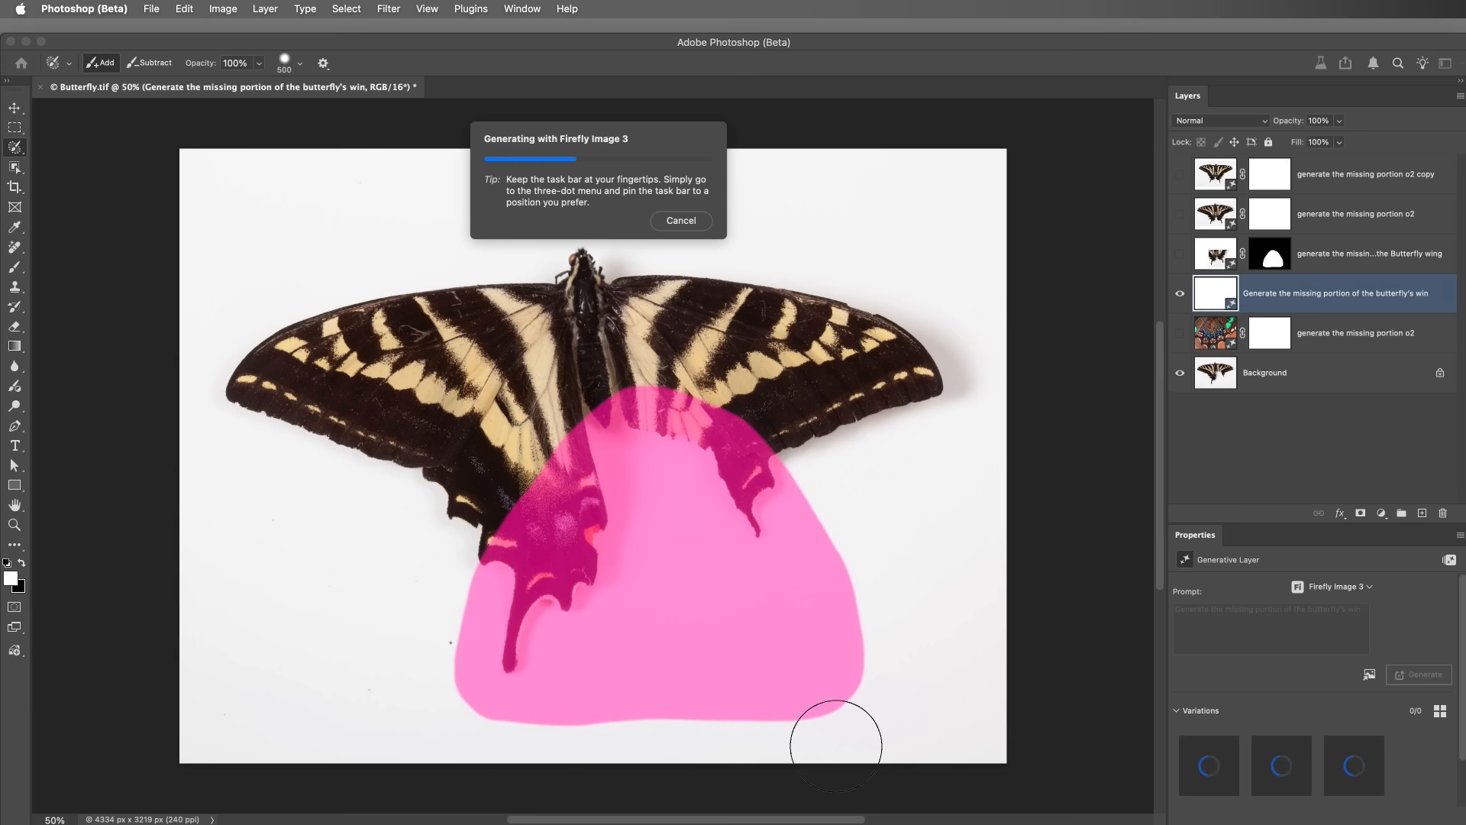
pyautogui.click(1282, 767)
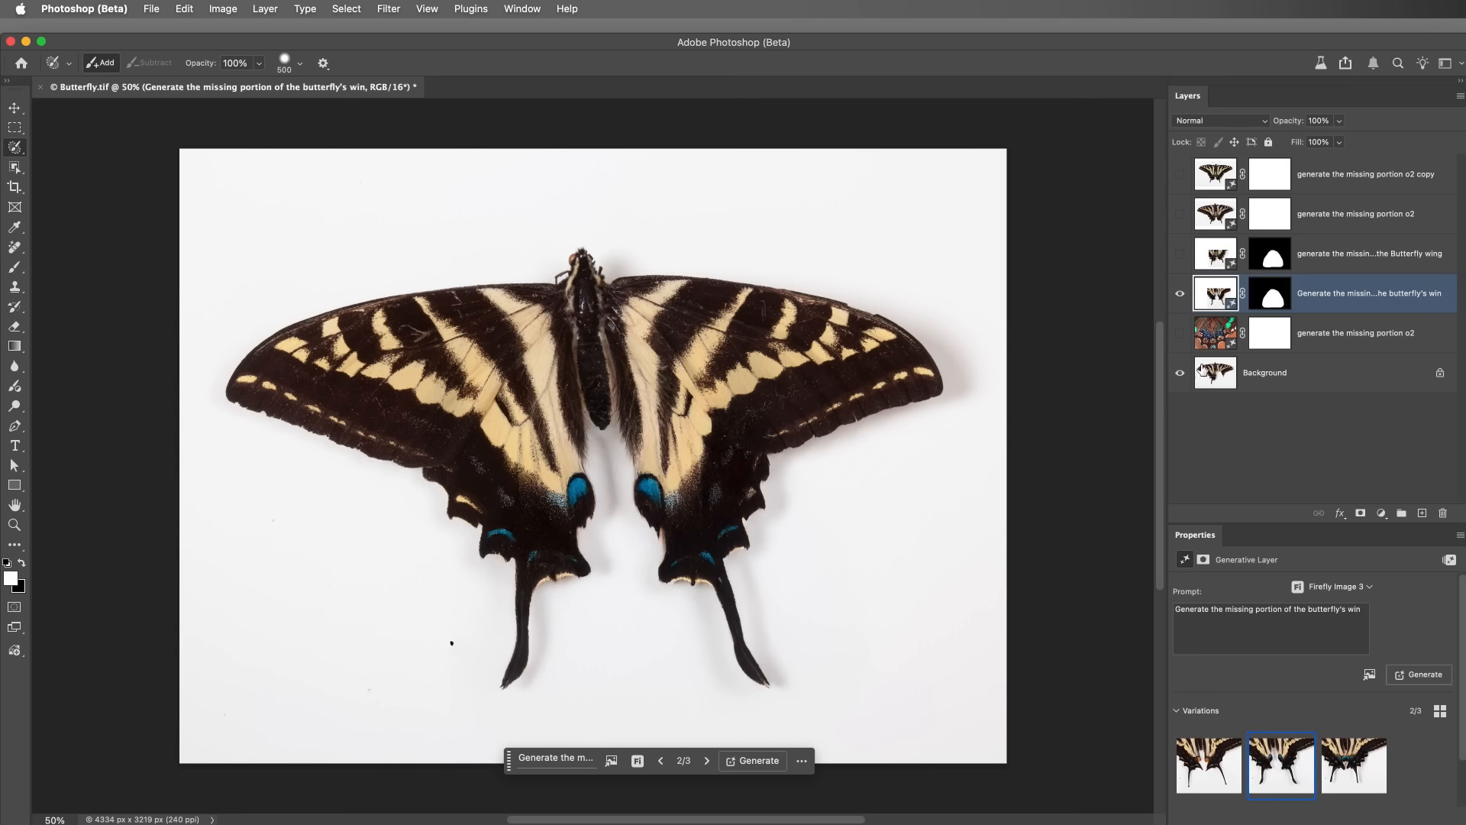
# - Hide the new Firefly result and show the masked "Butterfly wing" layer, comparing its Gemini 2.5 (Nano Banana) and Flux Kontext Pro variations
pyautogui.click(1181, 295)
pyautogui.click(1180, 255)
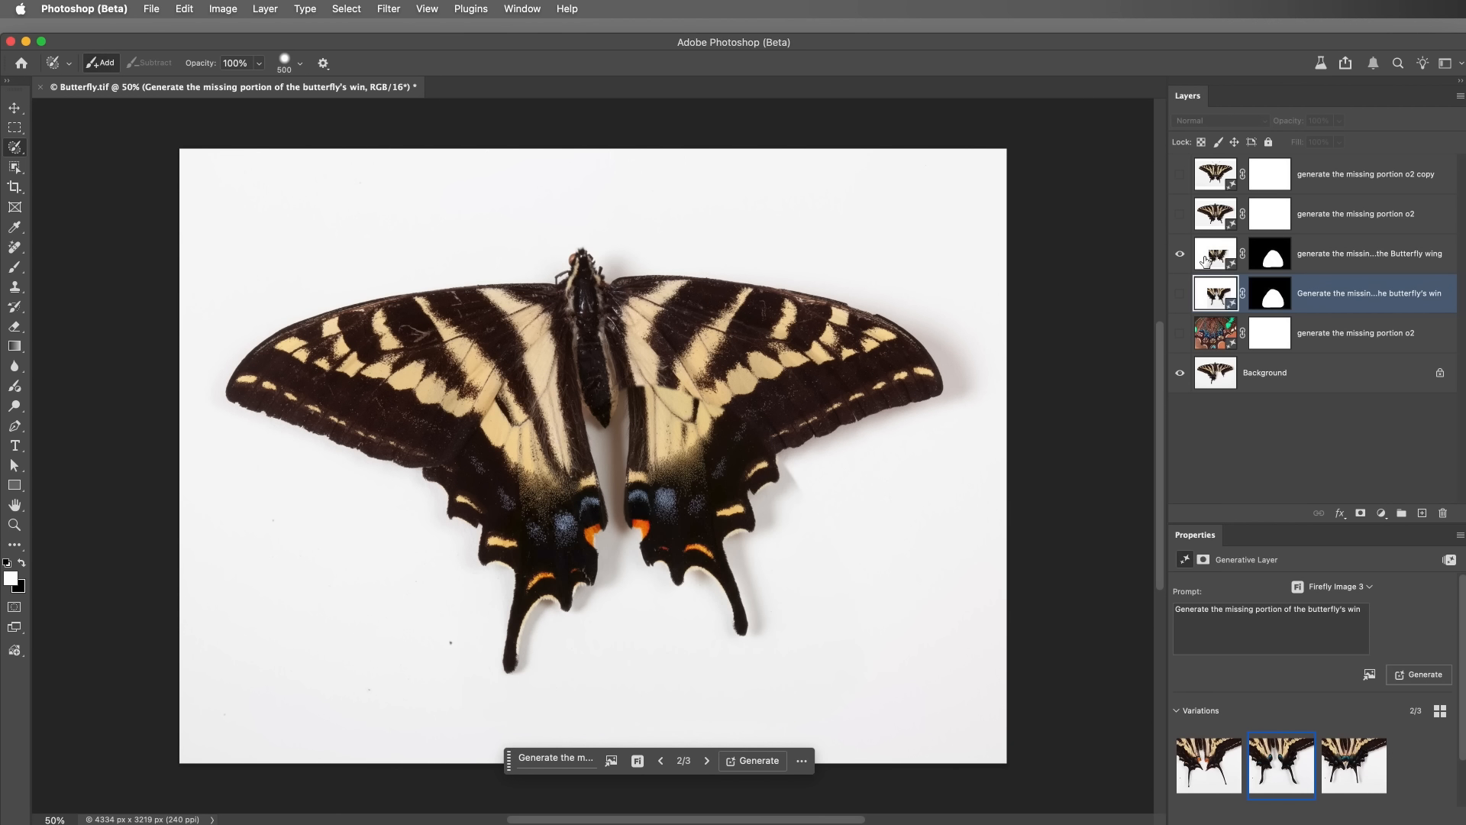
pyautogui.click(1212, 260)
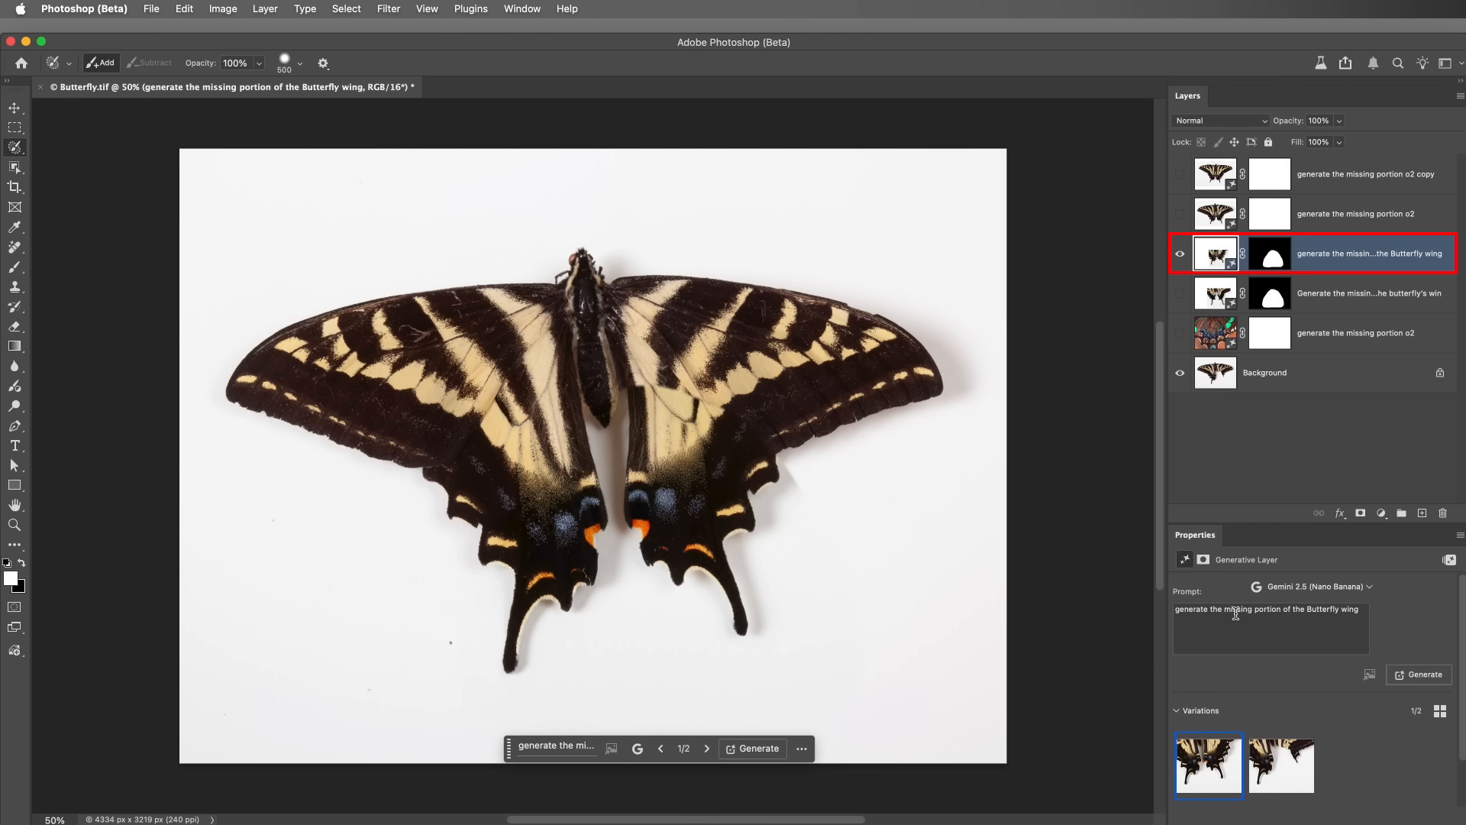
pyautogui.click(1272, 763)
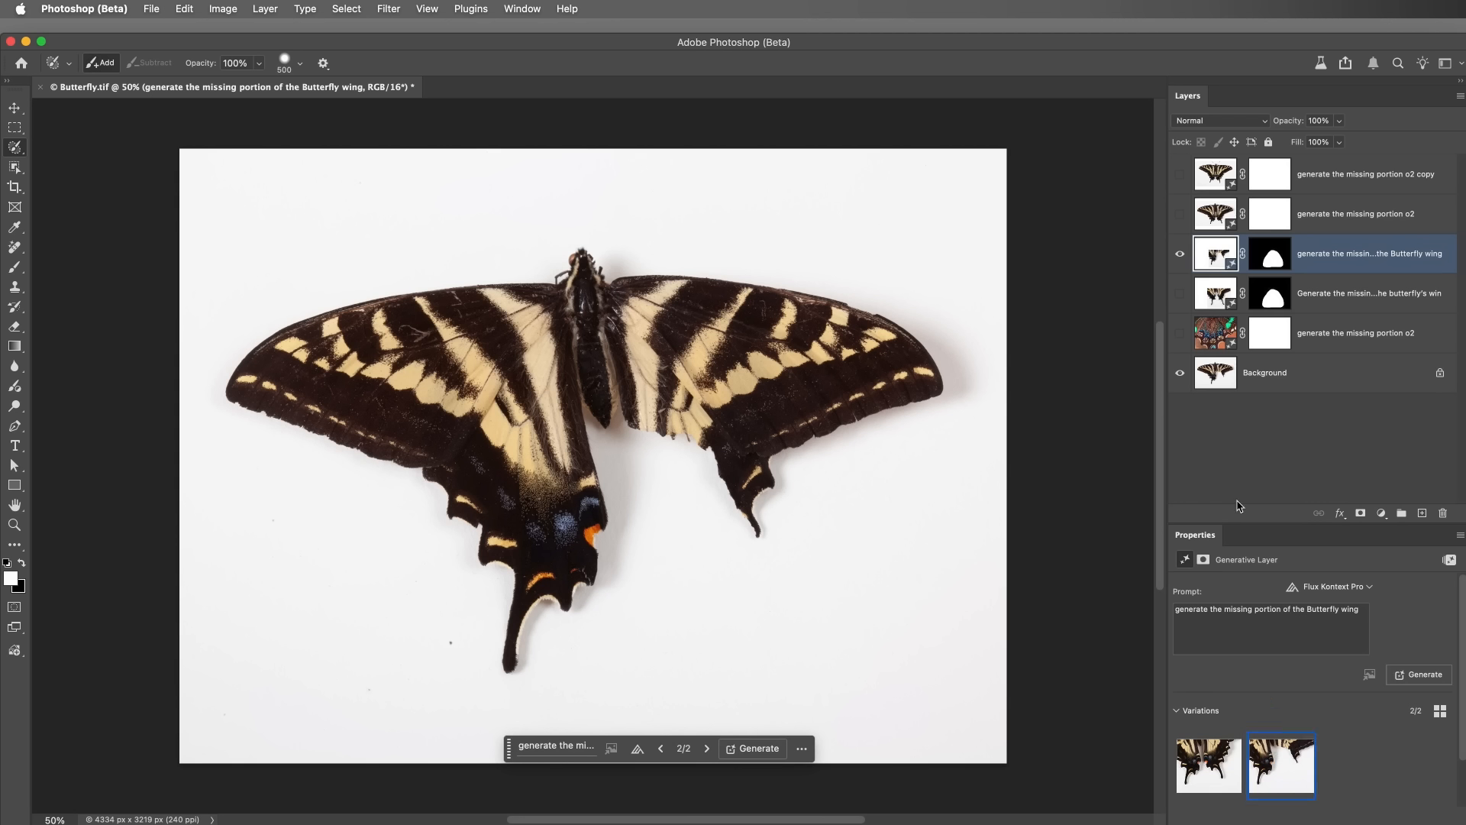
# - Hide the masked partner-model layer and show the two full-image "generate the missing portion o2" layers above it, selecting each to review its model
pyautogui.click(1181, 255)
pyautogui.click(1180, 215)
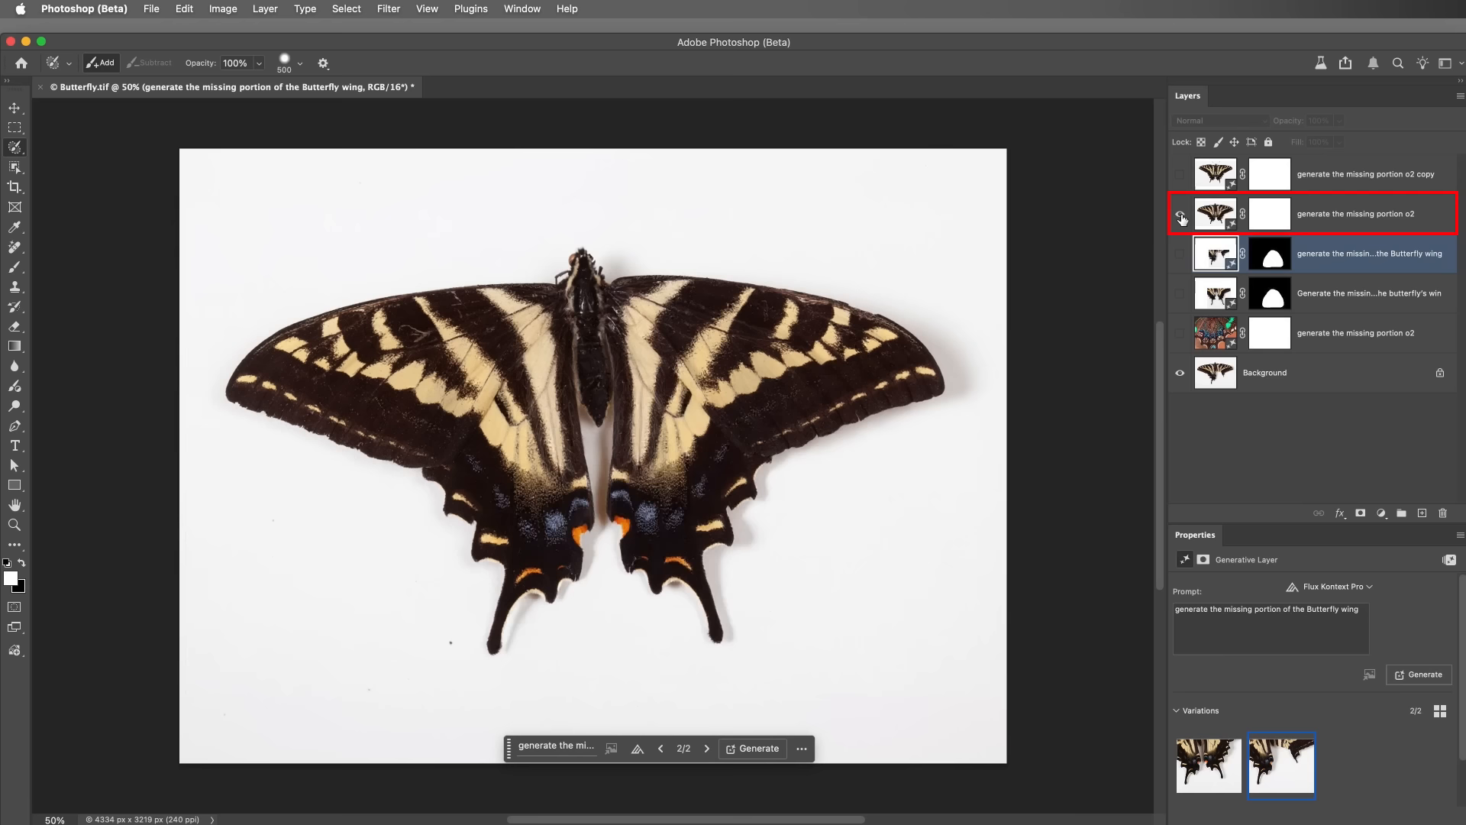
pyautogui.click(1204, 218)
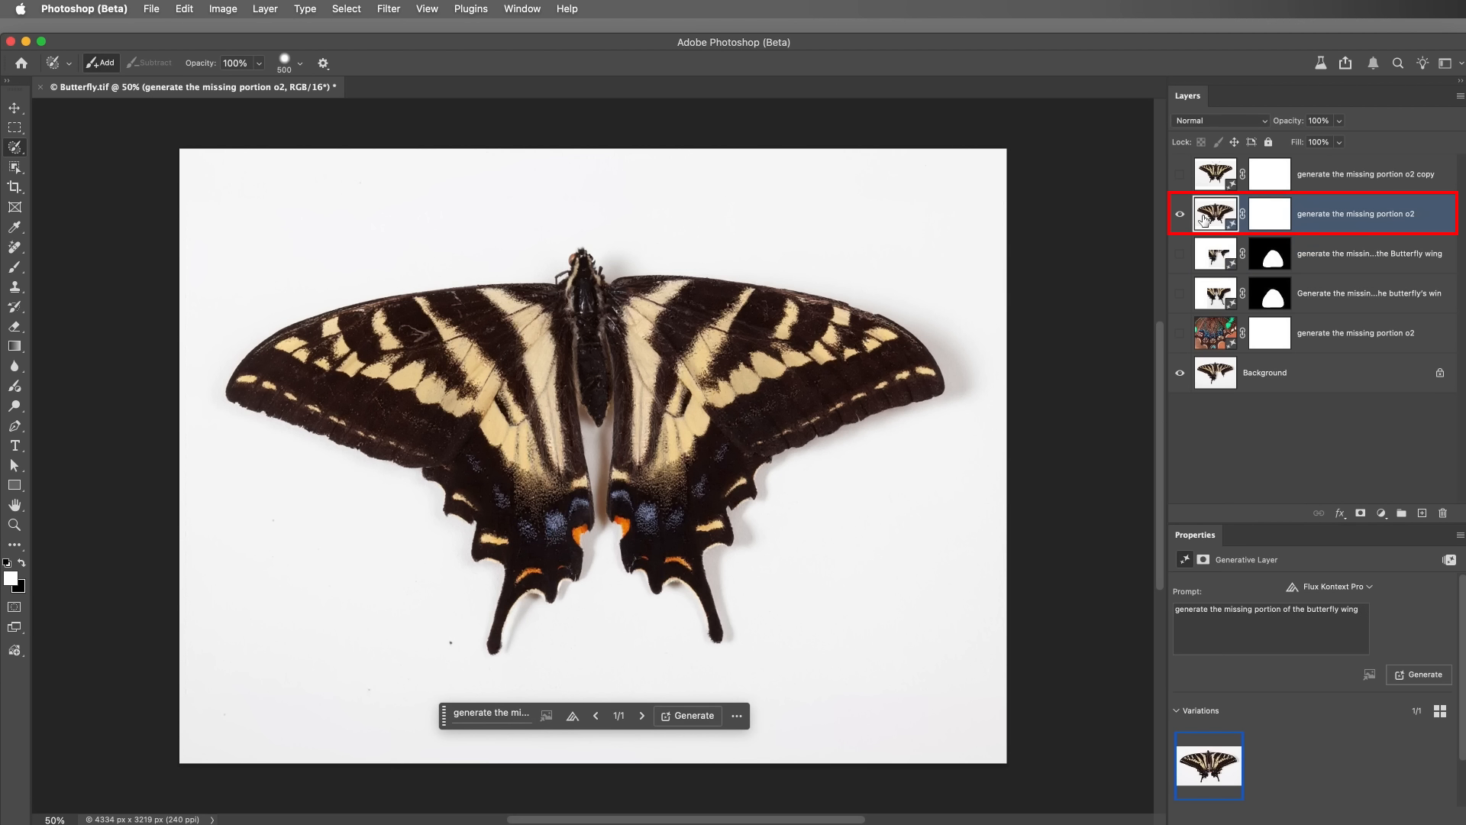
pyautogui.click(1180, 175)
pyautogui.click(1212, 177)
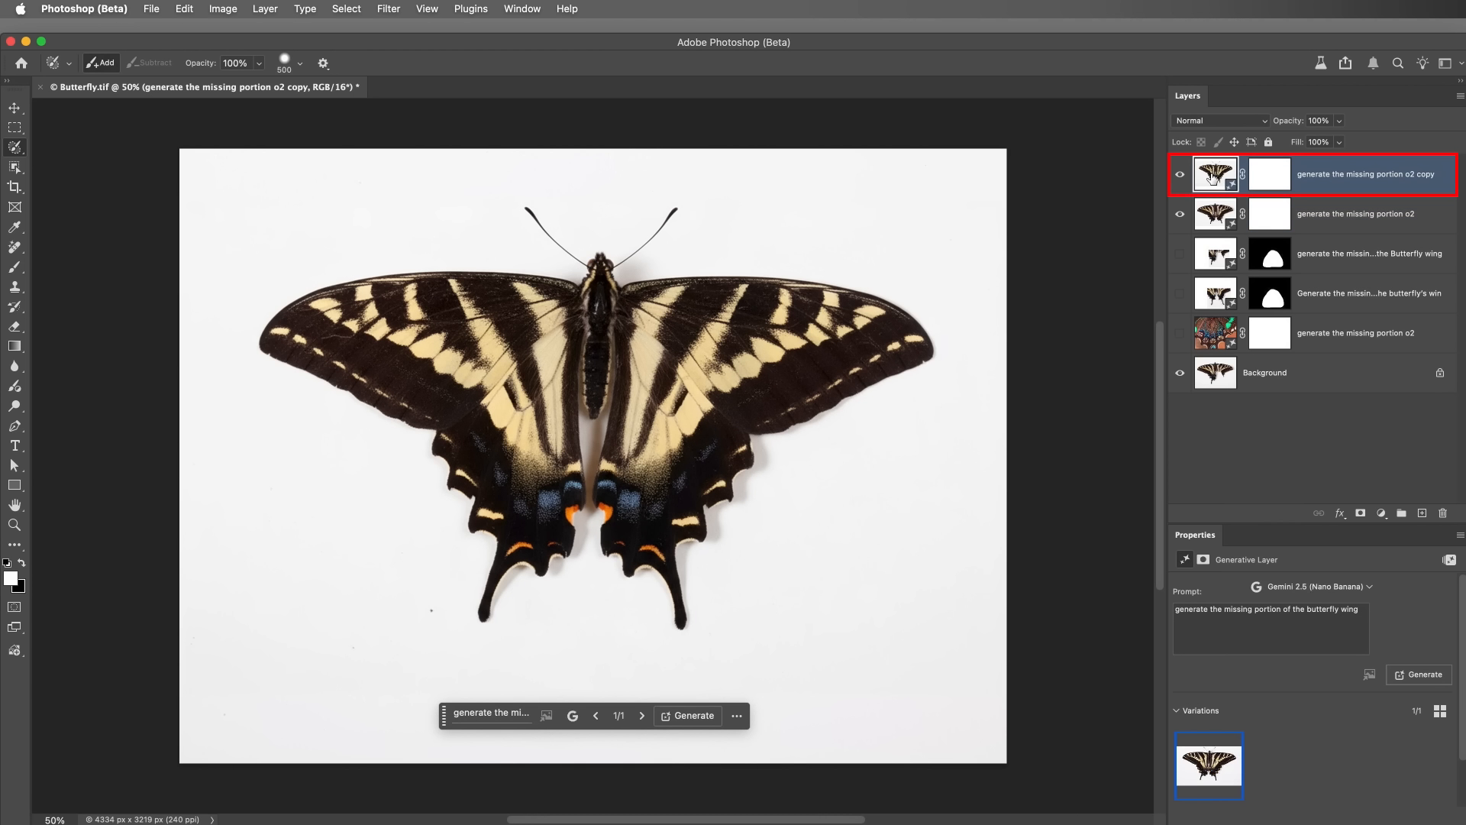